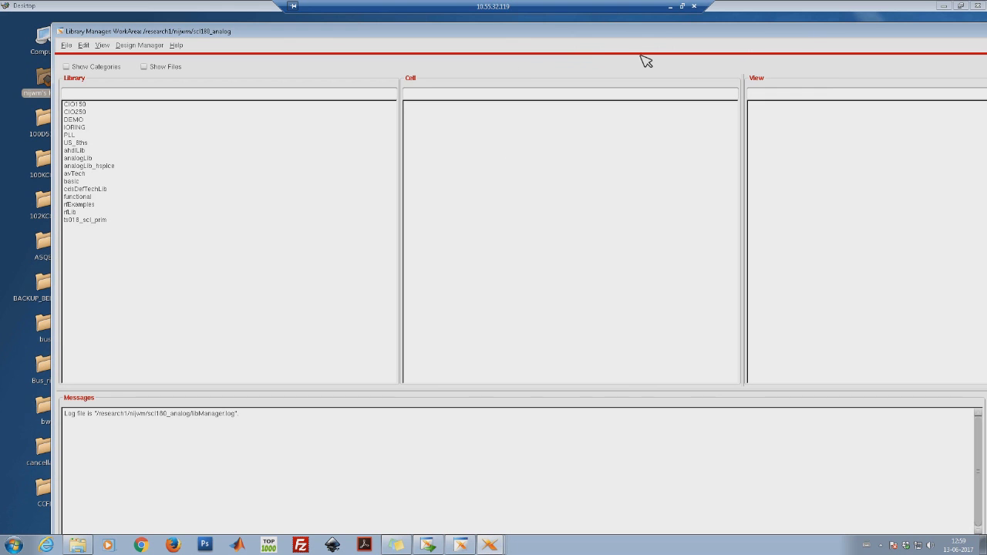
# Create a schematic cell view named Demo_inverter in the DEMO library and open it in a maximized Schematics L editor
pyautogui.moveTo(805, 37); pyautogui.dragTo(743, 38)
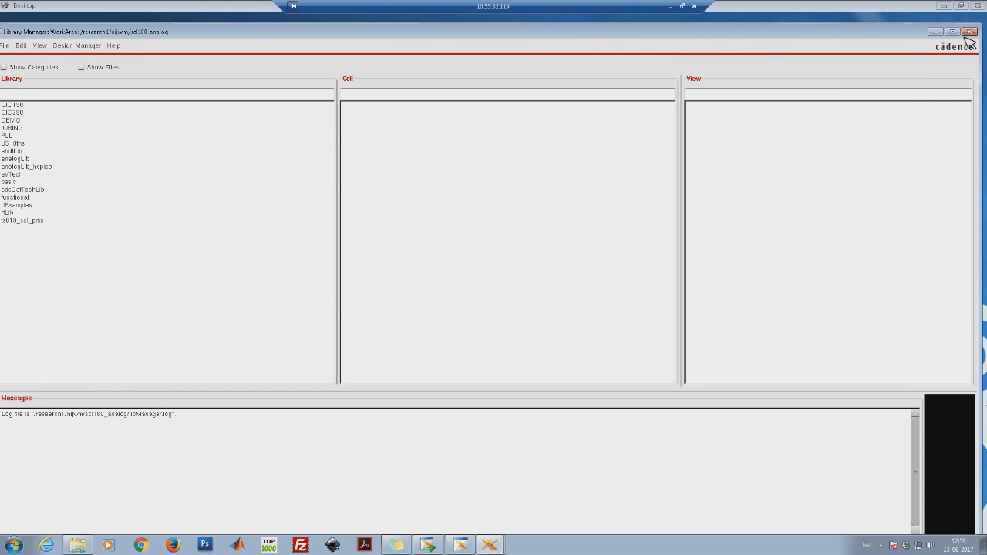
pyautogui.click(955, 33)
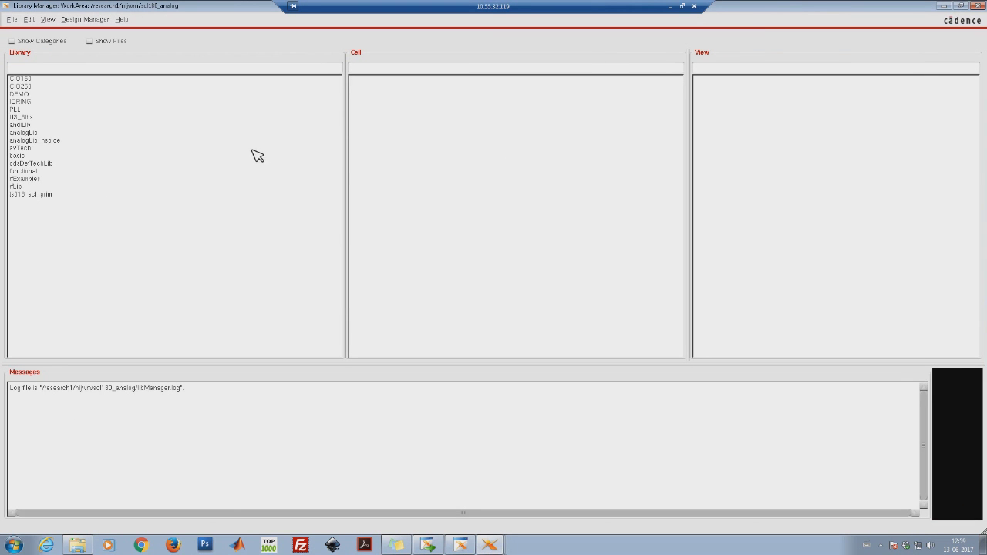
pyautogui.click(19, 93)
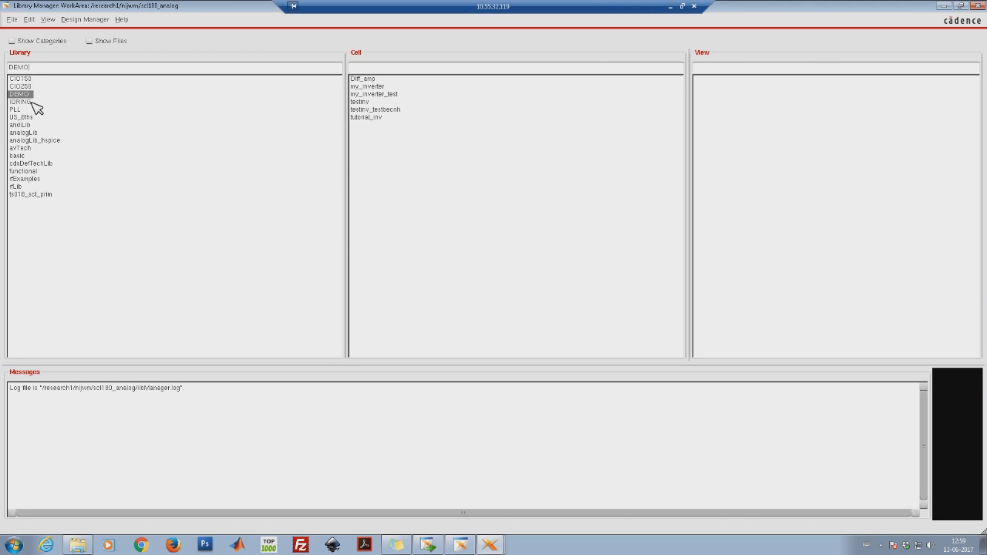
pyautogui.click(13, 21)
pyautogui.moveTo(82, 36)
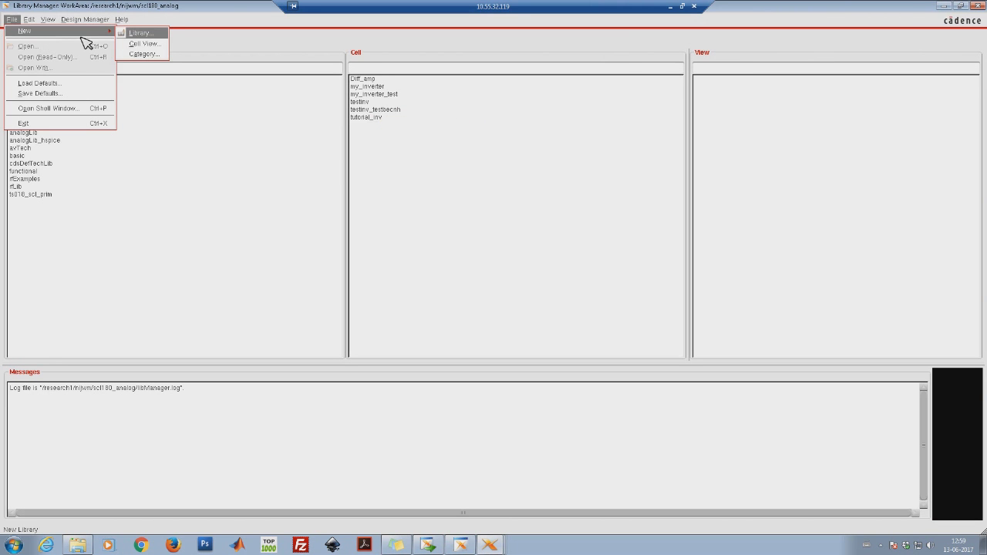
pyautogui.click(146, 44)
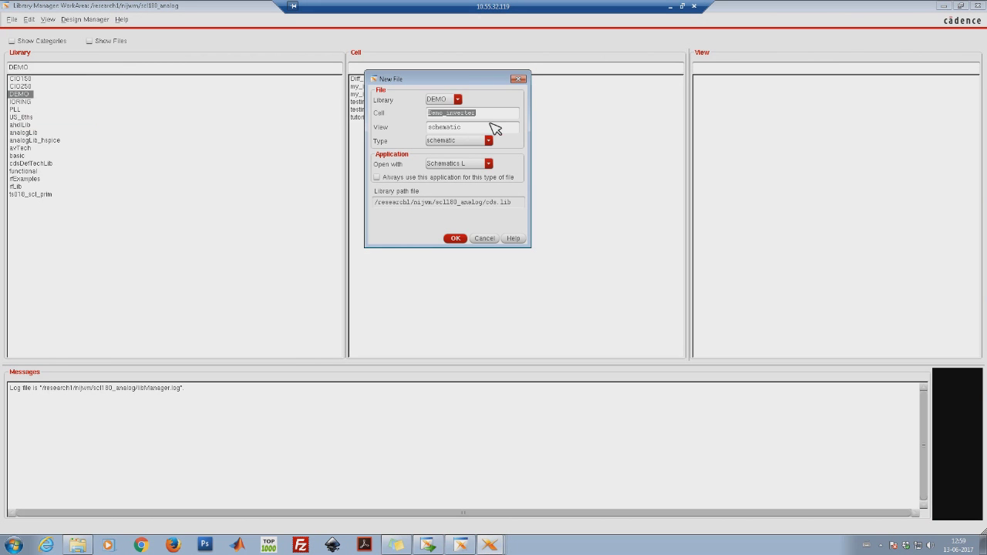
pyautogui.click(501, 127)
pyautogui.click(464, 246)
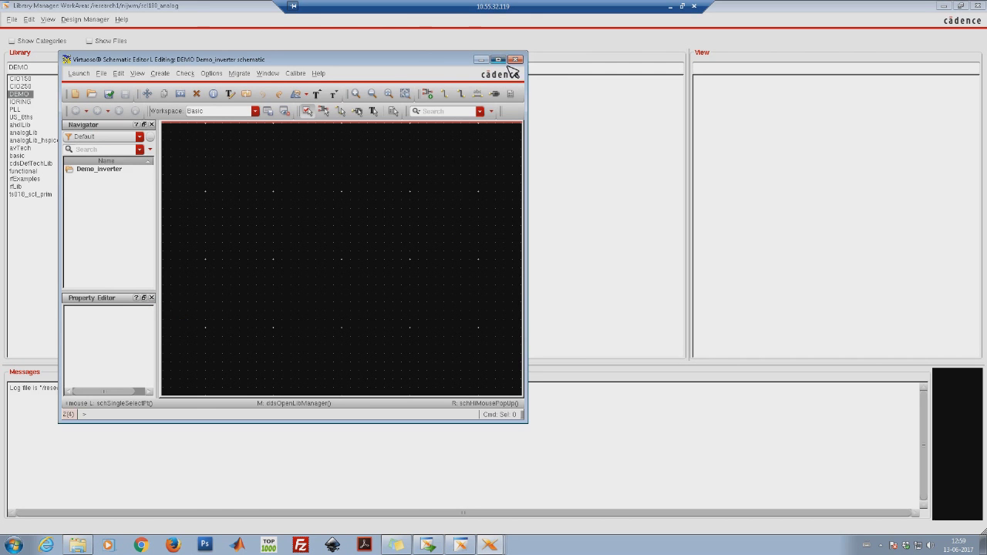
pyautogui.click(498, 60)
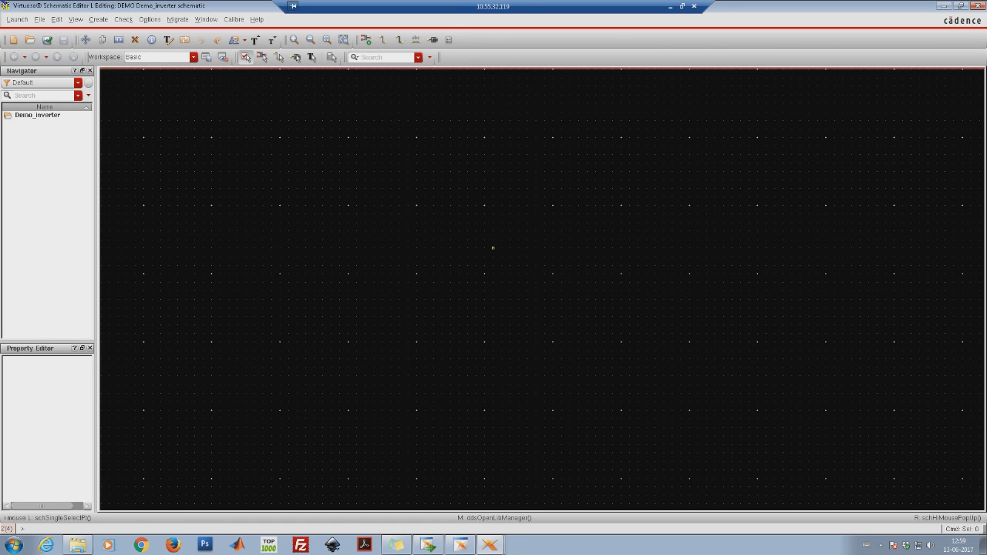
# Place one nmos_18 symbol from the ts018_scl_prim library near the middle of the empty schematic
pyautogui.click(369, 43)
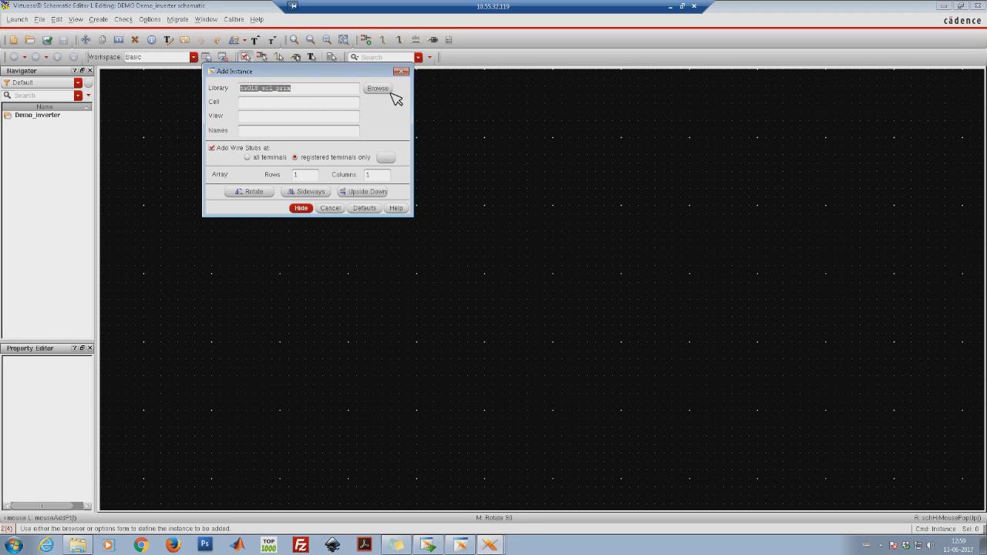
pyautogui.click(393, 93)
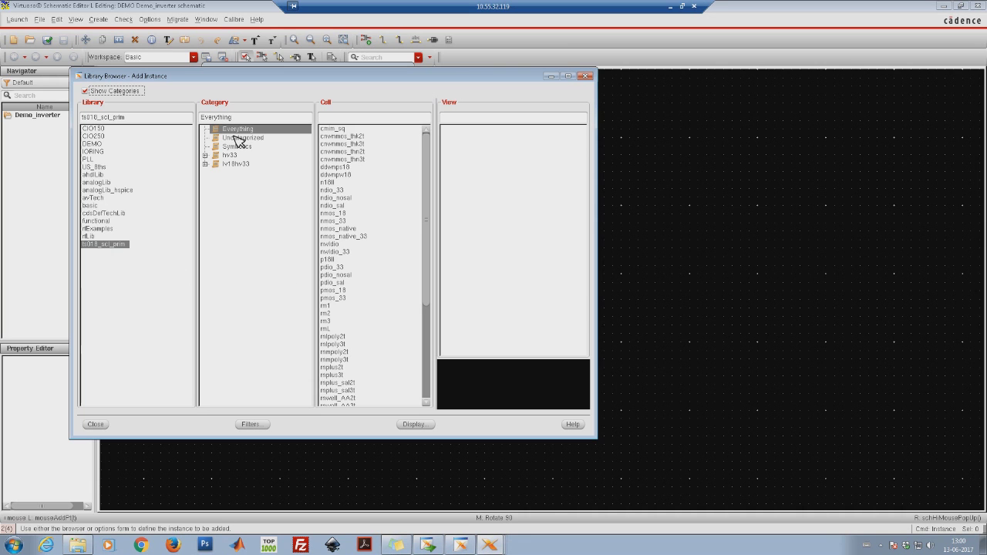
pyautogui.click(339, 215)
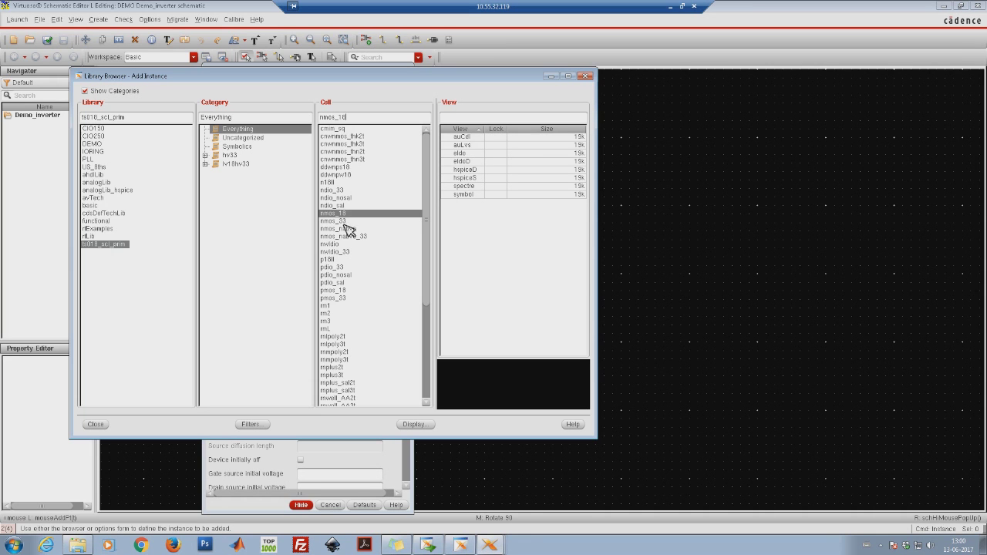
pyautogui.click(469, 196)
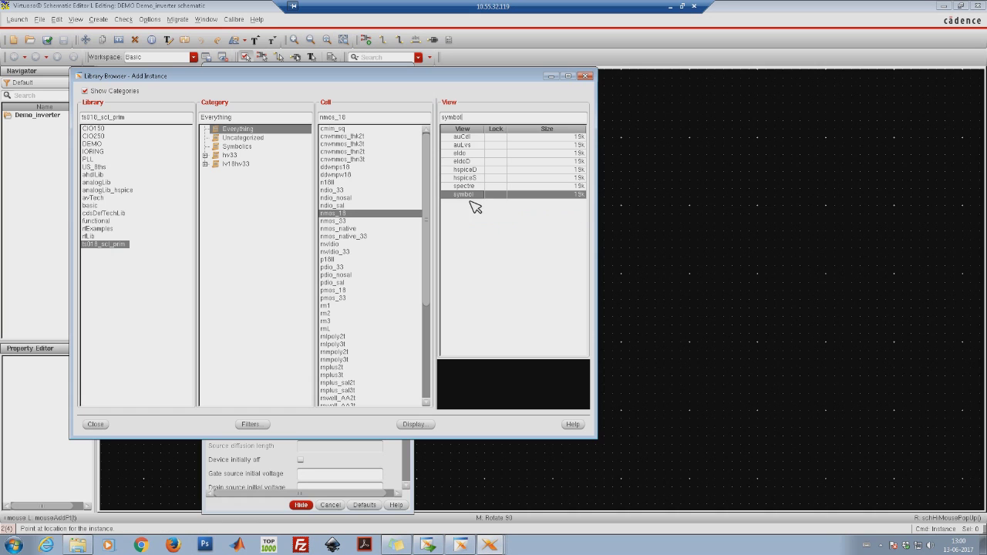
pyautogui.click(588, 75)
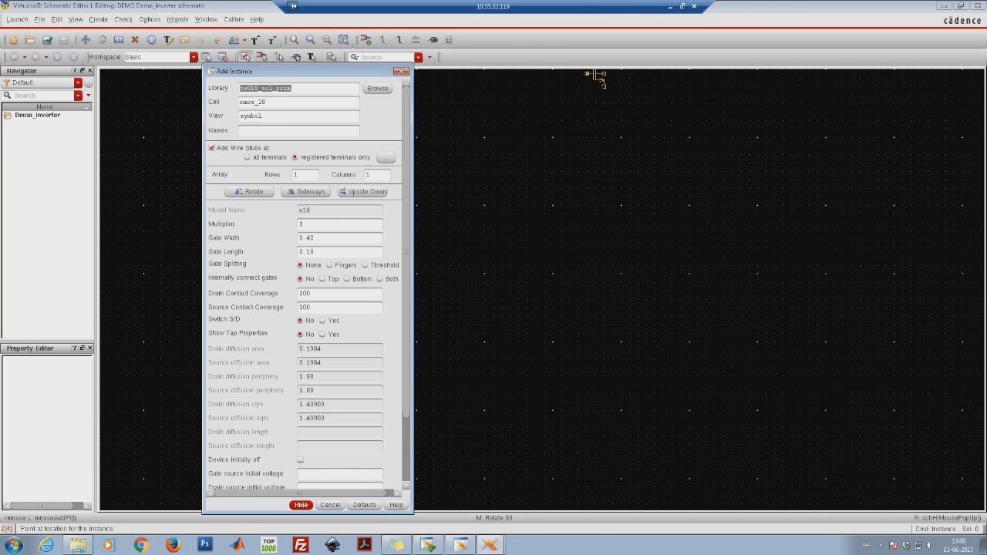
pyautogui.click(403, 72)
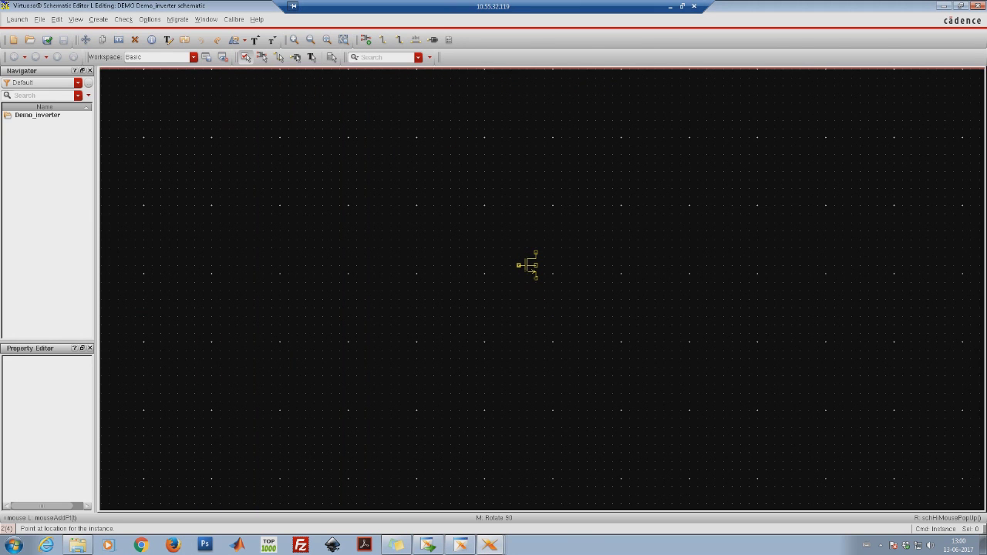
pyautogui.click(527, 265)
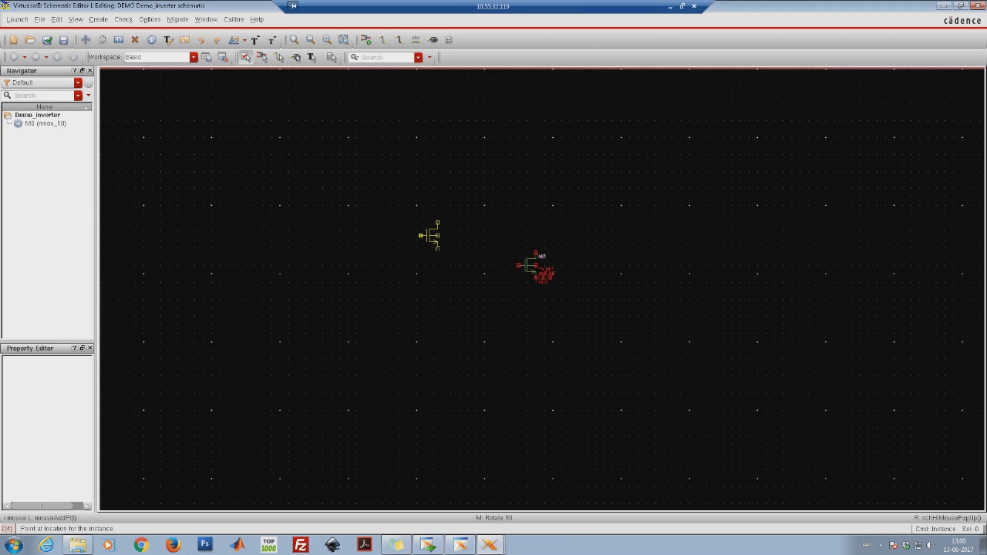
pyautogui.press('Escape')
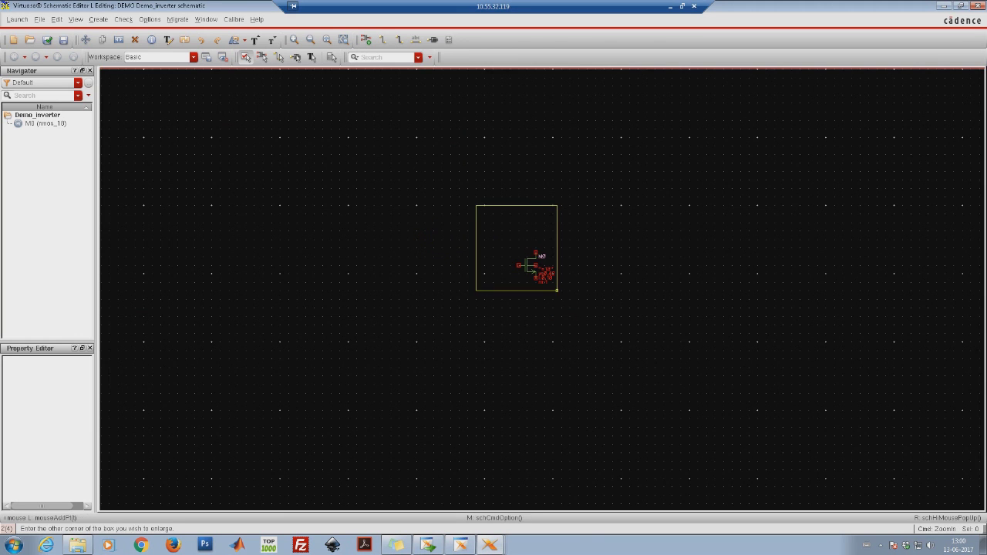
# Set the gate width of the NMOS transistor to 2
pyautogui.keyDown('ctrl'); pyautogui.scroll(2, 523, 247); pyautogui.keyUp('ctrl')
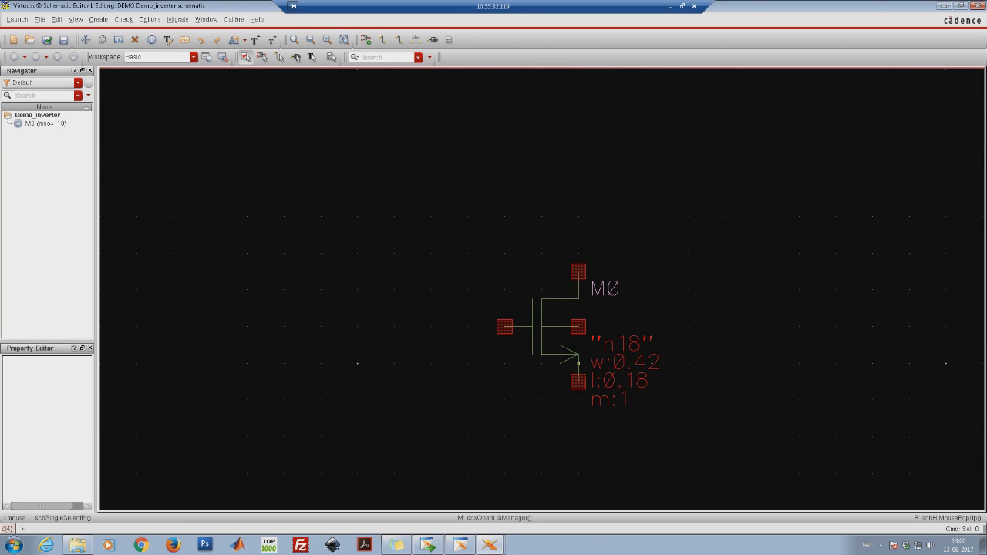
pyautogui.click(541, 332)
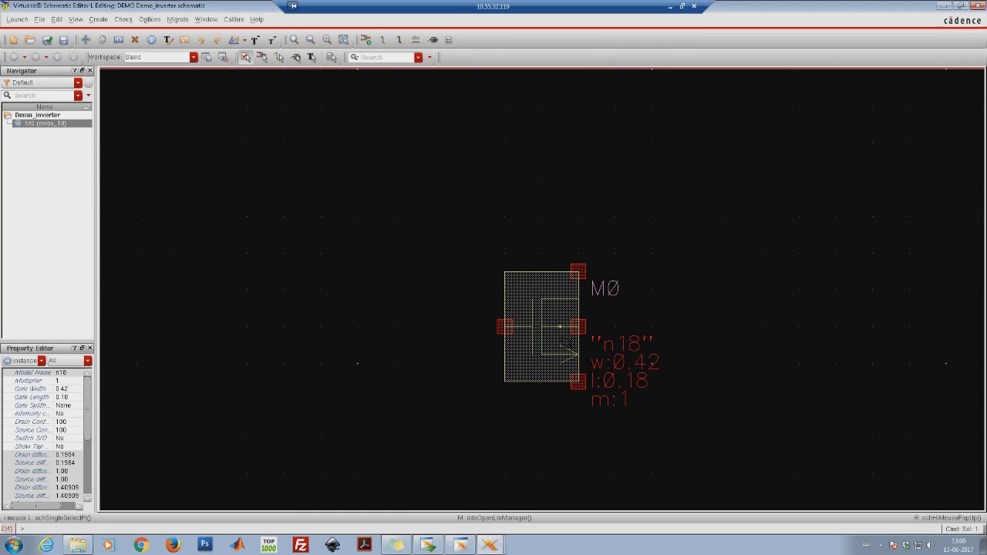
pyautogui.press('q')
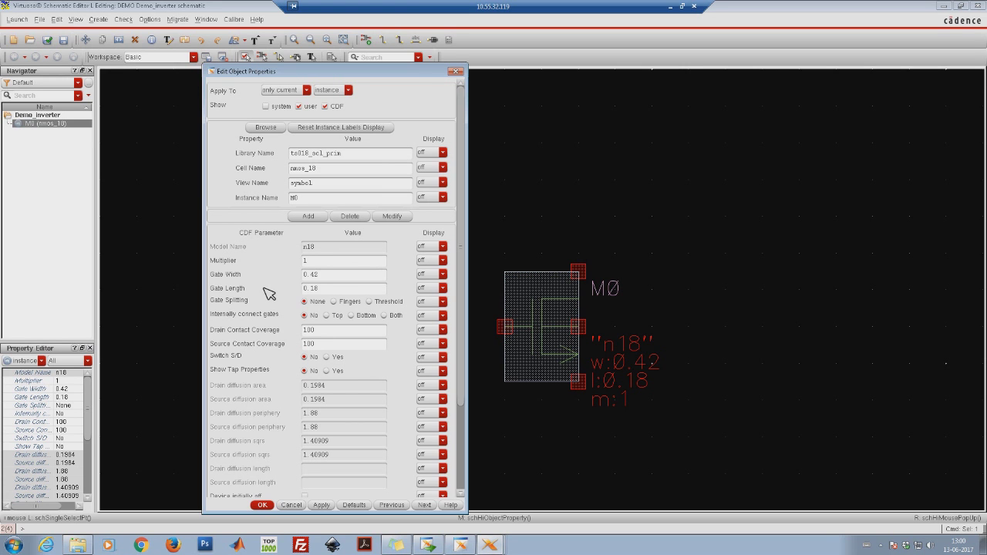
pyautogui.doubleClick(339, 276)
pyautogui.write('2')
pyautogui.press('Return')
pyautogui.click(431, 216)
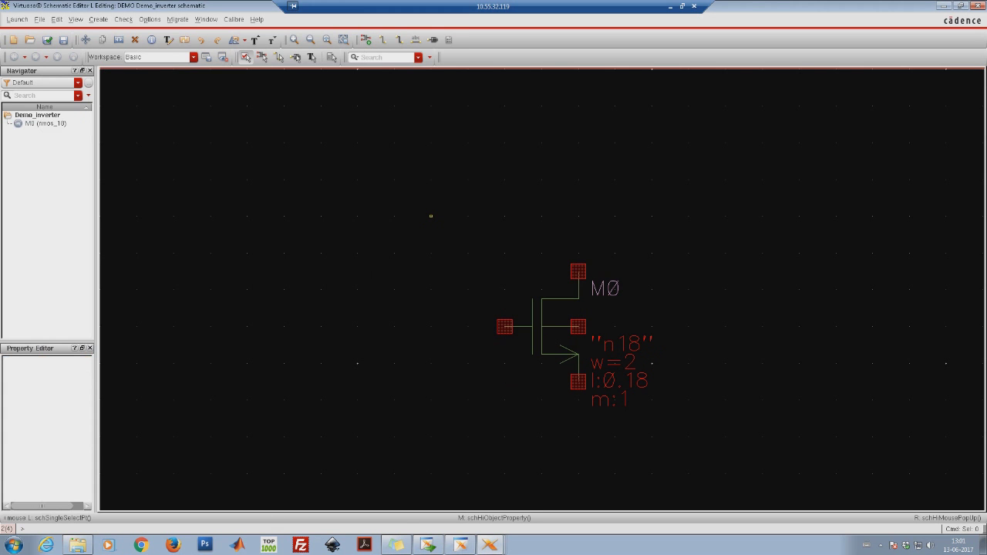
# Place one pmos_18 symbol from the ts018_scl_prim library directly above the NMOS, with their drains aligned
pyautogui.press('i')
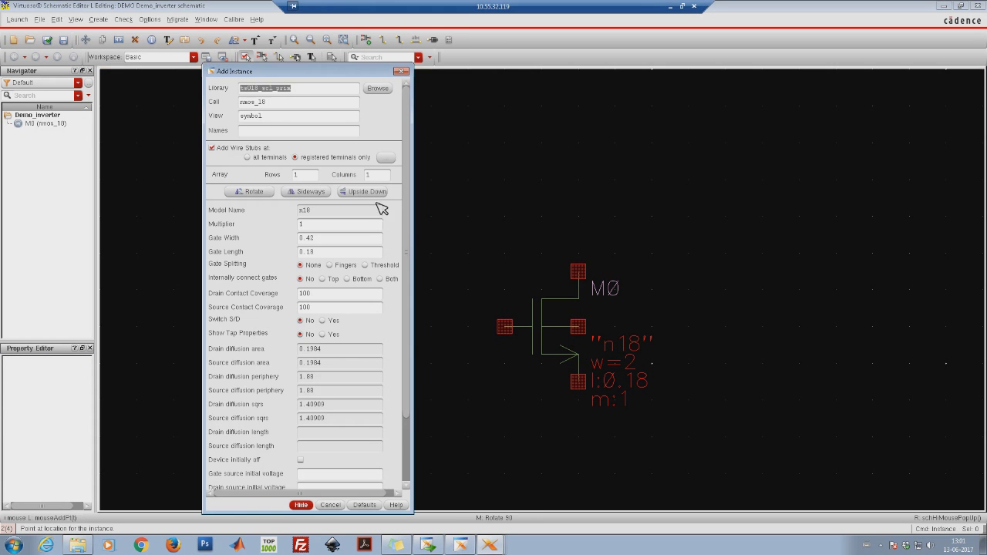
pyautogui.click(379, 89)
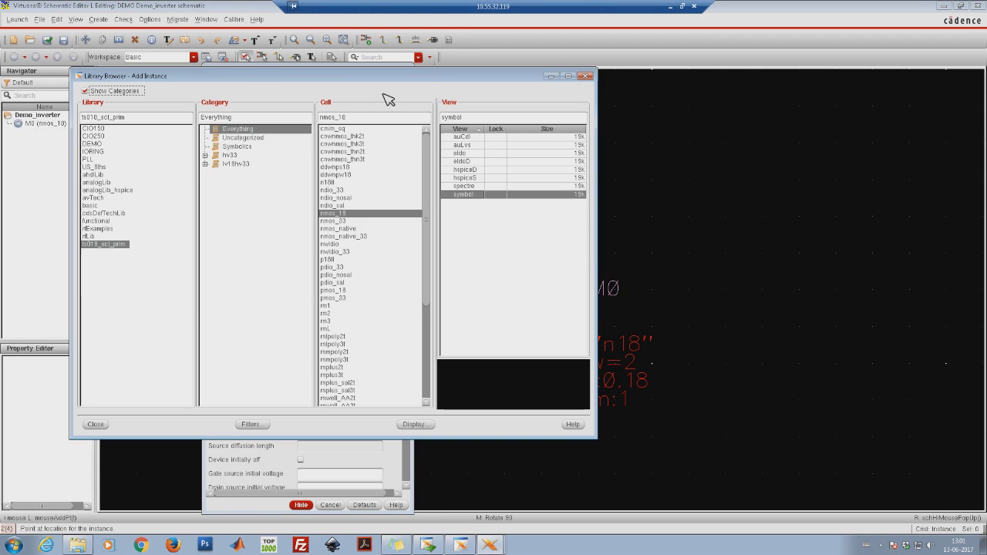
pyautogui.moveTo(115, 257); pyautogui.dragTo(374, 306)
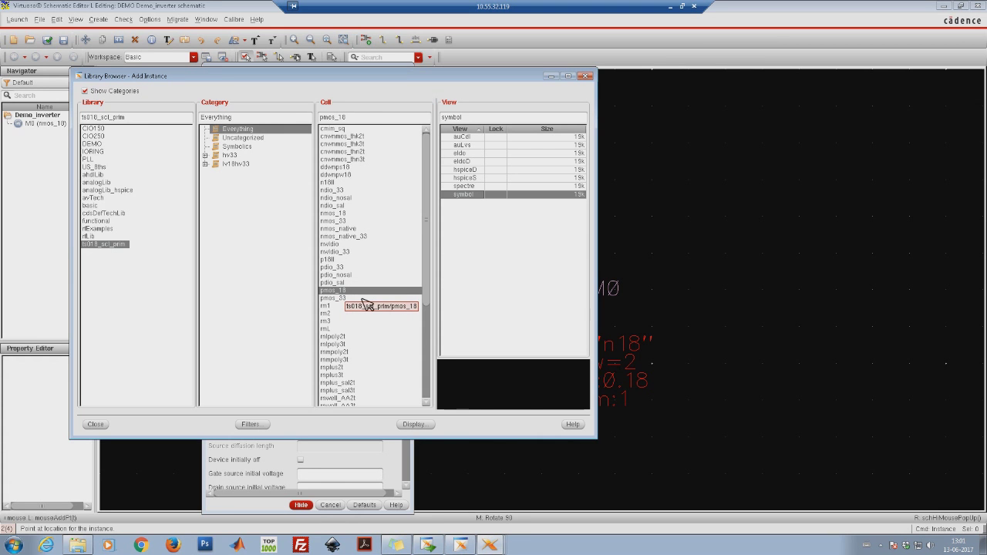
pyautogui.click(586, 76)
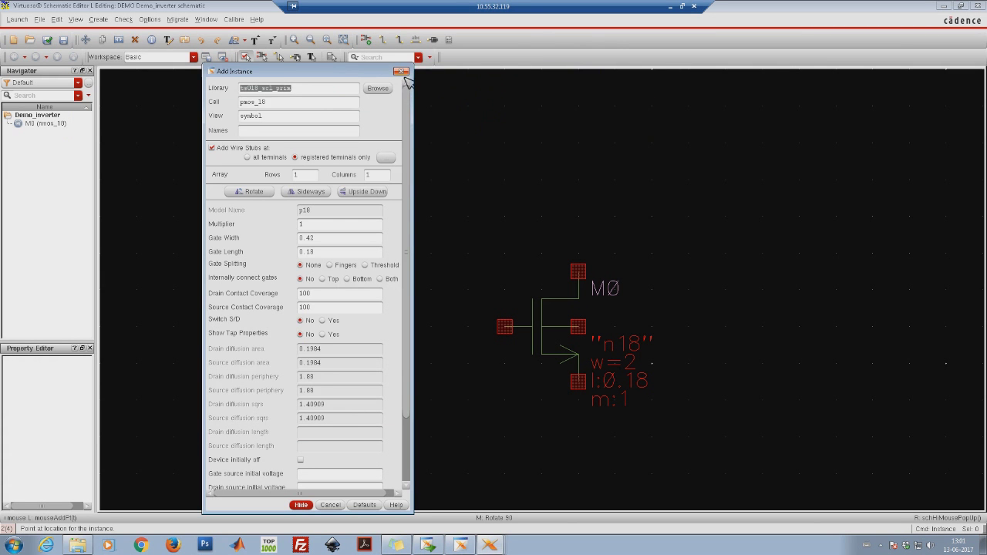
pyautogui.click(402, 71)
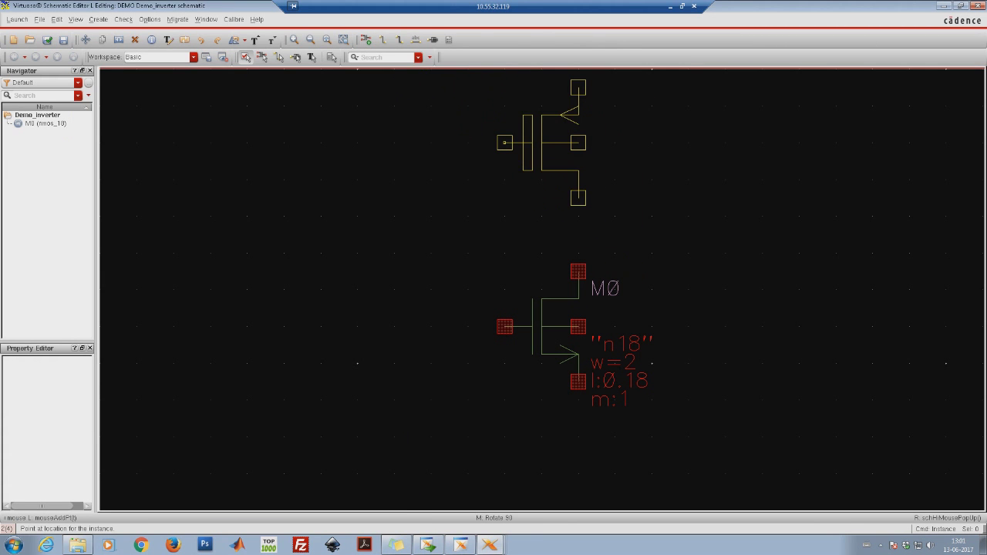
pyautogui.keyDown('ctrl'); pyautogui.scroll(-1, 504, 143); pyautogui.keyUp('ctrl')
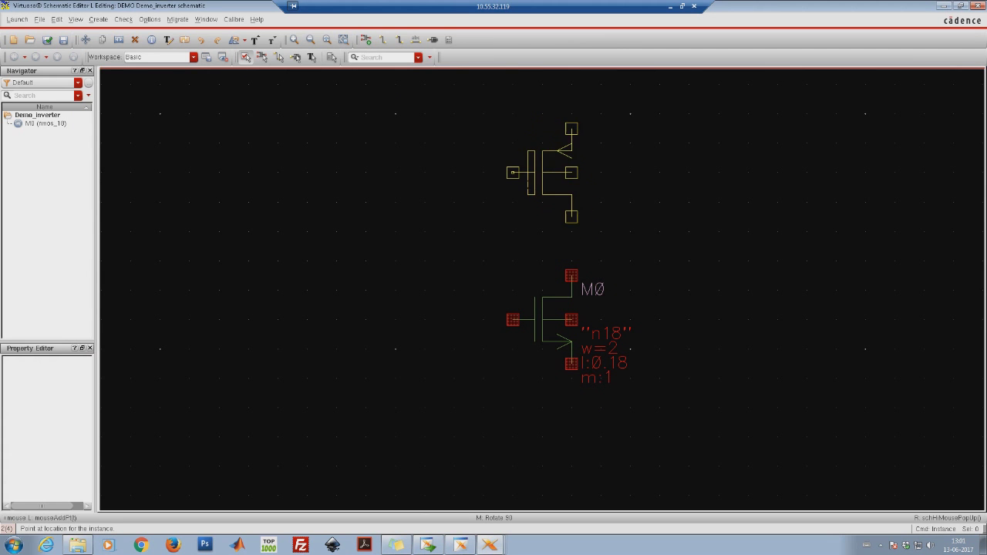
pyautogui.click(513, 158)
pyautogui.press('Escape')
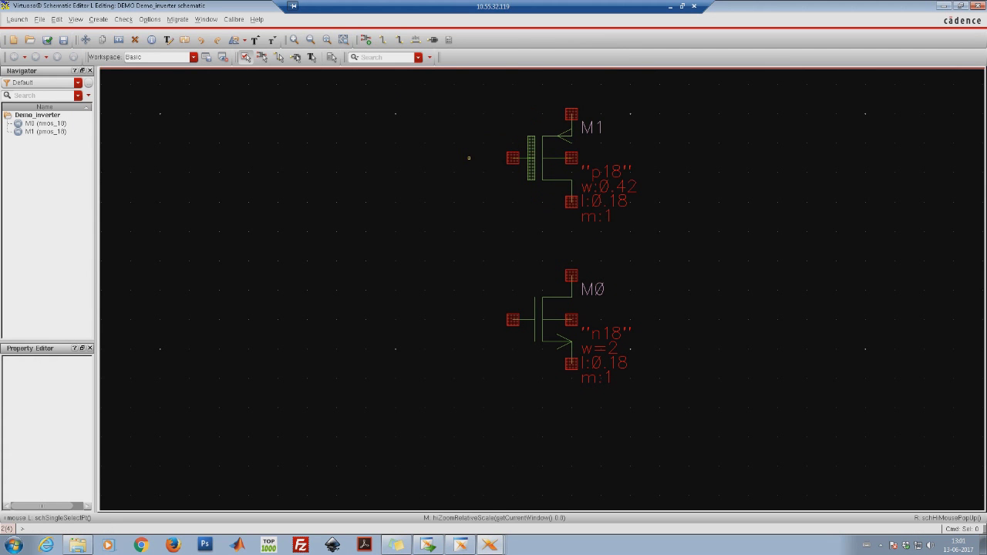
# Wire the PMOS drain to the NMOS drain and connect the two transistor gates together
pyautogui.click(383, 39)
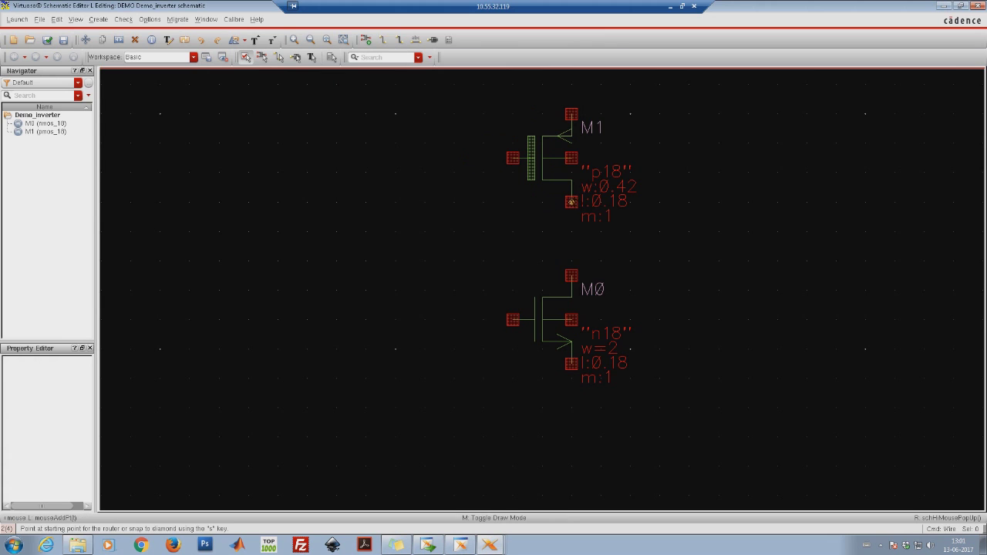
pyautogui.click(571, 202)
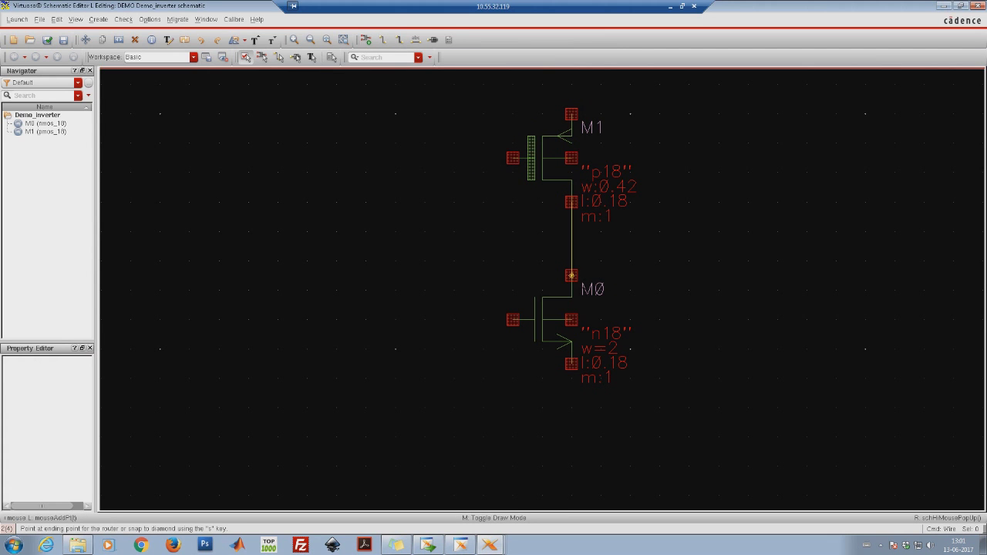
pyautogui.click(571, 276)
pyautogui.click(513, 158)
pyautogui.click(513, 319)
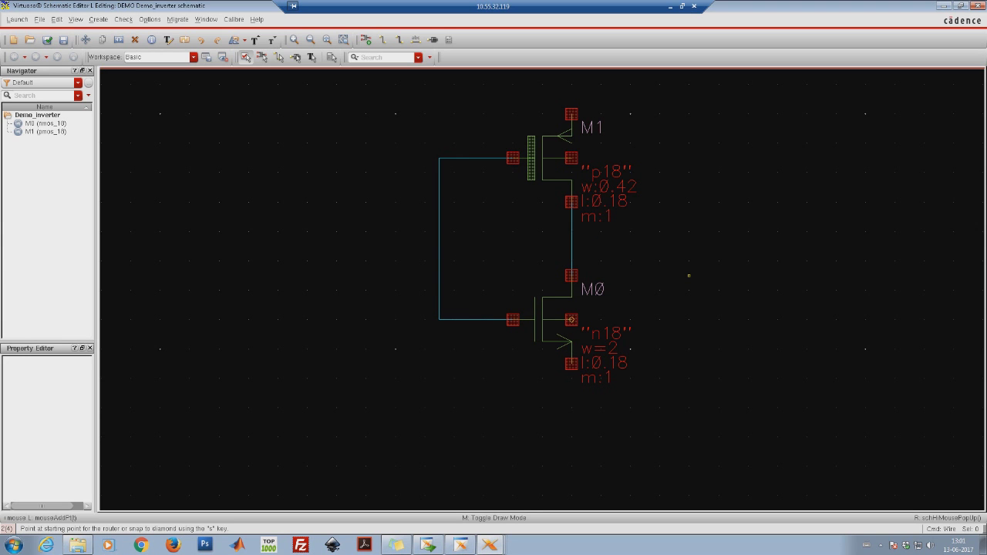
# Wire the body terminal of each transistor to its own source, for both the PMOS and the NMOS
pyautogui.keyDown('ctrl'); pyautogui.scroll(-1, 689, 275); pyautogui.keyUp('ctrl')
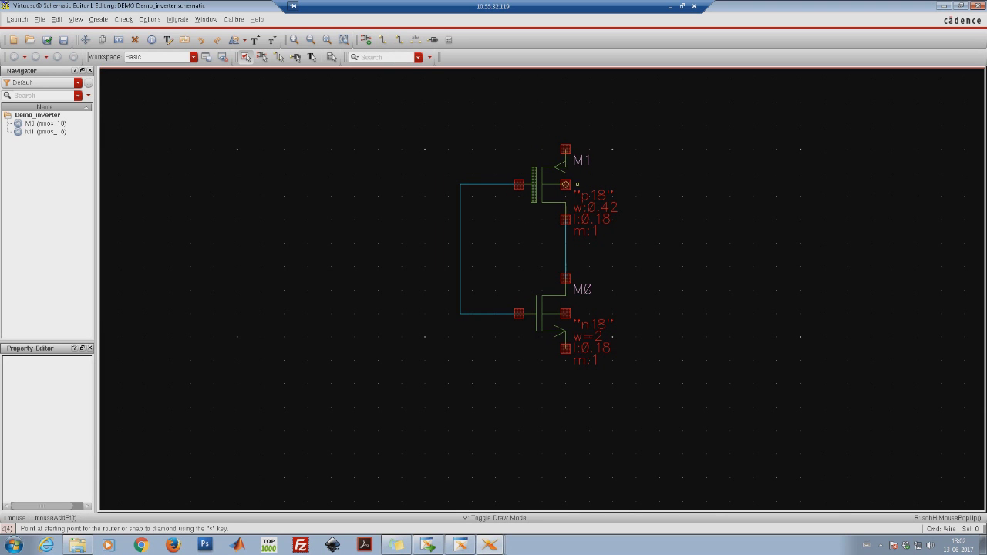
pyautogui.click(566, 184)
pyautogui.click(637, 102)
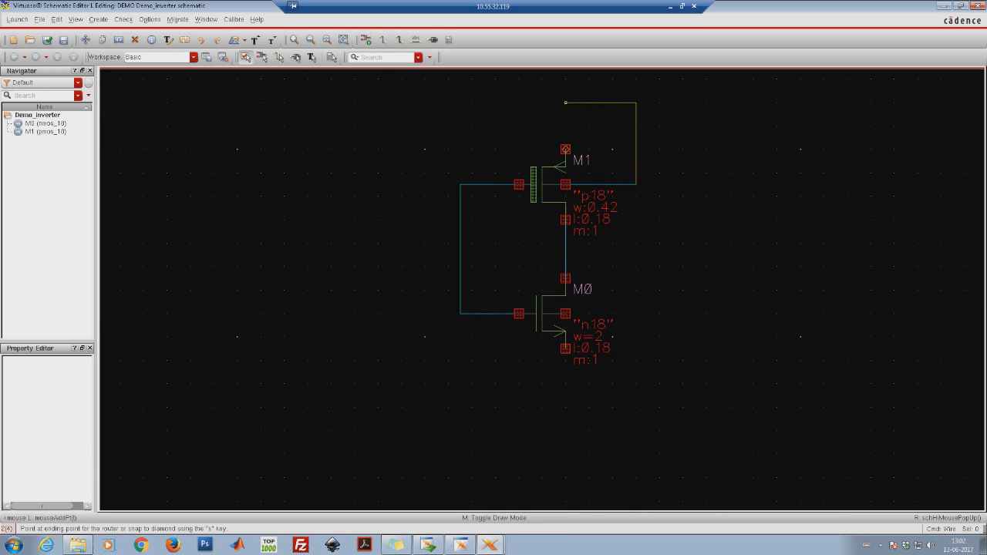
pyautogui.click(566, 149)
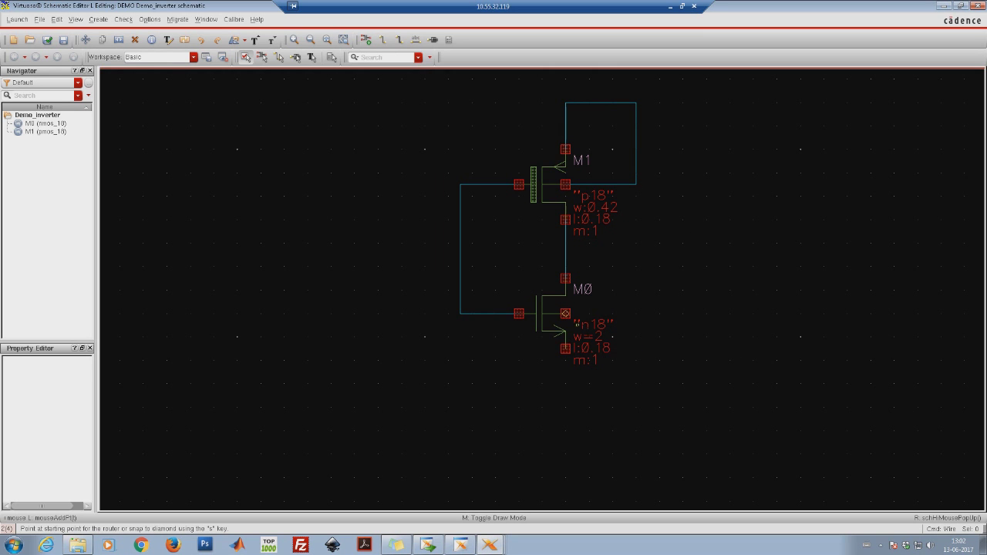
pyautogui.click(566, 313)
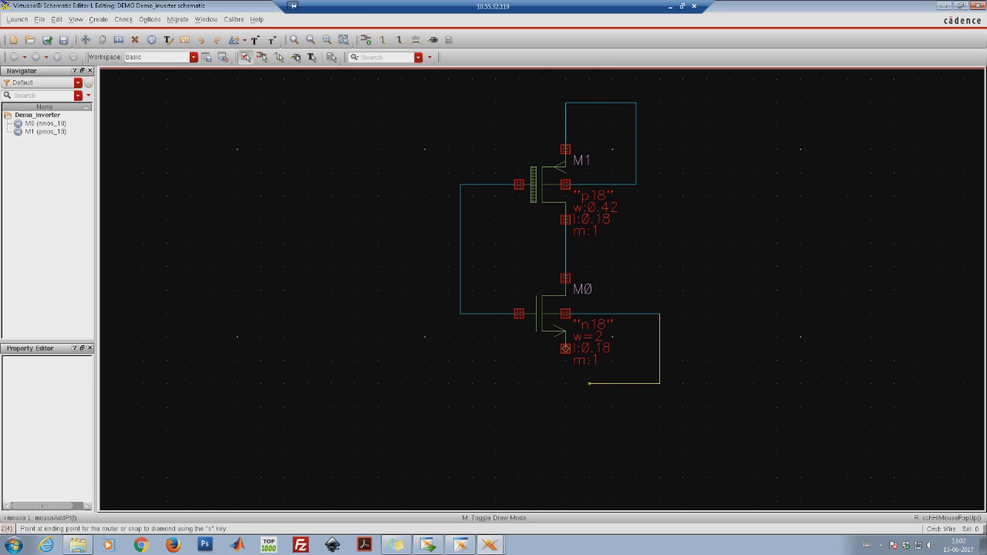
pyautogui.click(565, 349)
pyautogui.press('Escape')
# Set the gate width of the PMOS transistor to 4
pyautogui.click(542, 184)
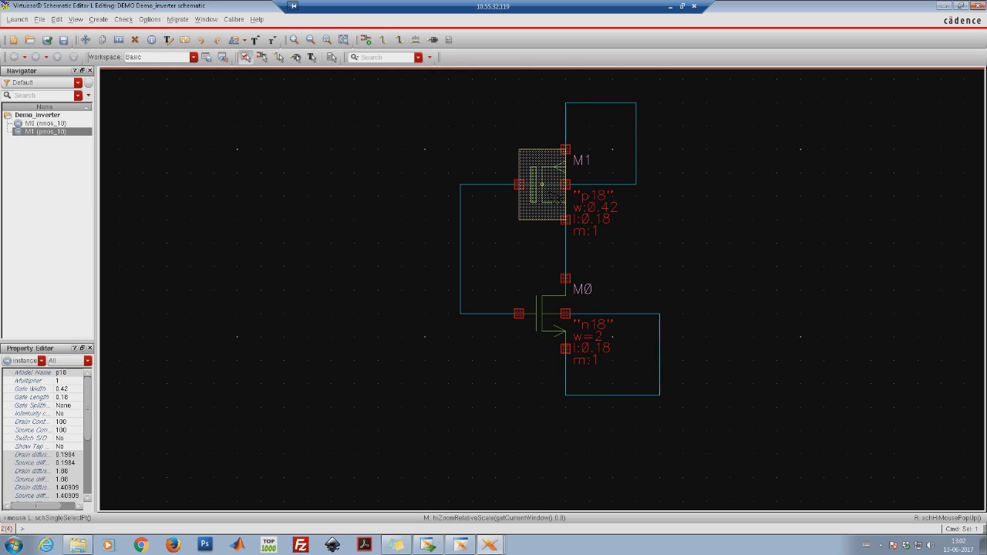
pyautogui.press('q')
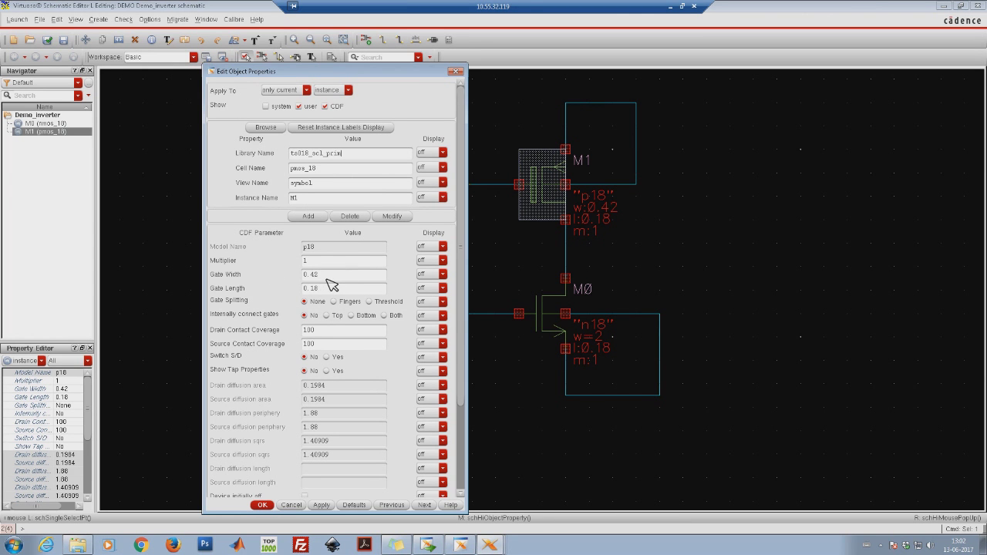
pyautogui.moveTo(327, 279); pyautogui.dragTo(270, 290)
pyautogui.write('4')
pyautogui.click(263, 505)
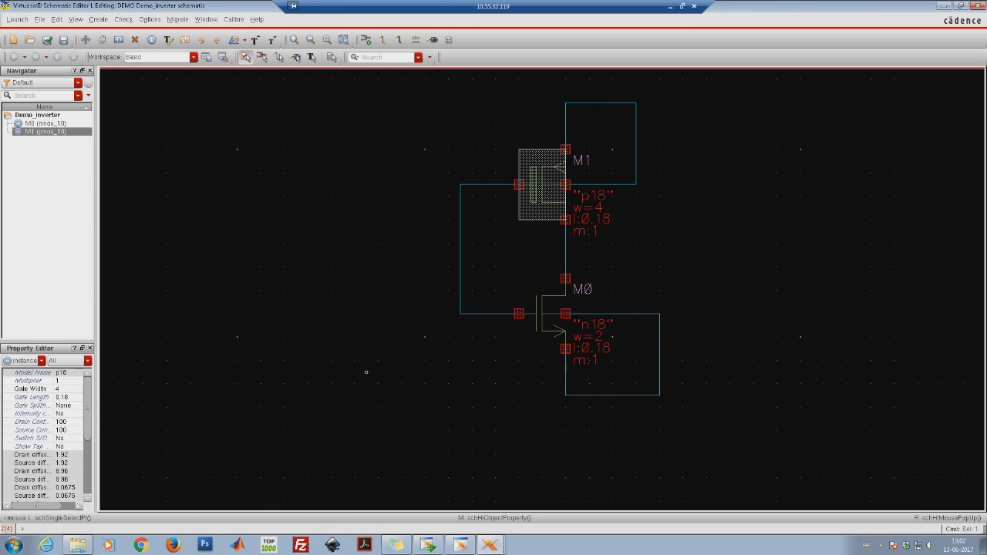
pyautogui.click(367, 184)
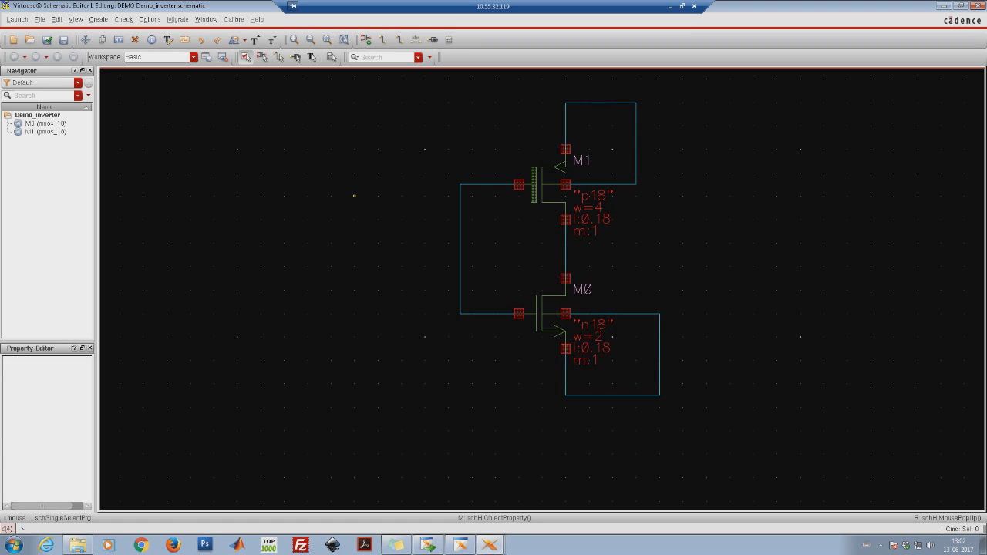
# Place an input pin named in beside the transistor gates and wire it to their common gate connection
pyautogui.click(433, 40)
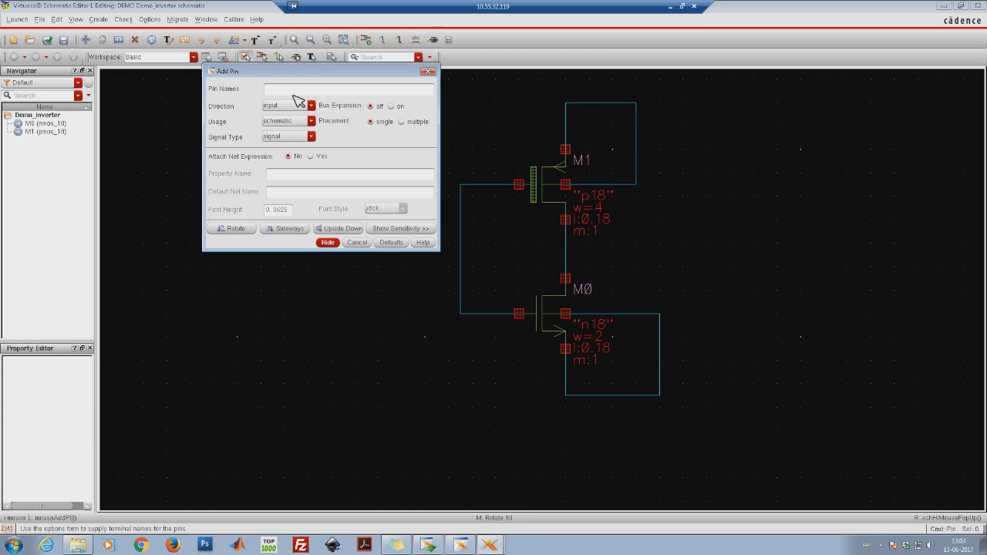
pyautogui.click(330, 244)
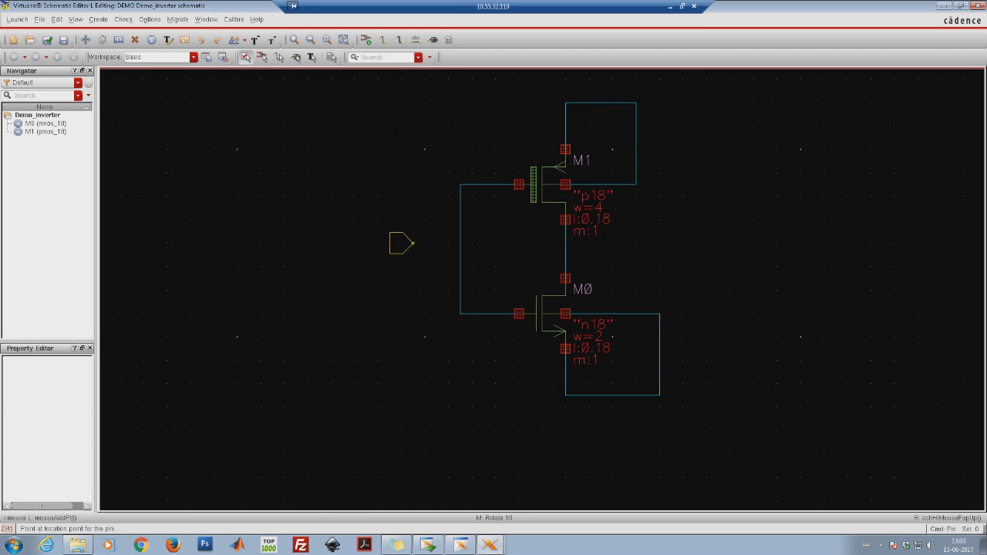
pyautogui.click(448, 243)
pyautogui.click(383, 39)
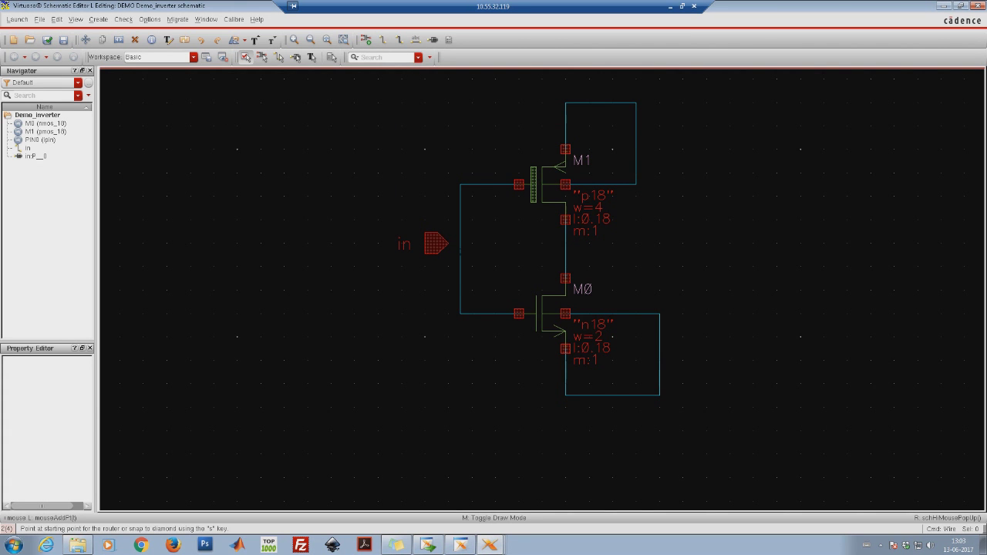
pyautogui.click(460, 244)
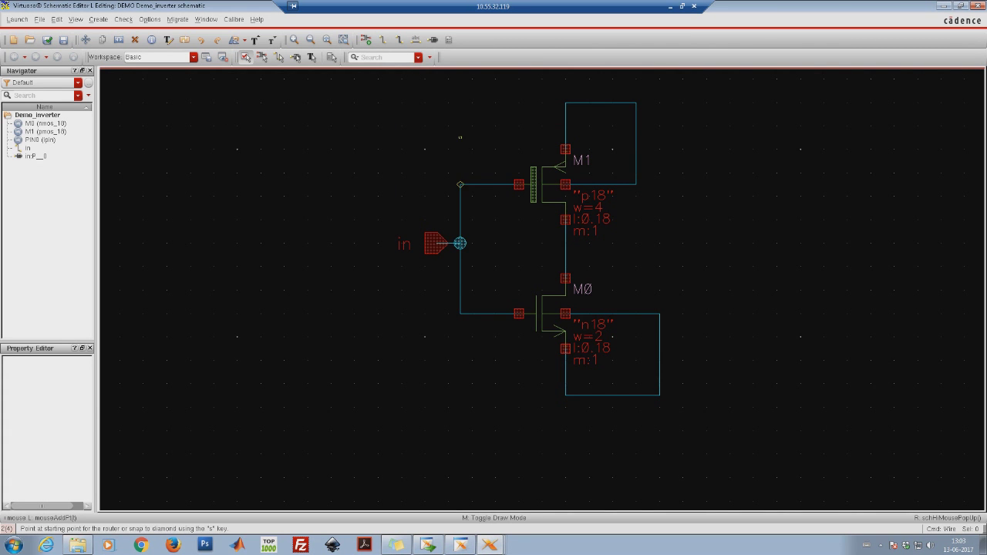
# Place an output pin named out beside the transistors and wire it to the common drain connection
pyautogui.click(432, 40)
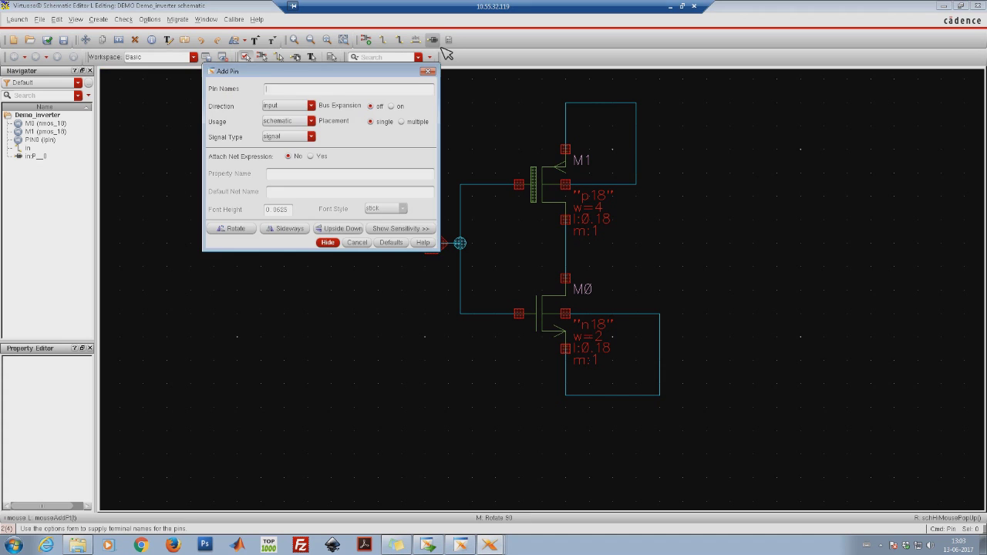
pyautogui.click(300, 108)
pyautogui.click(295, 116)
pyautogui.write('out')
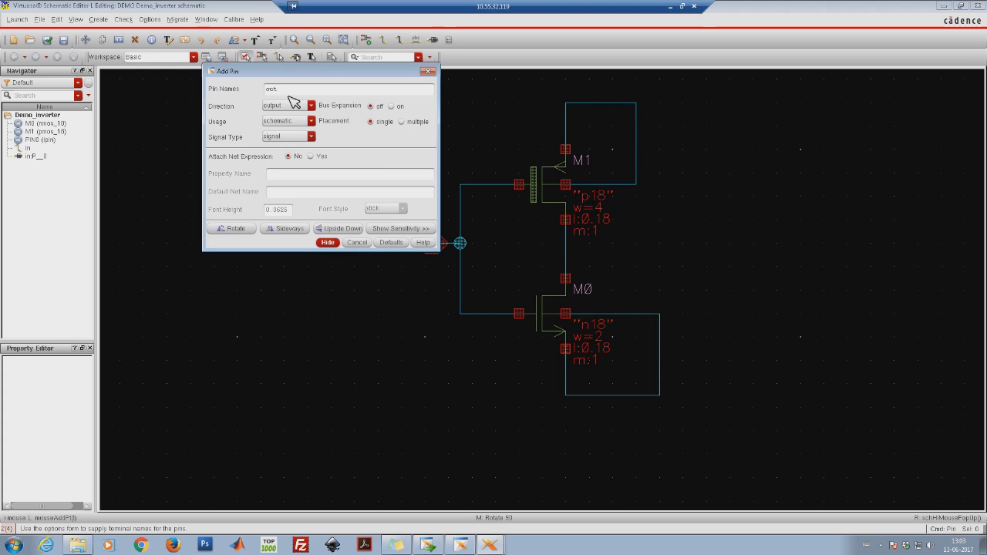
pyautogui.press('Return')
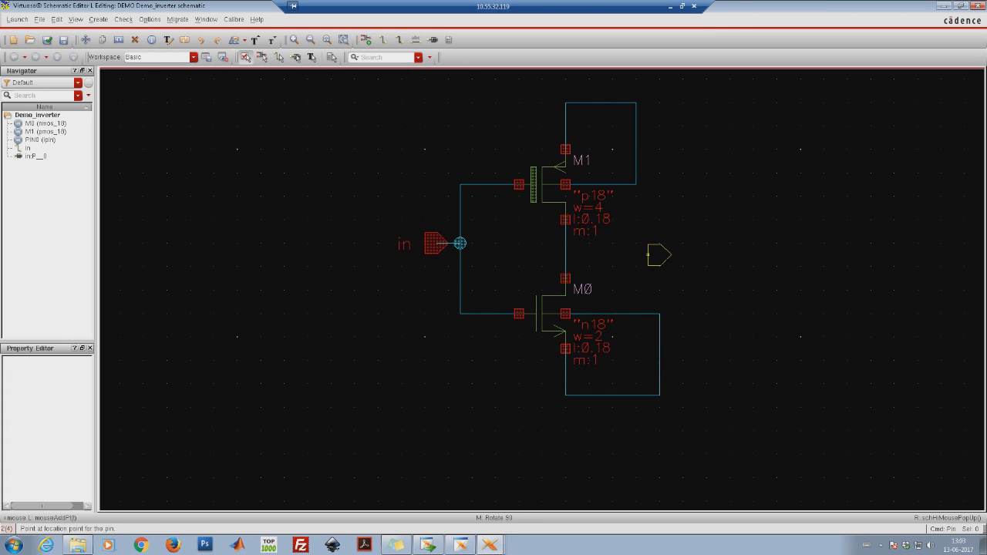
pyautogui.click(648, 254)
pyautogui.press('w')
pyautogui.click(660, 254)
pyautogui.click(567, 255)
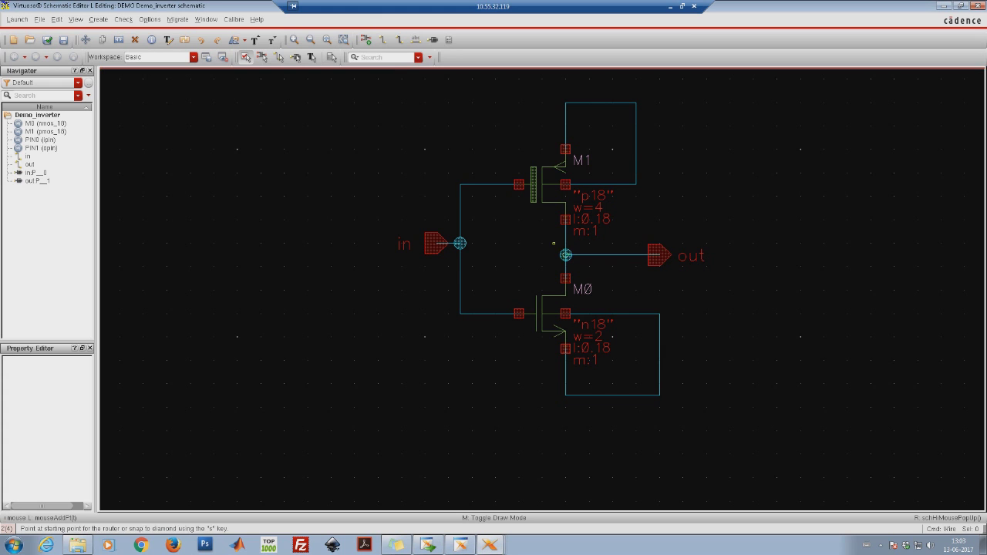
# Add inputOutput pins vdd and gnd, placing vdd on the PMOS source wire and gnd just below the NMOS source wire
pyautogui.click(434, 39)
pyautogui.click(301, 108)
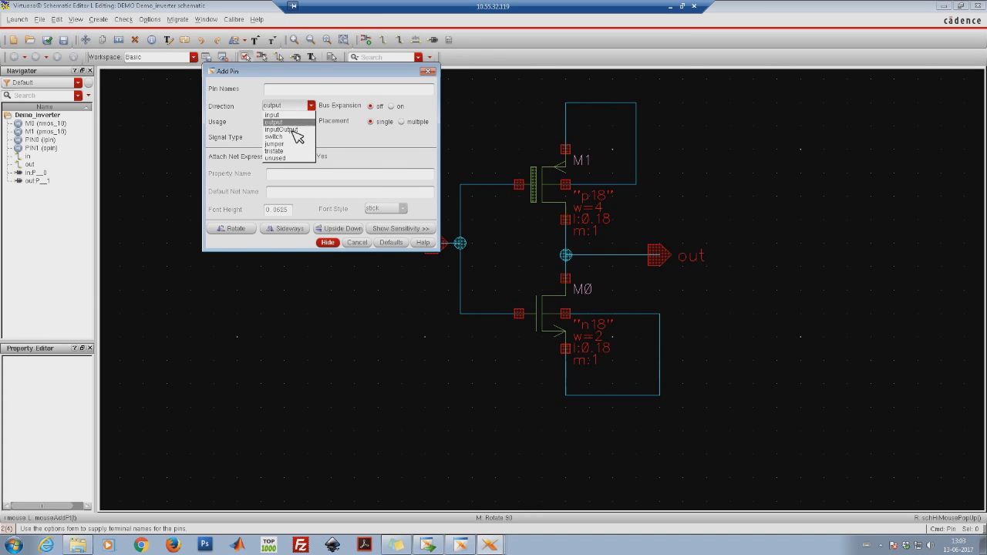
pyautogui.click(293, 130)
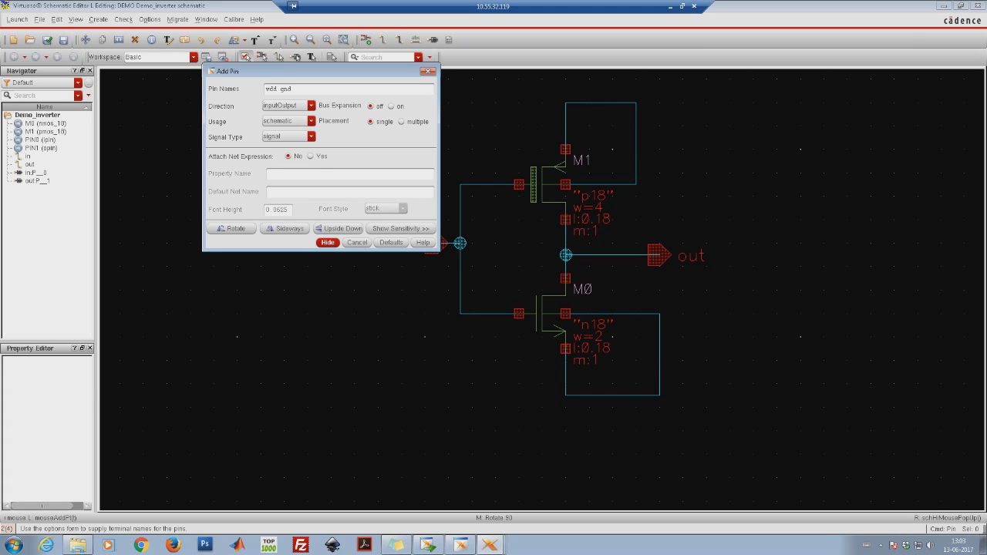
pyautogui.click(327, 242)
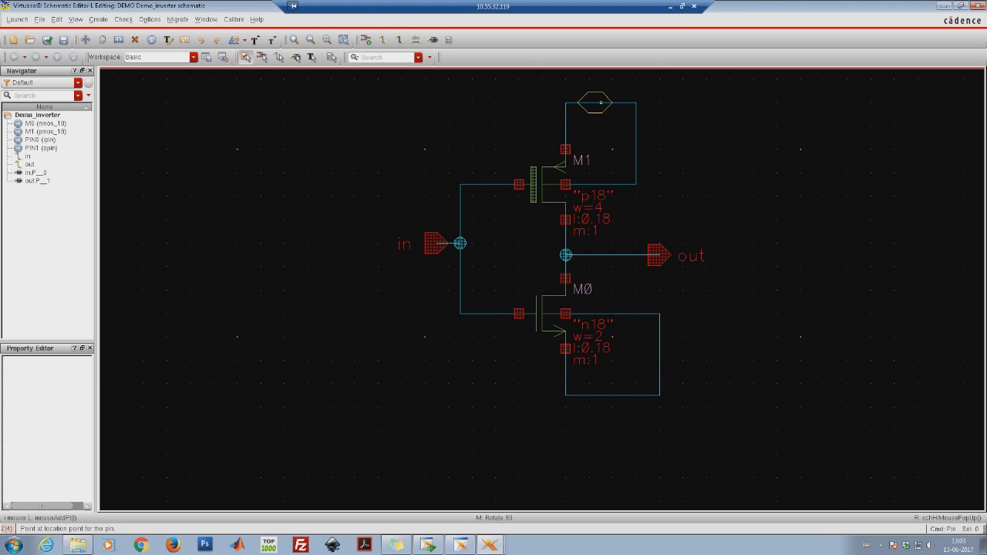
pyautogui.click(601, 102)
pyautogui.click(601, 408)
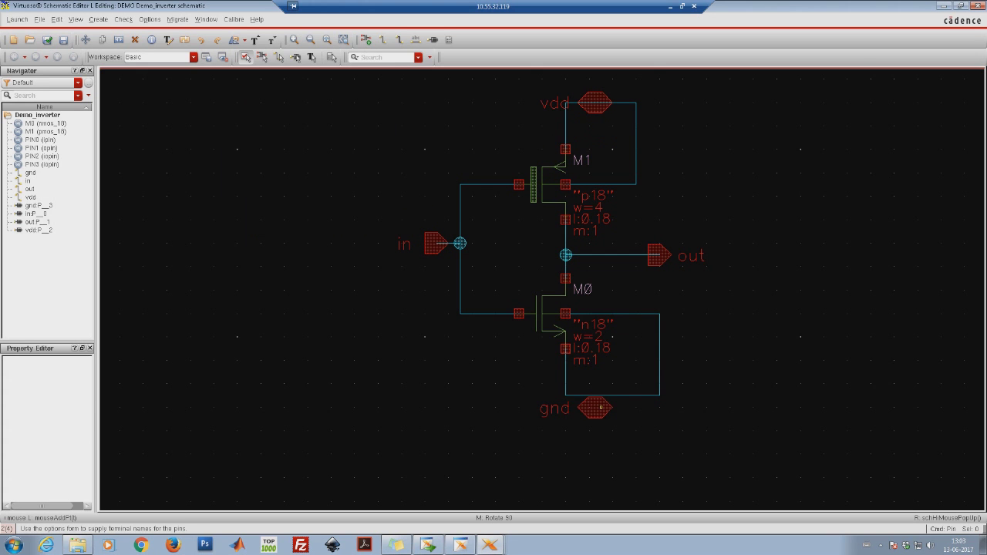
# Try to stretch the gnd pin onto the NMOS source wire and undo the change
pyautogui.press('Escape')
pyautogui.press('s')
pyautogui.click(595, 408)
pyautogui.click(583, 384)
pyautogui.press('s')
pyautogui.click(589, 395)
pyautogui.click(613, 407)
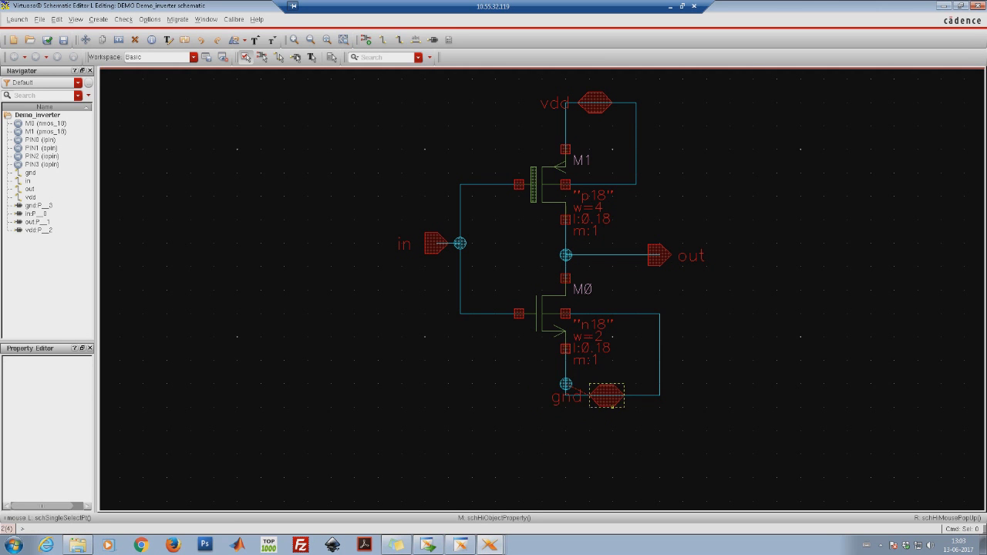
pyautogui.press('u')
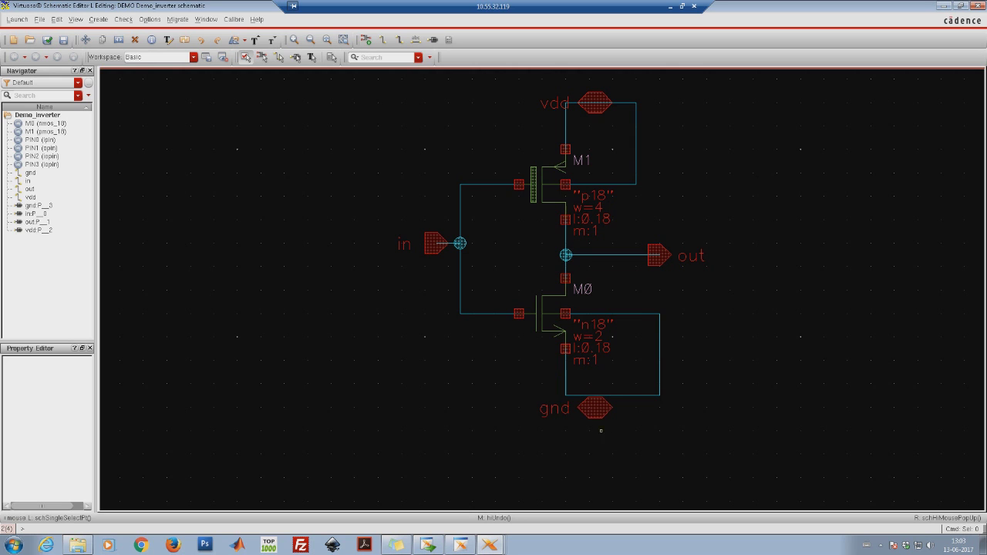
# Wire the gnd pin to the NMOS source wire, check and save the schematic, and fit it in view
pyautogui.click(383, 39)
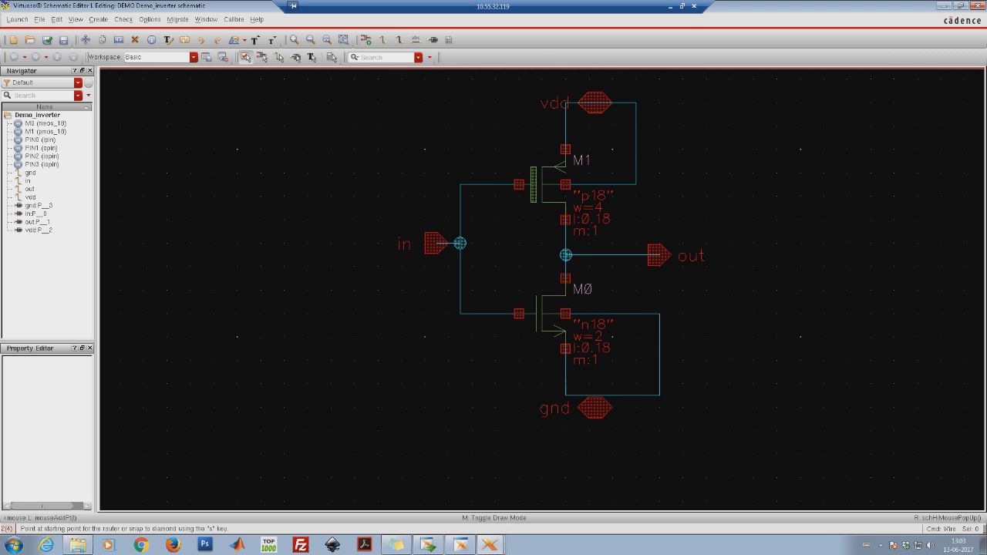
pyautogui.click(589, 397)
pyautogui.click(589, 398)
pyautogui.click(48, 40)
pyautogui.click(46, 39)
pyautogui.press('f')
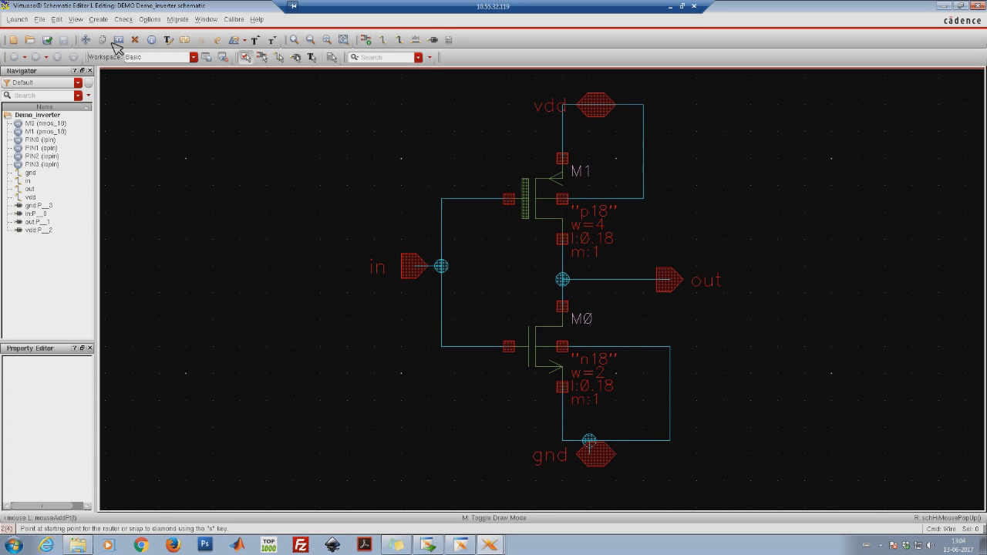
# Generate a symbol view from the Demo_inverter schematic with vdd as top pin and gnd as bottom pin, and close the symbol editor
pyautogui.click(98, 20)
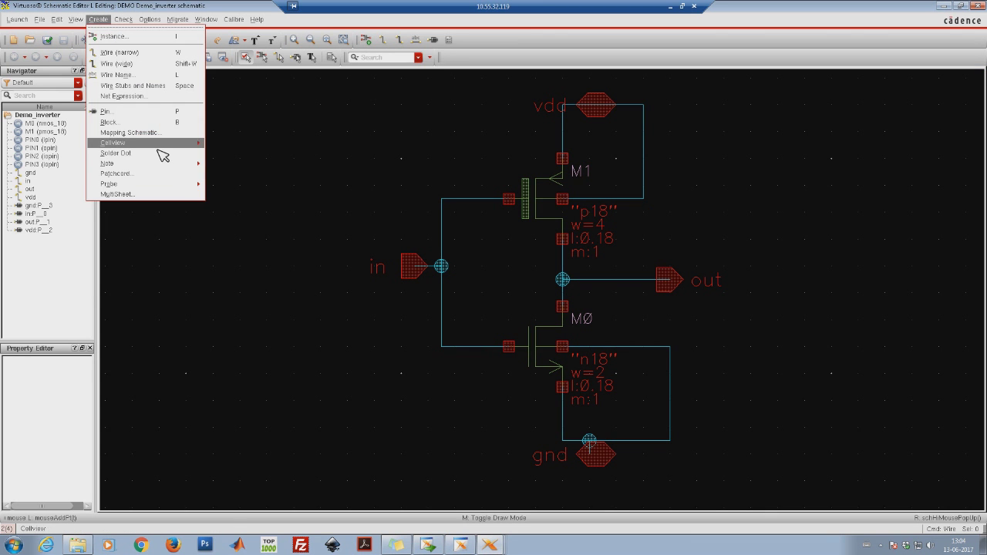
pyautogui.moveTo(185, 143)
pyautogui.click(239, 150)
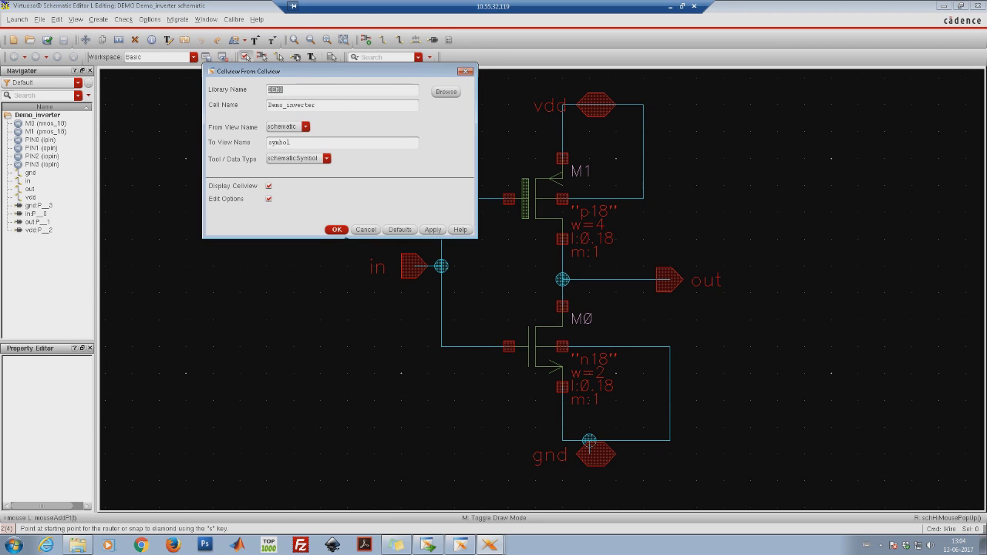
pyautogui.click(340, 231)
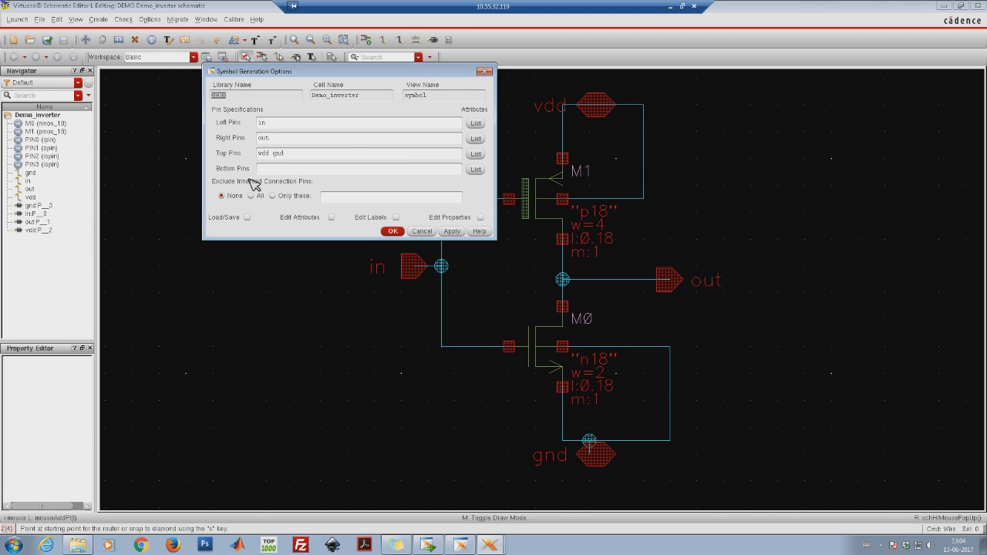
pyautogui.doubleClick(279, 153)
pyautogui.middleClick(267, 168)
pyautogui.press('BackSpace')
pyautogui.press('BackSpace')
pyautogui.press('BackSpace')
pyautogui.press('BackSpace')
pyautogui.click(392, 232)
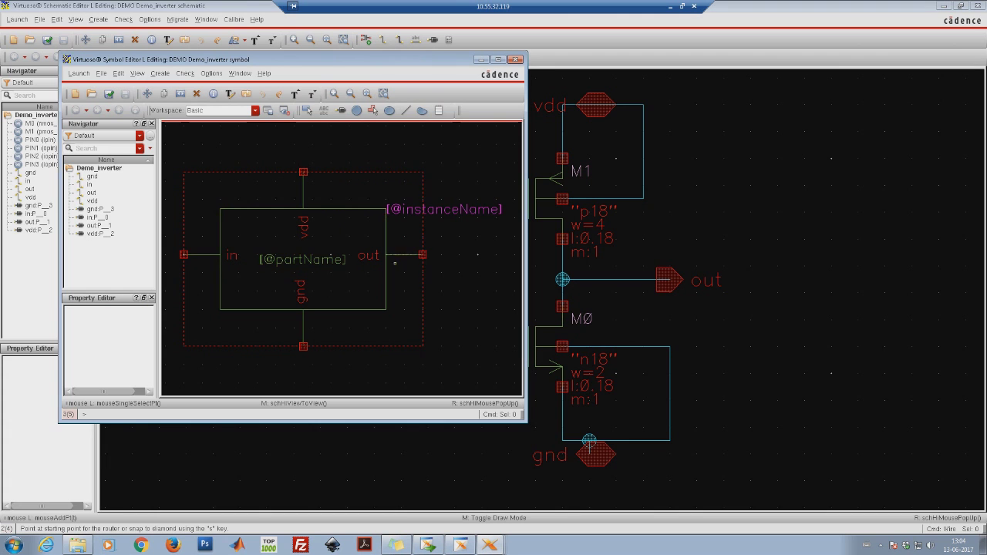
pyautogui.click(525, 68)
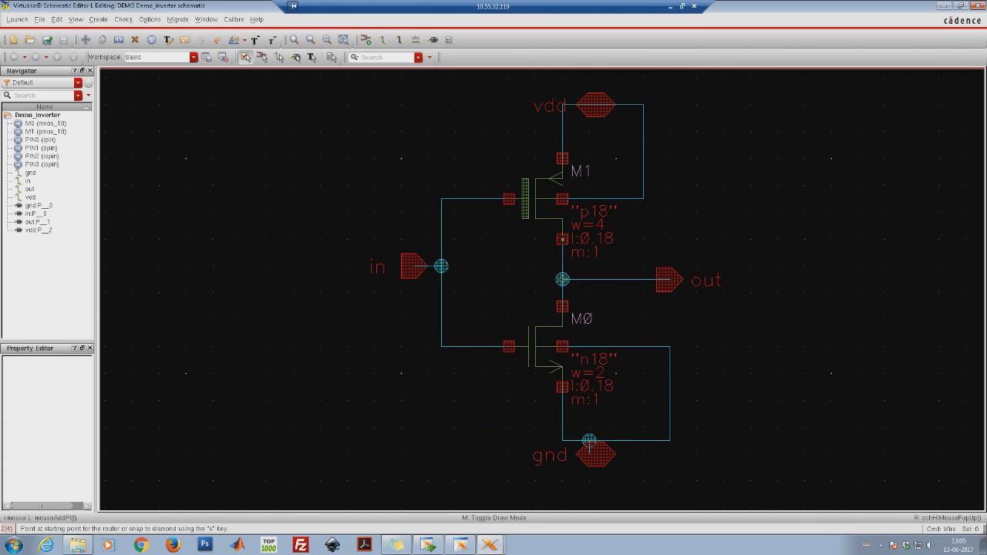
# Create a new layout view for Demo_inverter in the DEMO library with automatic configuration, open it in Layout XL and maximize its window
pyautogui.click(17, 19)
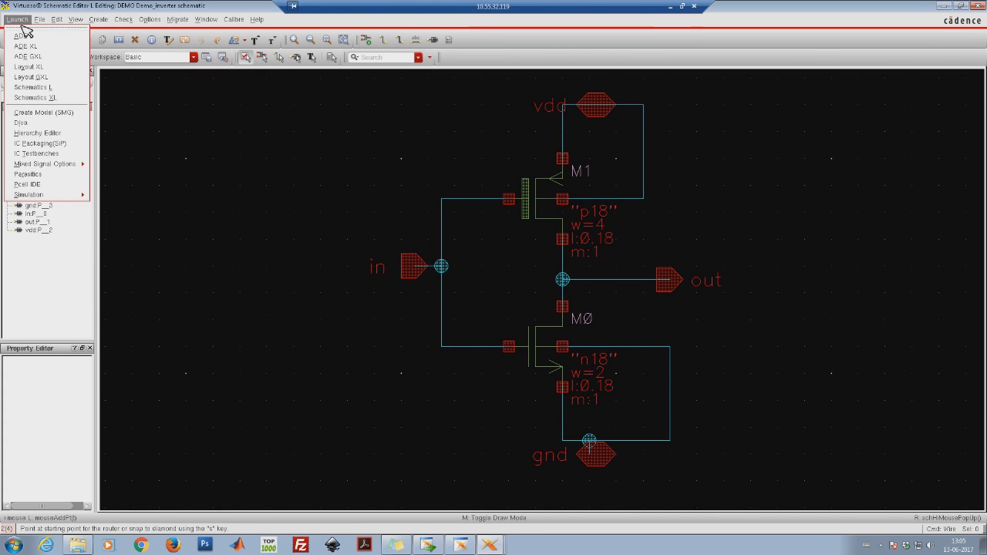
pyautogui.click(55, 75)
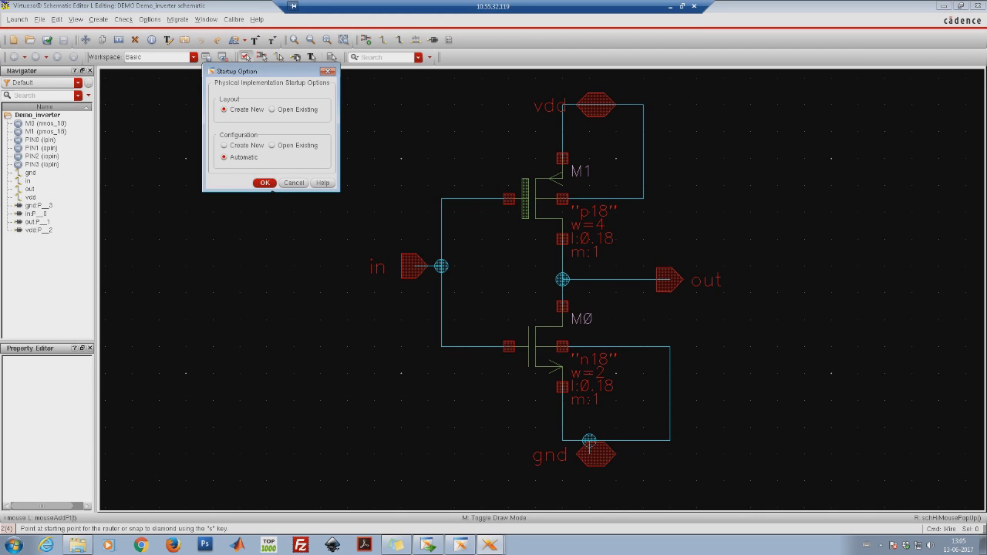
pyautogui.click(265, 183)
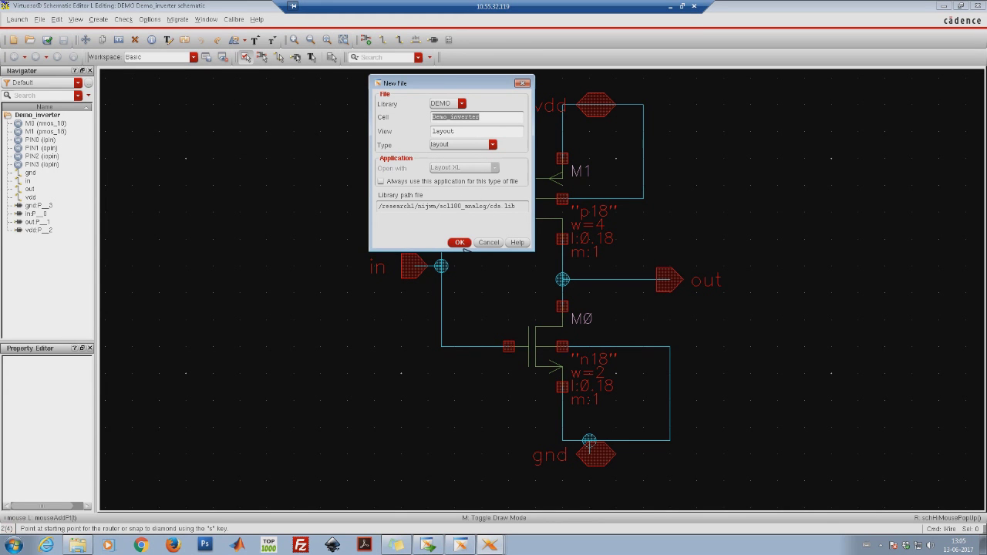
pyautogui.click(461, 245)
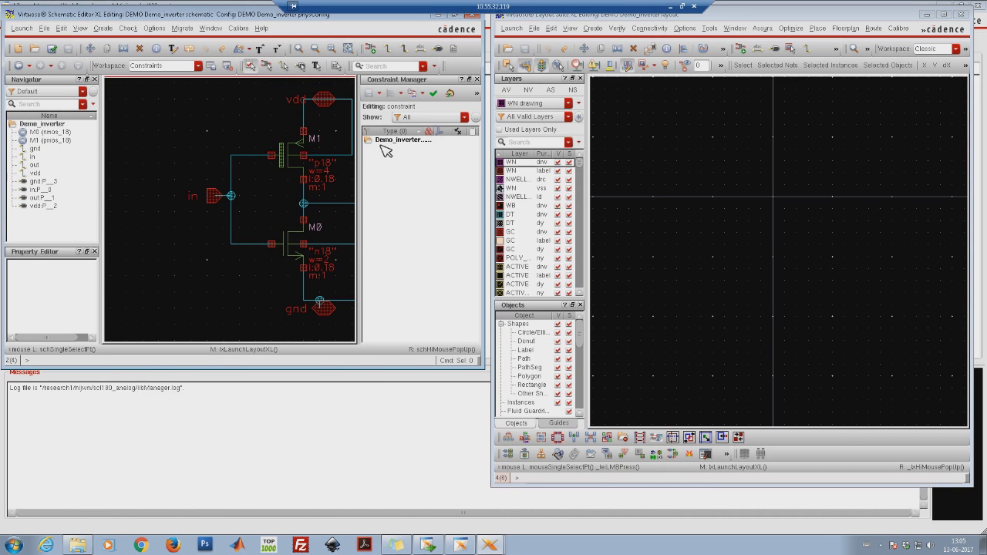
pyautogui.moveTo(860, 20); pyautogui.dragTo(659, 50)
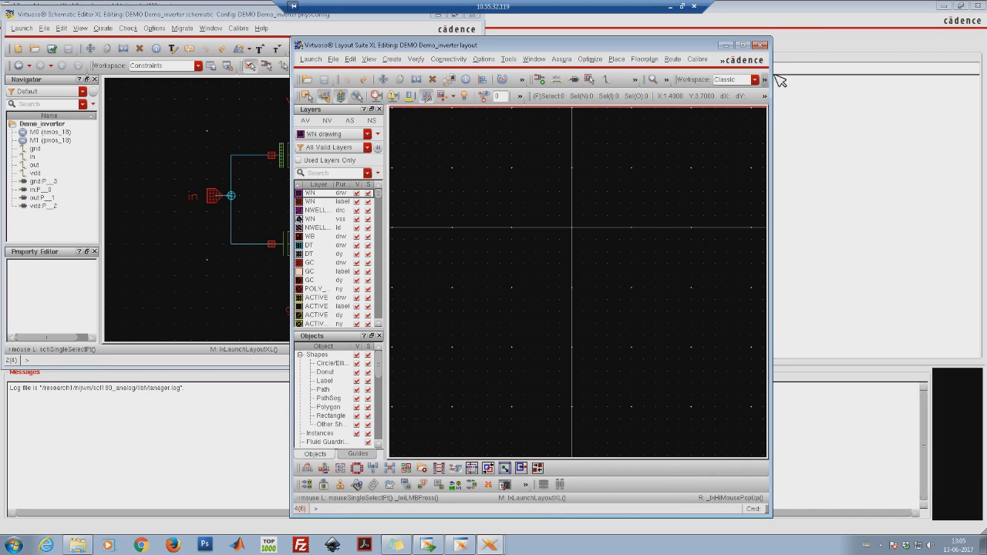
pyautogui.click(743, 45)
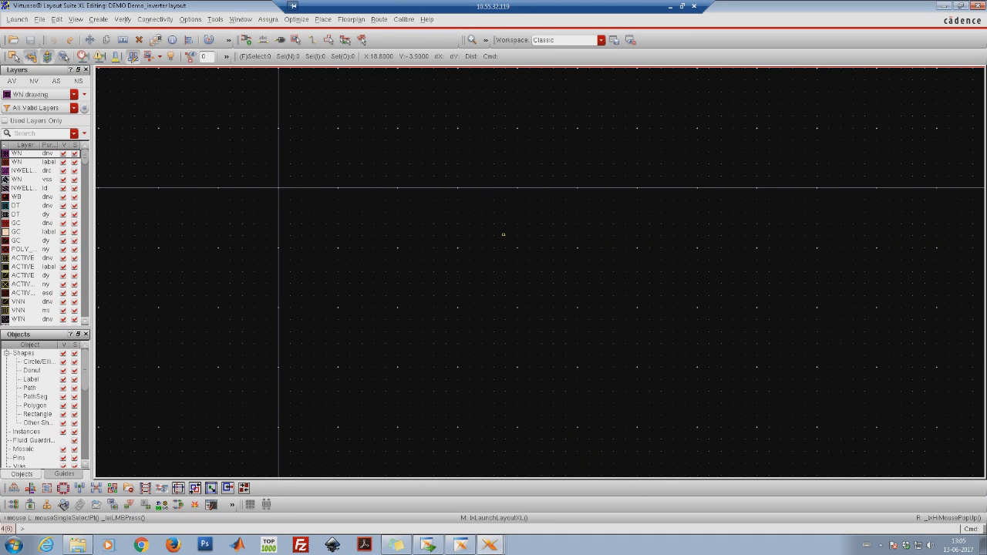
pyautogui.scroll(3, 501, 234)
pyautogui.keyDown('shift'); pyautogui.hscroll(2, 501, 233); pyautogui.keyUp('shift')
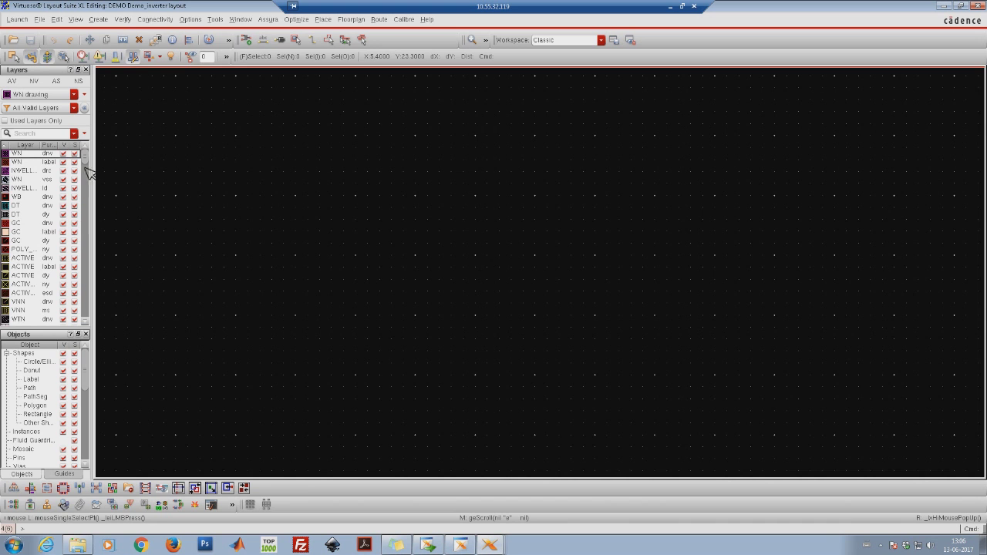
pyautogui.scroll(-1, 86, 178)
pyautogui.moveTo(90, 178)
pyautogui.mouseDown()
pyautogui.moveTo(87, 284)
pyautogui.moveTo(93, 161)
pyautogui.mouseUp()
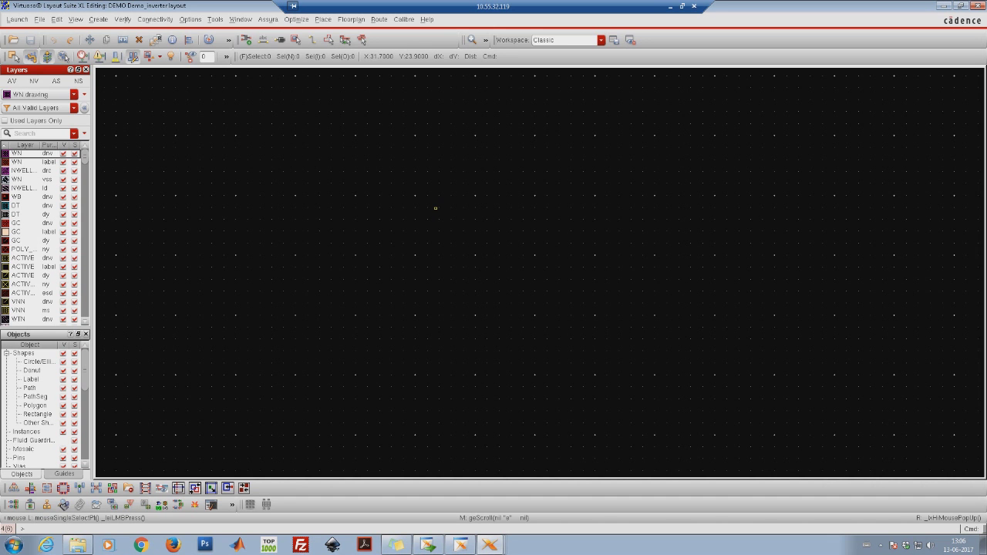
# Place one instance of the nmos_18 layout from the ts018_scl_prim library at about X 35.2, Y 21.9 on the empty canvas
pyautogui.click(249, 41)
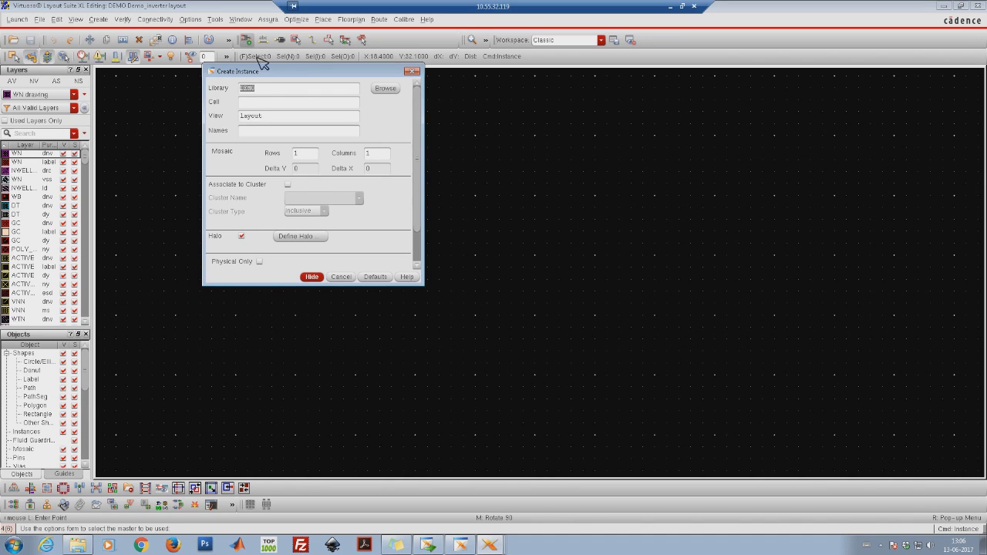
pyautogui.click(386, 89)
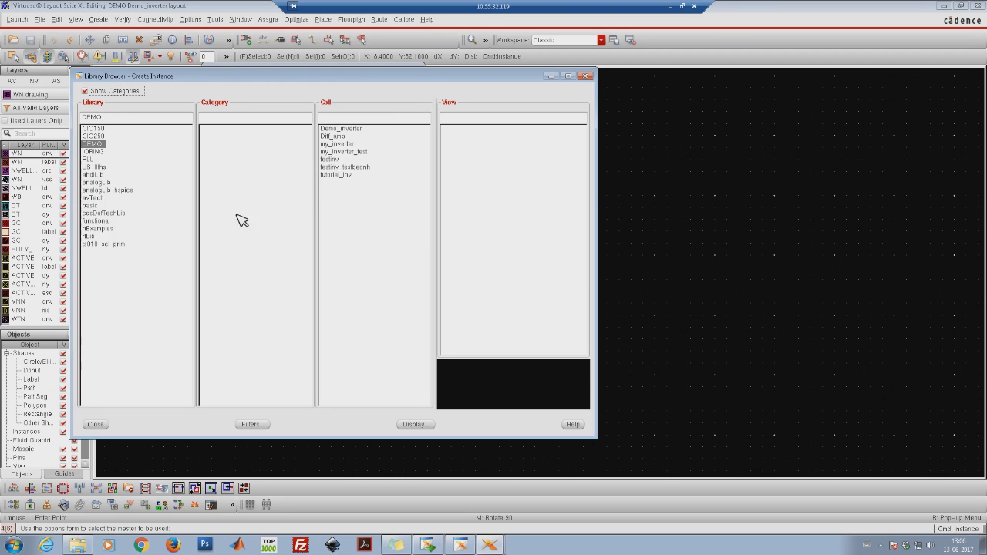
pyautogui.click(121, 247)
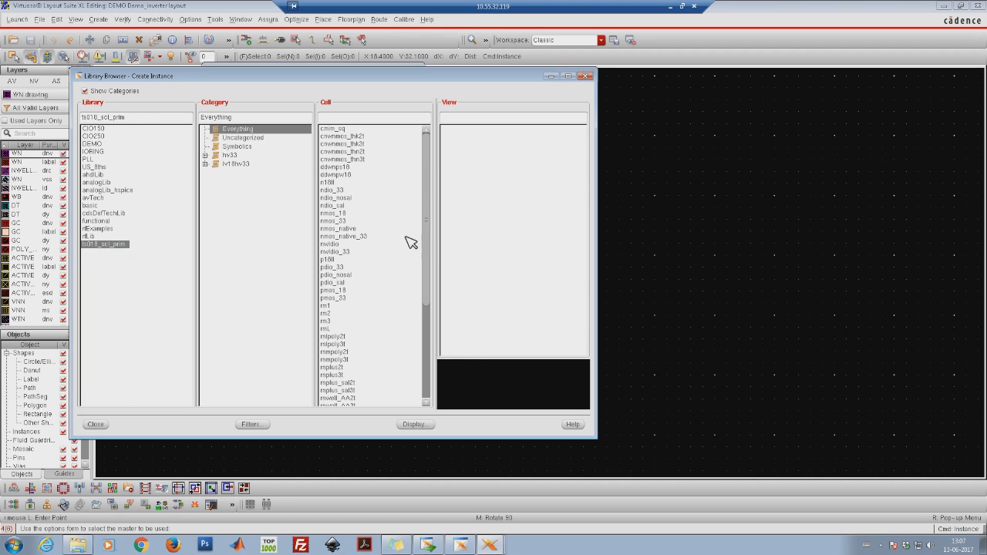
pyautogui.click(338, 214)
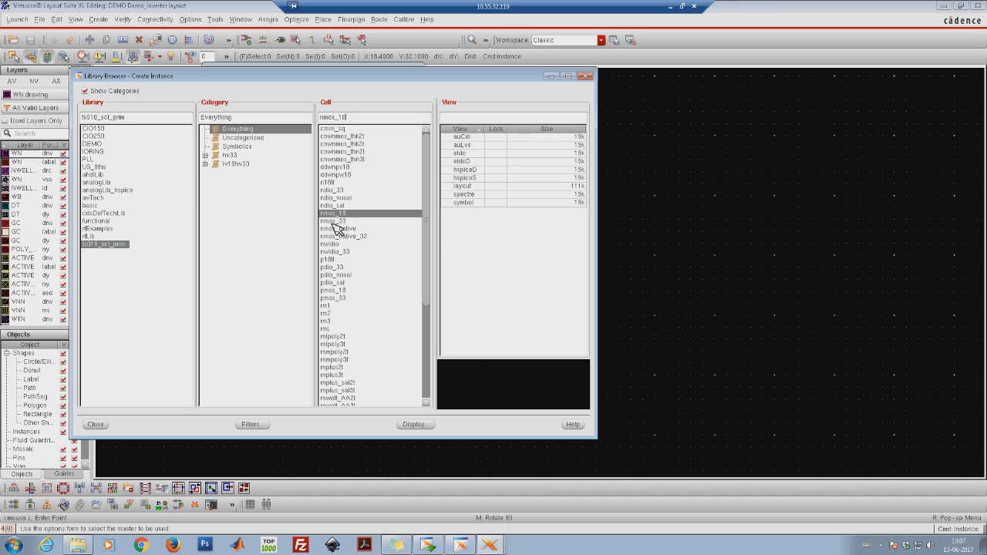
pyautogui.click(469, 190)
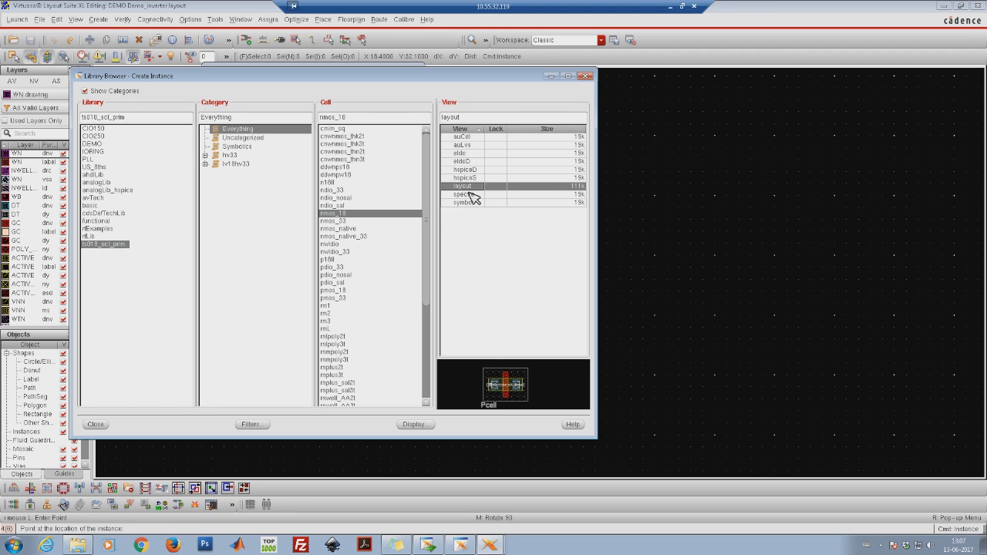
pyautogui.click(96, 425)
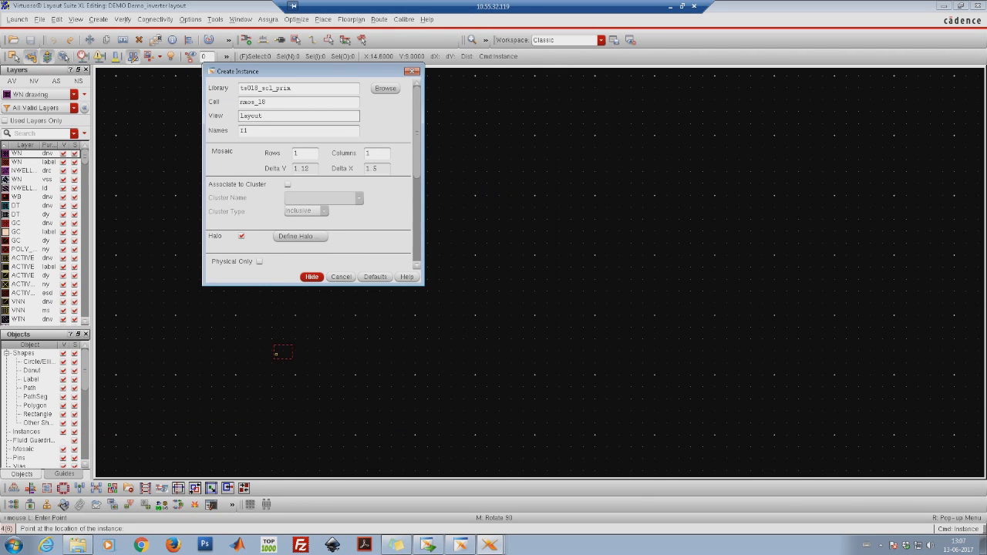
pyautogui.click(312, 278)
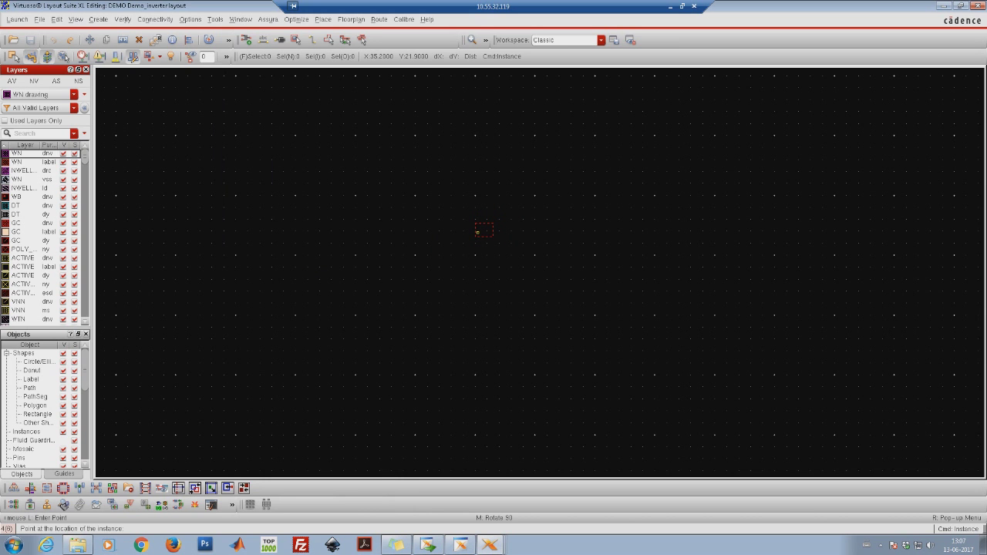
pyautogui.click(478, 231)
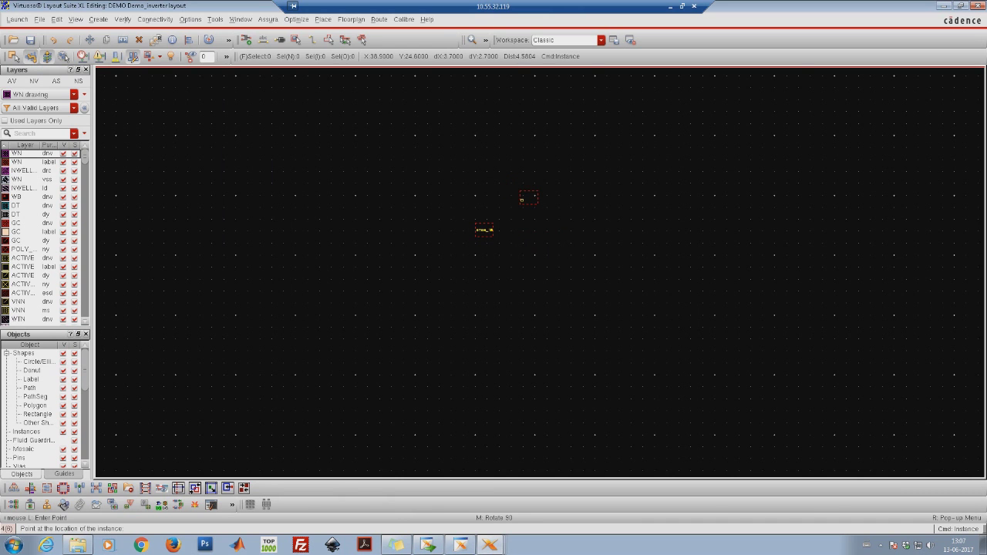
pyautogui.press('Escape')
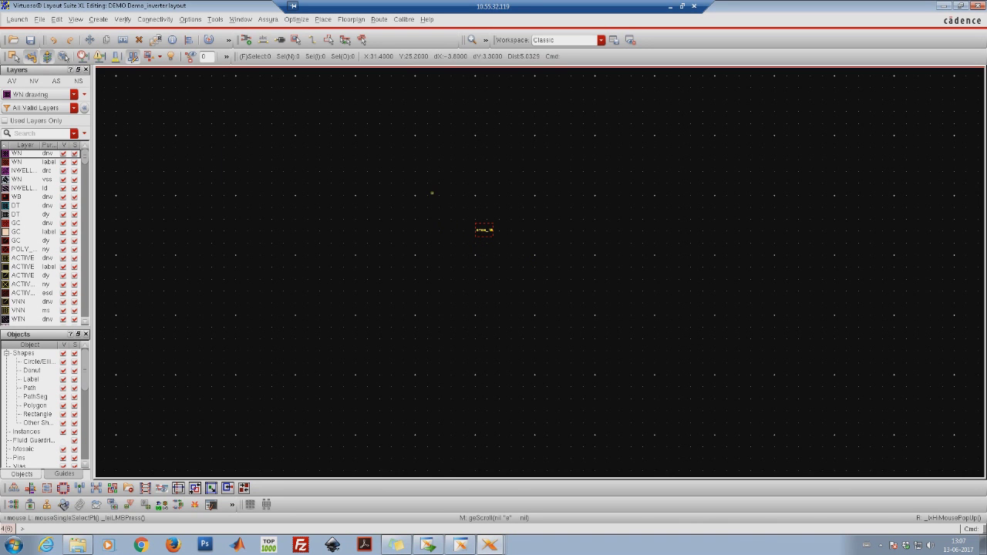
# Show all hierarchy levels of the layout so the placed nmos_18 instance displays its internal layers at close range
pyautogui.press('z')
pyautogui.click(429, 186)
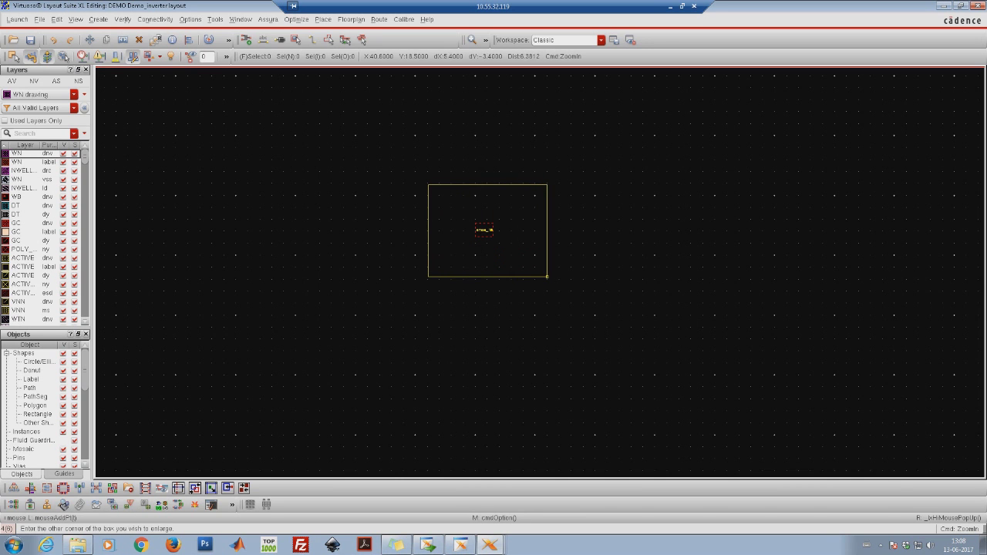
pyautogui.click(547, 277)
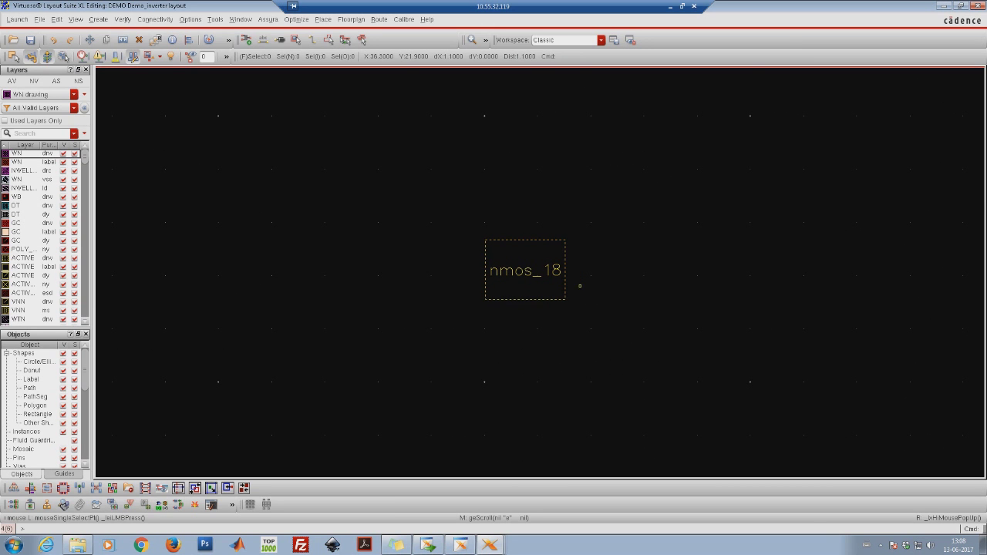
pyautogui.press('shift')
pyautogui.hotkey('shift', 'f')
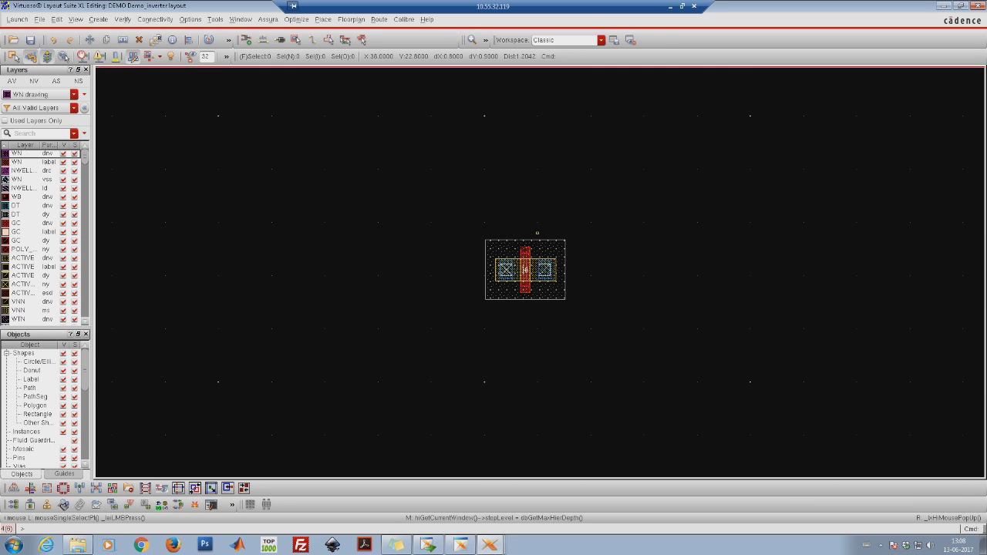
pyautogui.moveTo(441, 201); pyautogui.dragTo(612, 322, button='right')
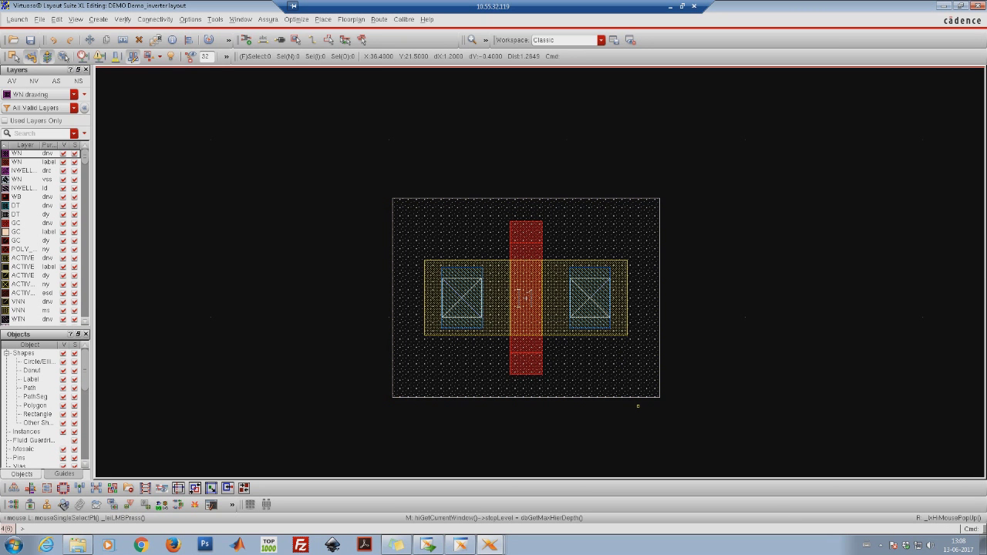
pyautogui.keyDown('ctrl'); pyautogui.scroll(6, 641, 407); pyautogui.keyUp('ctrl')
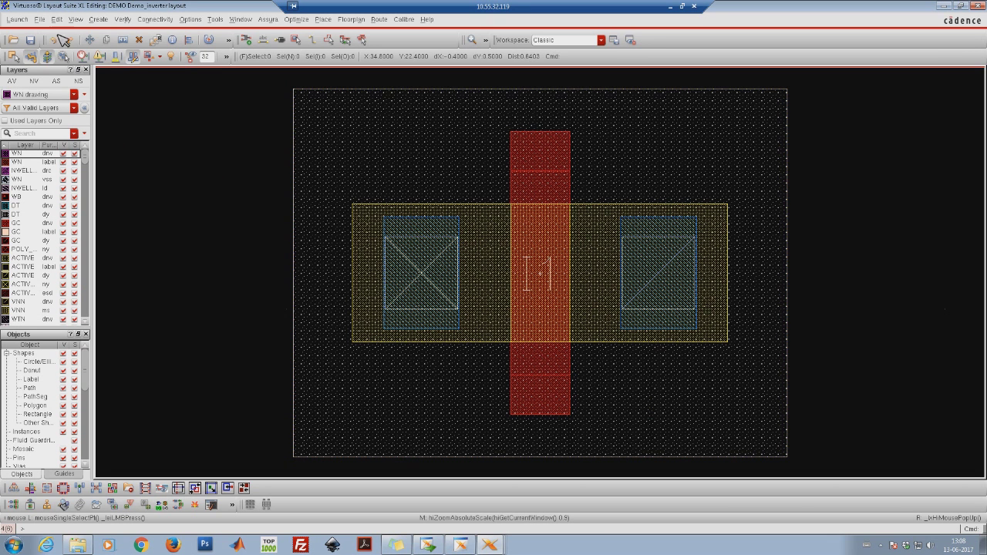
# Examine the NMOS instance's gate, active area and contacts at several magnifications
pyautogui.click(76, 19)
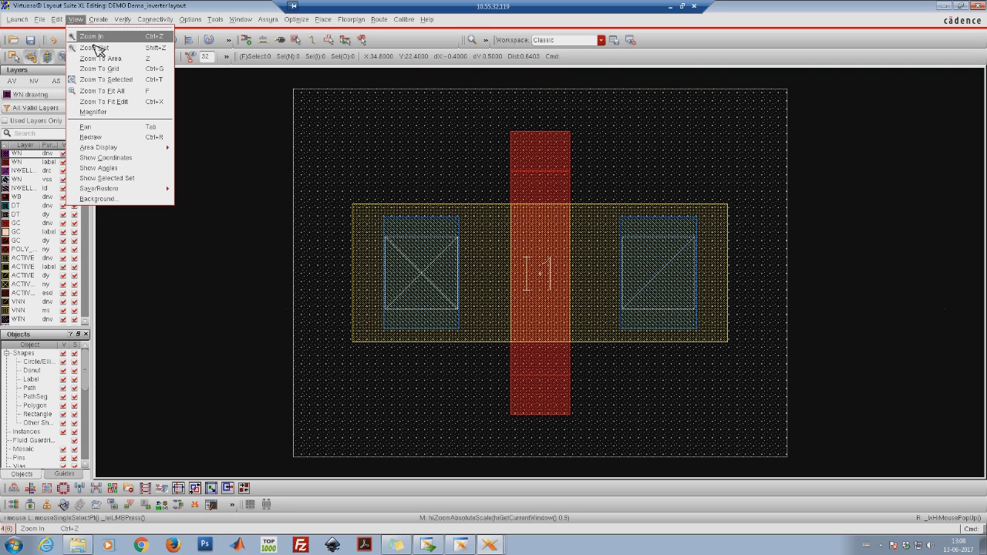
pyautogui.click(92, 37)
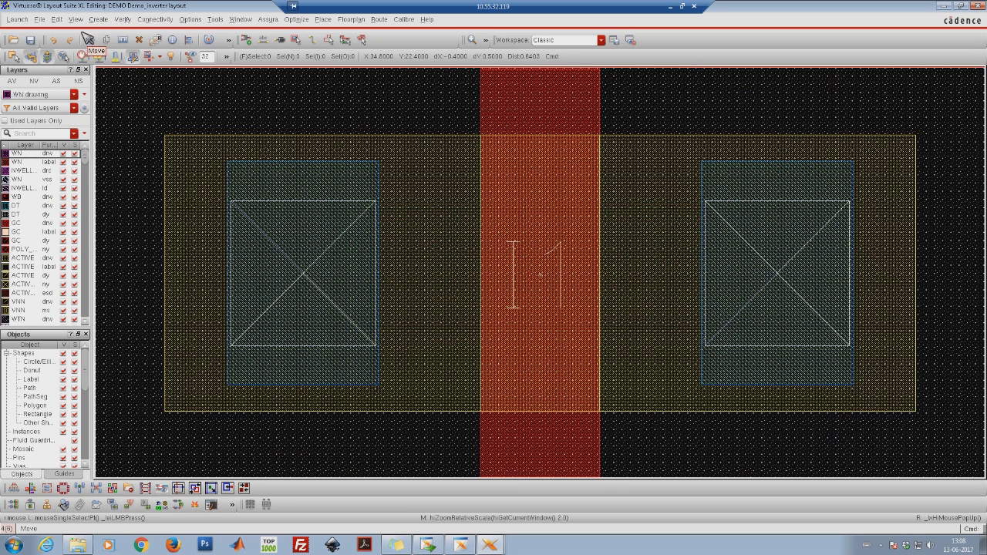
pyautogui.click(77, 21)
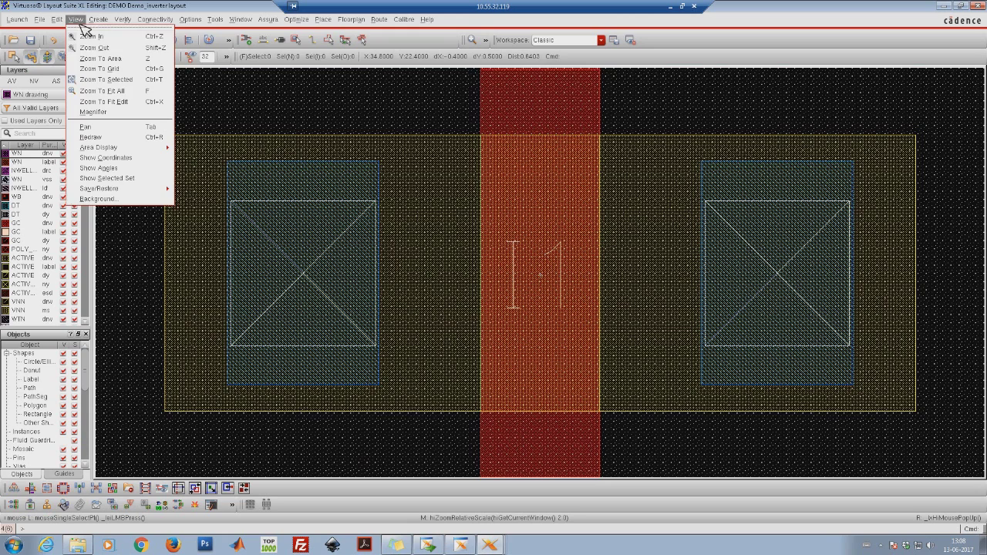
pyautogui.click(97, 58)
pyautogui.click(75, 19)
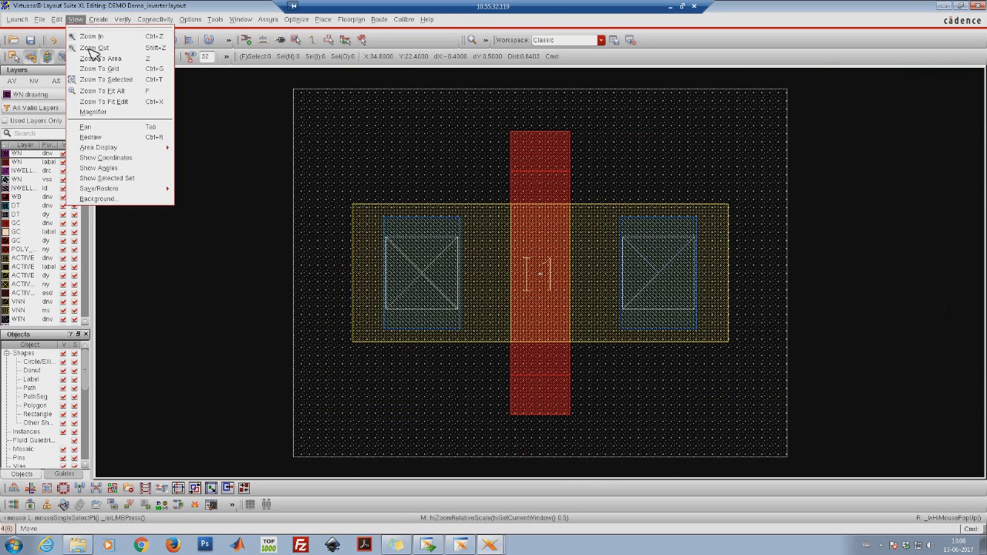
pyautogui.click(95, 58)
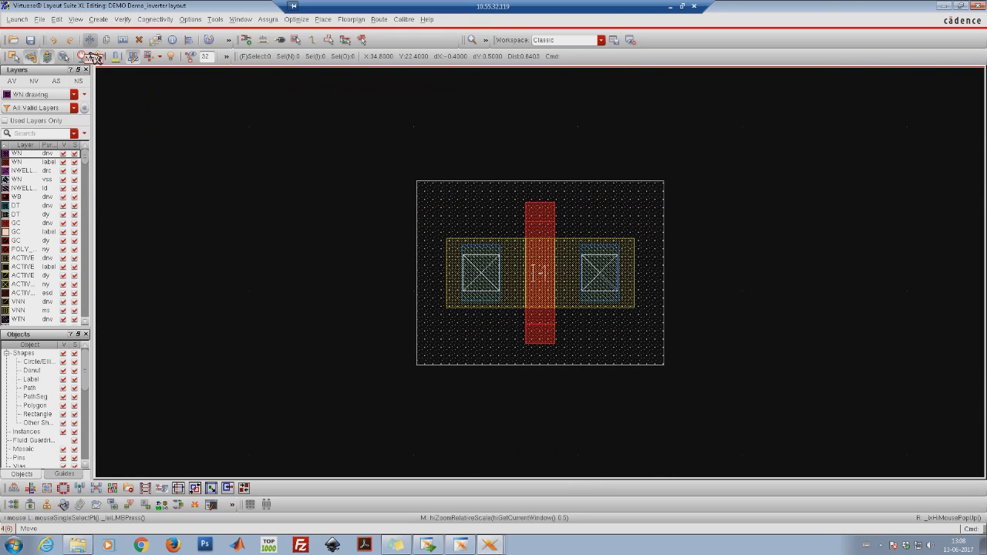
pyautogui.click(77, 21)
pyautogui.hotkey('shift', 'z')
pyautogui.hotkey('shift', 'z')
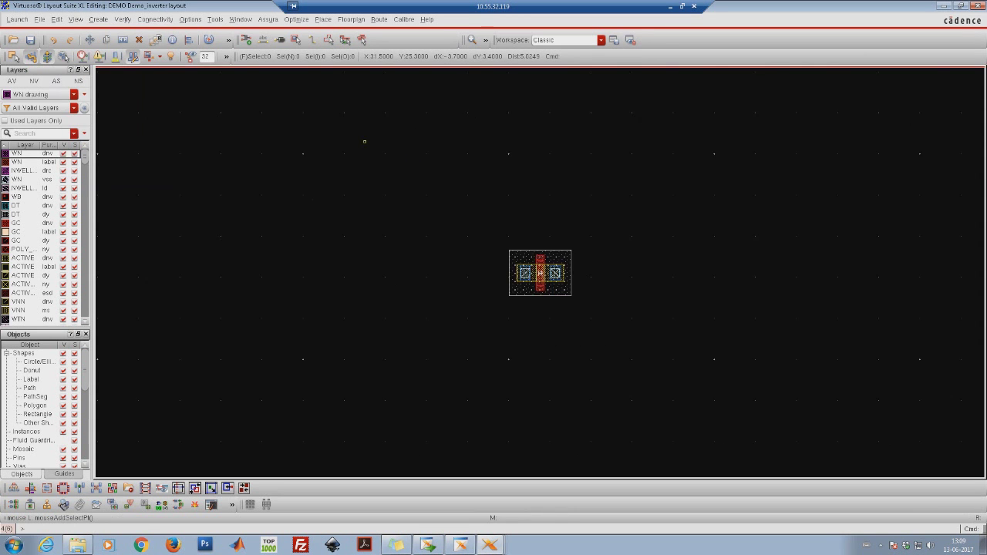
# Set the gate width of the nmos_18 instance to 2 in its instance parameters
pyautogui.keyDown('ctrl'); pyautogui.scroll(3, 533, 255); pyautogui.keyUp('ctrl')
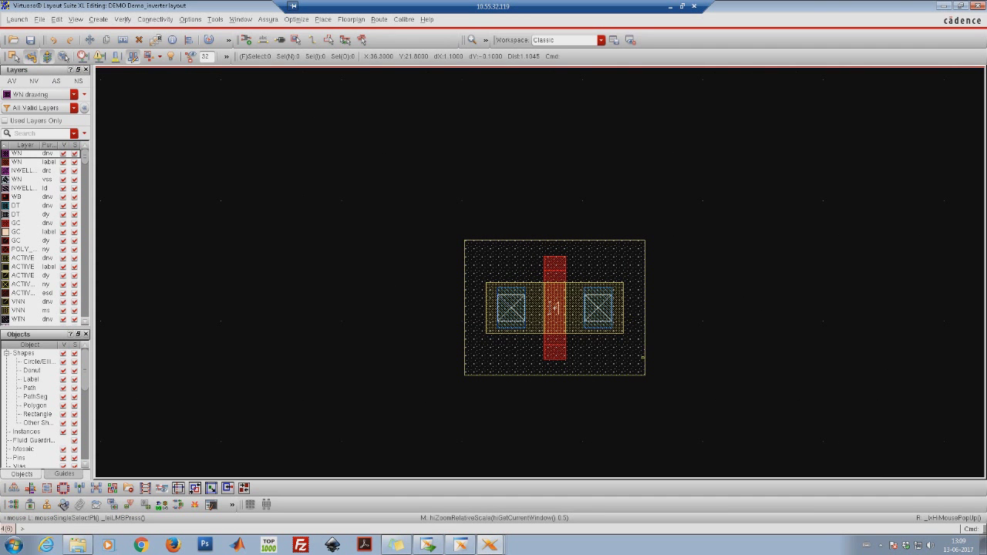
pyautogui.click(554, 308)
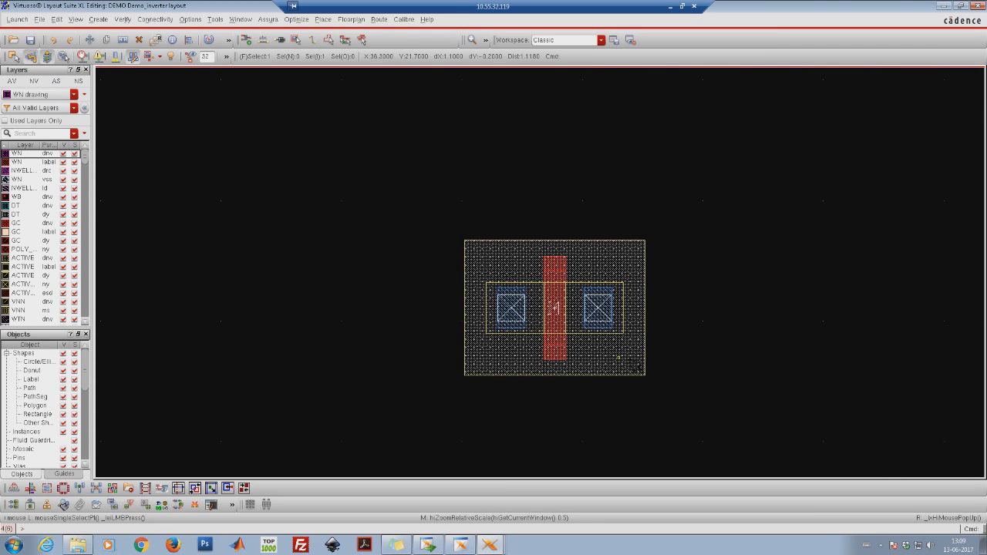
pyautogui.press('q')
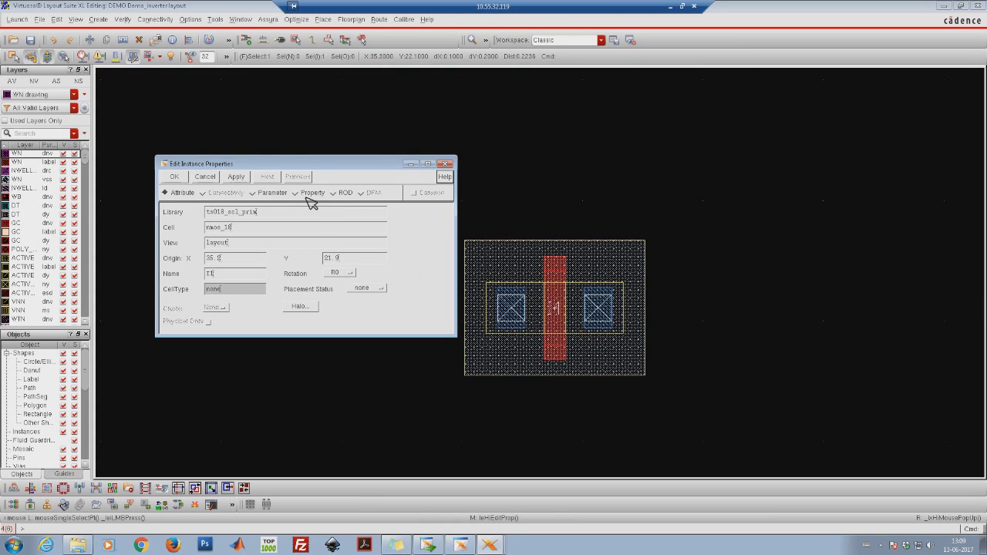
pyautogui.click(270, 194)
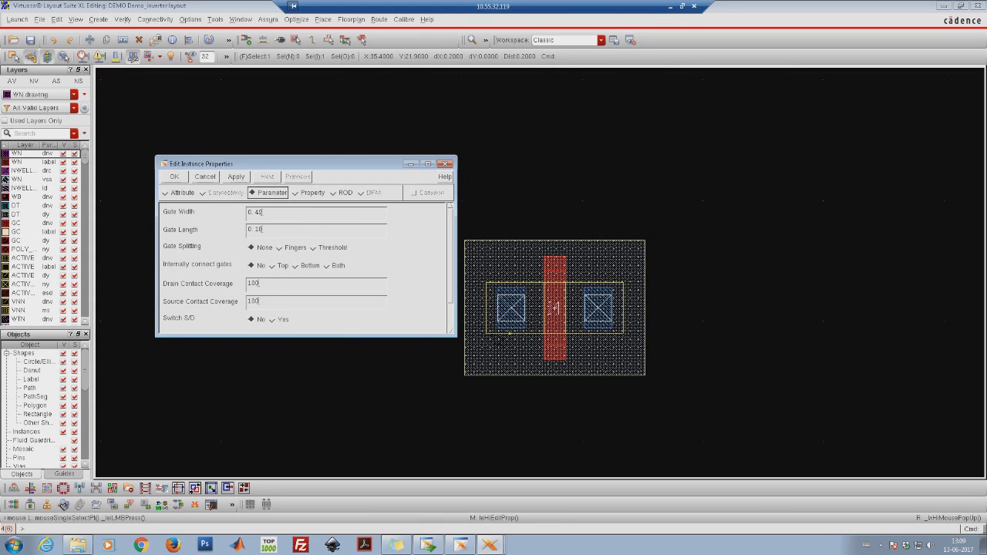
pyautogui.click(279, 216)
pyautogui.doubleClick(280, 216)
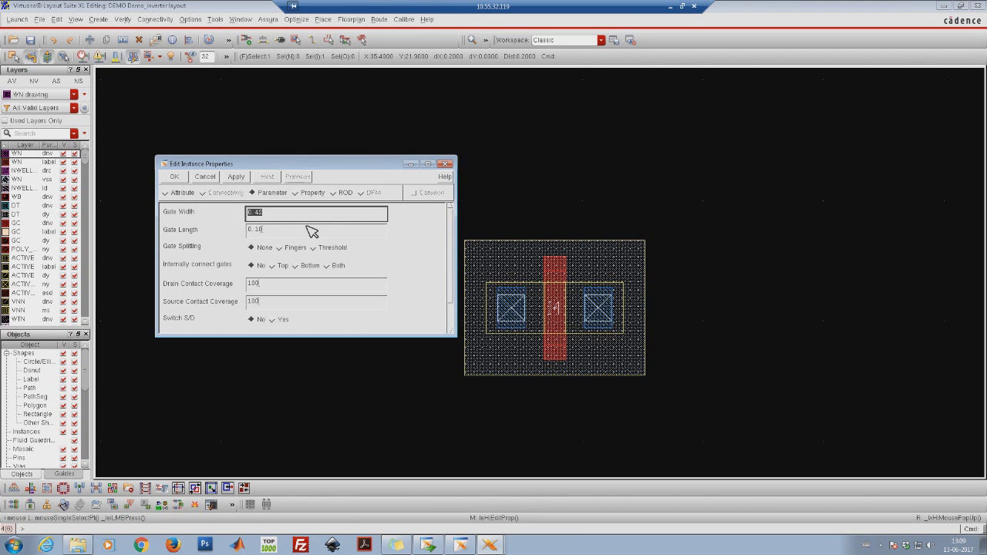
pyautogui.write('2')
pyautogui.click(298, 237)
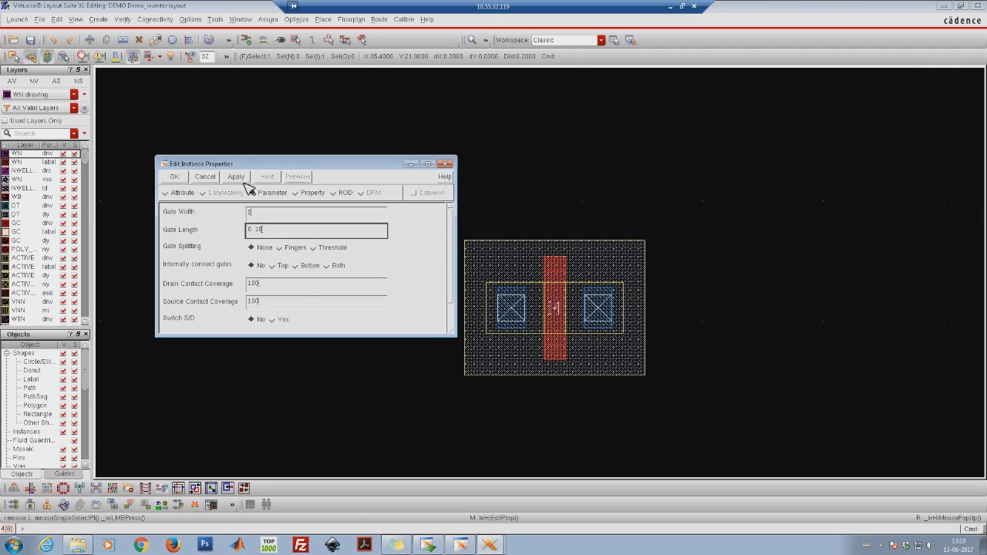
pyautogui.click(176, 178)
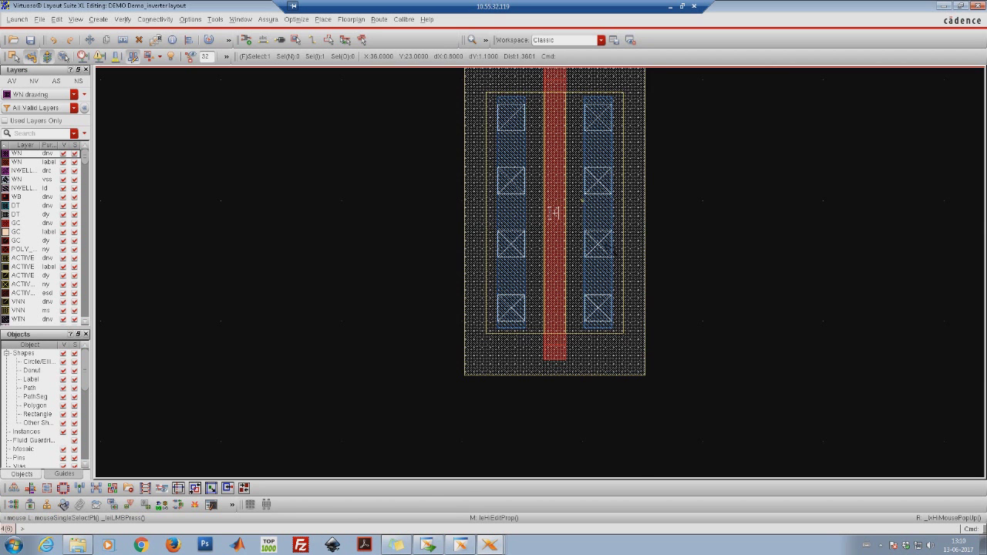
# Examine the widened NMOS instance as a whole and bring the free area above it into view
pyautogui.scroll(1, 595, 237)
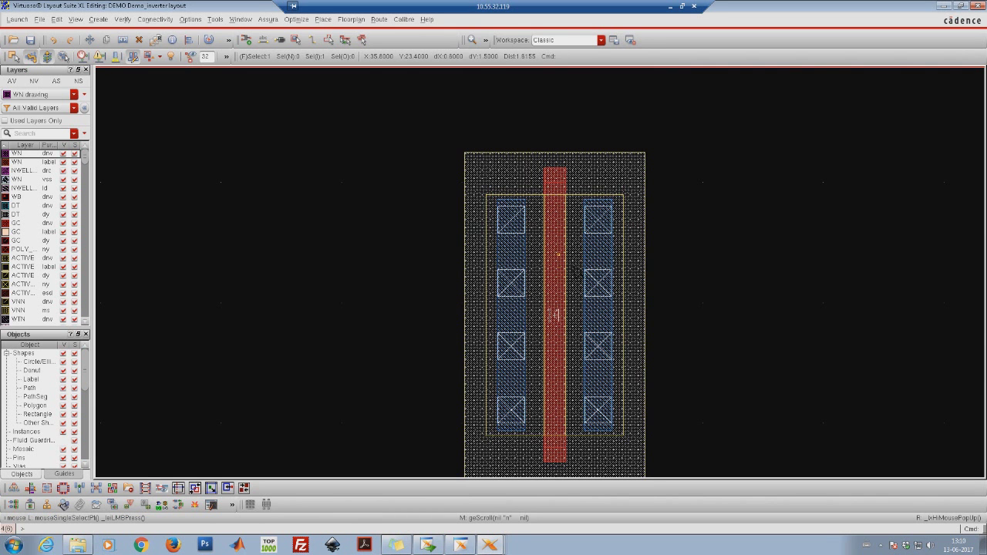
pyautogui.keyDown('ctrl'); pyautogui.scroll(1, 556, 315); pyautogui.keyUp('ctrl')
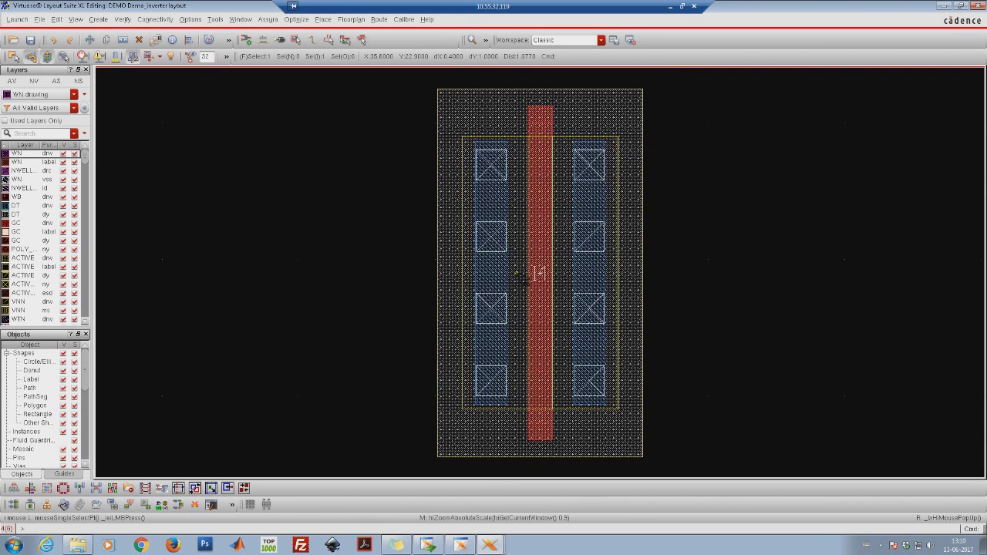
pyautogui.hotkey('shift', 'z')
pyautogui.hotkey('shift', 'z')
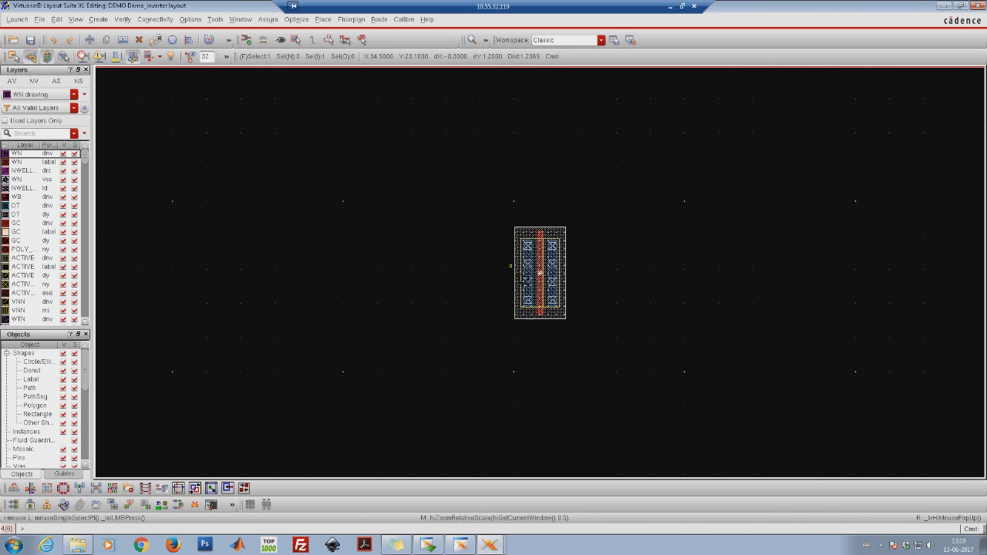
pyautogui.hotkey('shift', 'z')
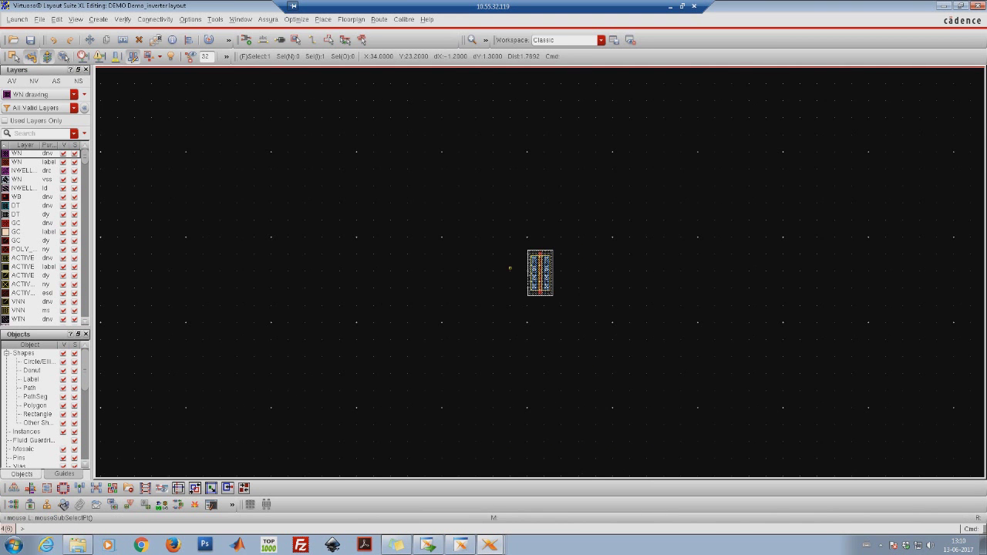
pyautogui.hotkey('ctrl', 'z')
pyautogui.hotkey('ctrl', 'z')
pyautogui.hotkey('shift', 'z')
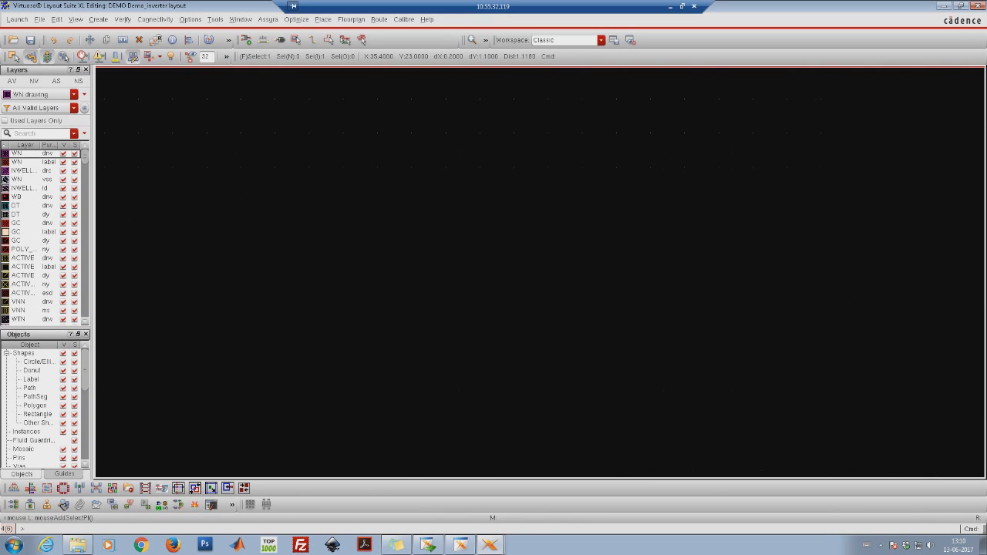
pyautogui.press('Up')
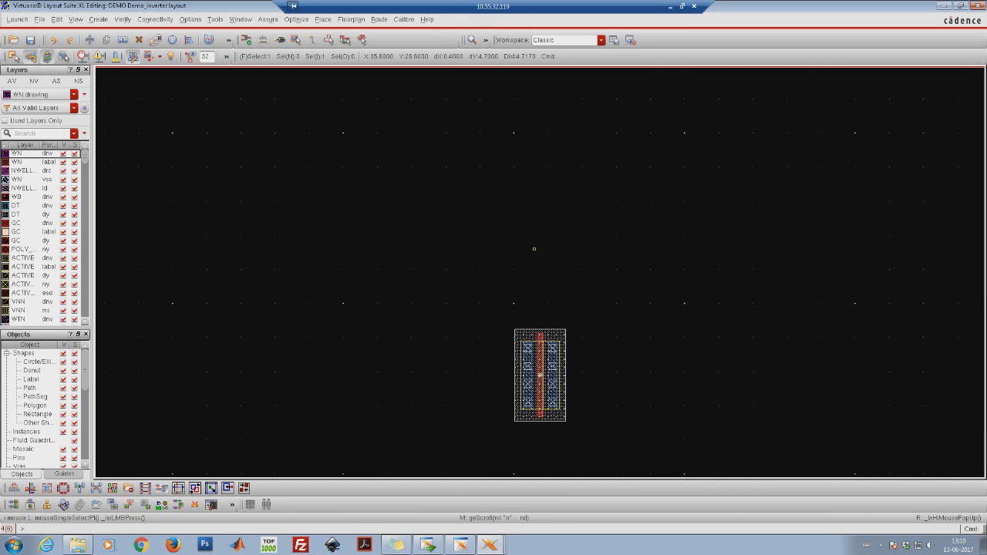
# Set the X and Y snap spacing to 0.01 in the display options and check cursor movement in the empty area above the NMOS
pyautogui.moveTo(489, 205); pyautogui.dragTo(581, 364, button='right')
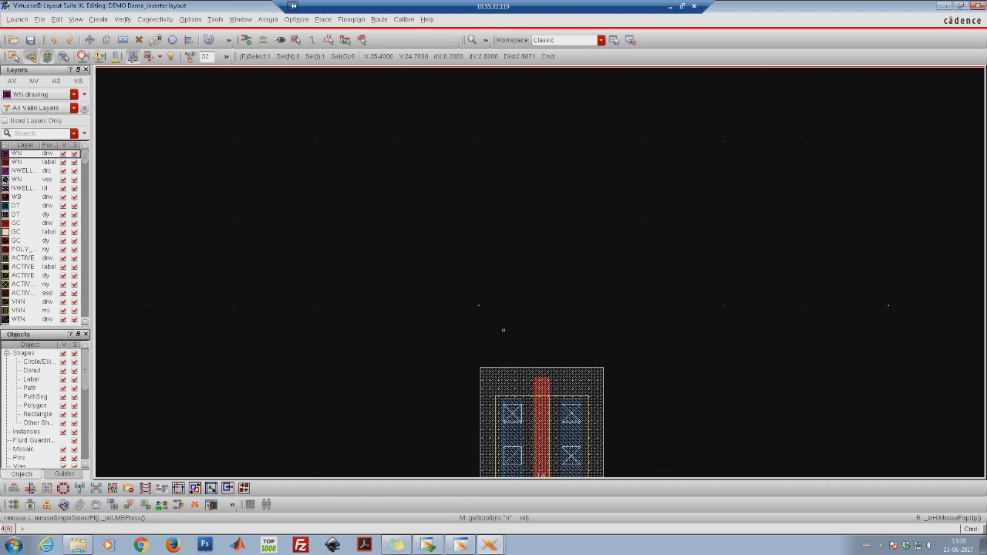
pyautogui.moveTo(445, 289); pyautogui.dragTo(587, 391, button='right')
pyautogui.moveTo(613, 252)
pyautogui.mouseDown(button='right')
pyautogui.moveTo(379, 185)
pyautogui.moveTo(317, 325)
pyautogui.mouseUp(button='right')
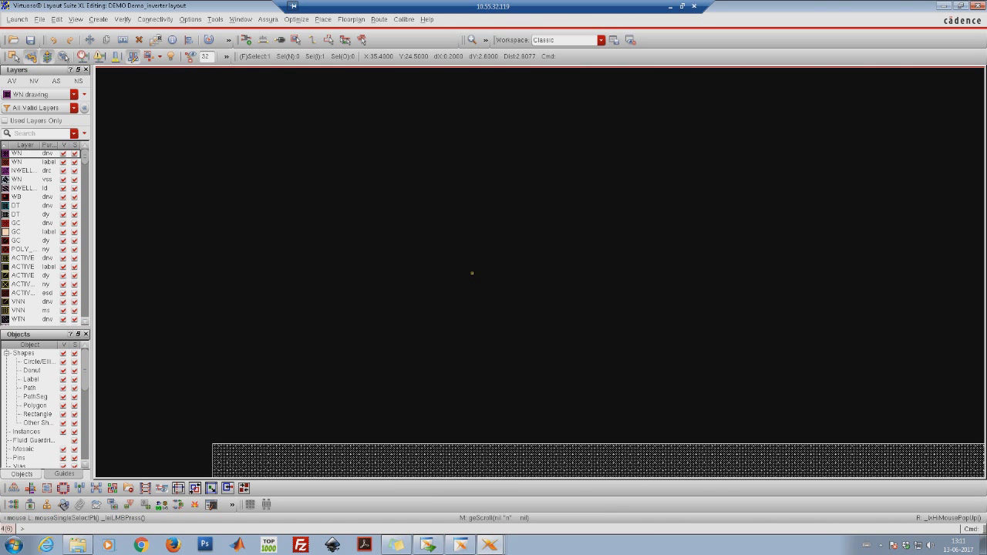
pyautogui.keyDown('ctrl'); pyautogui.scroll(-1, 472, 273); pyautogui.keyUp('ctrl')
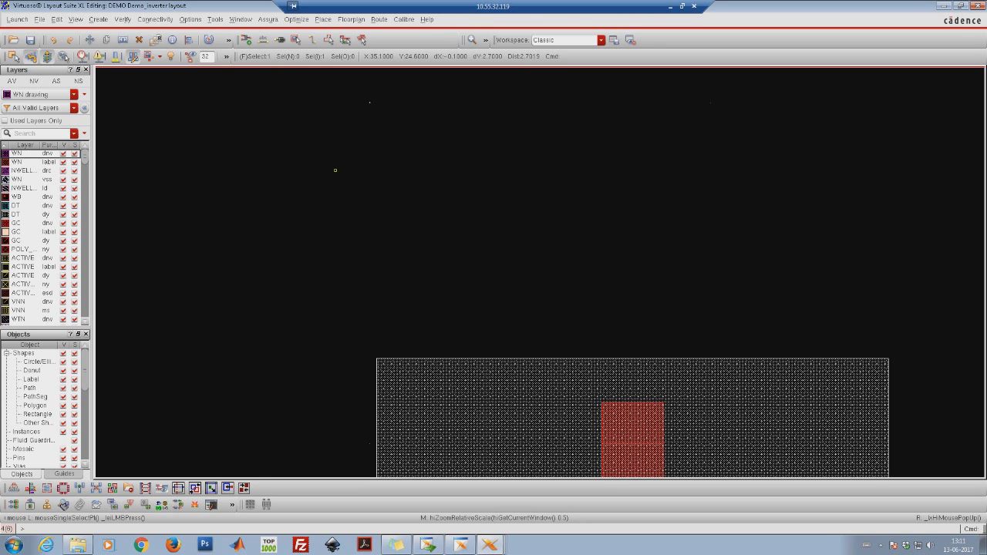
pyautogui.click(193, 20)
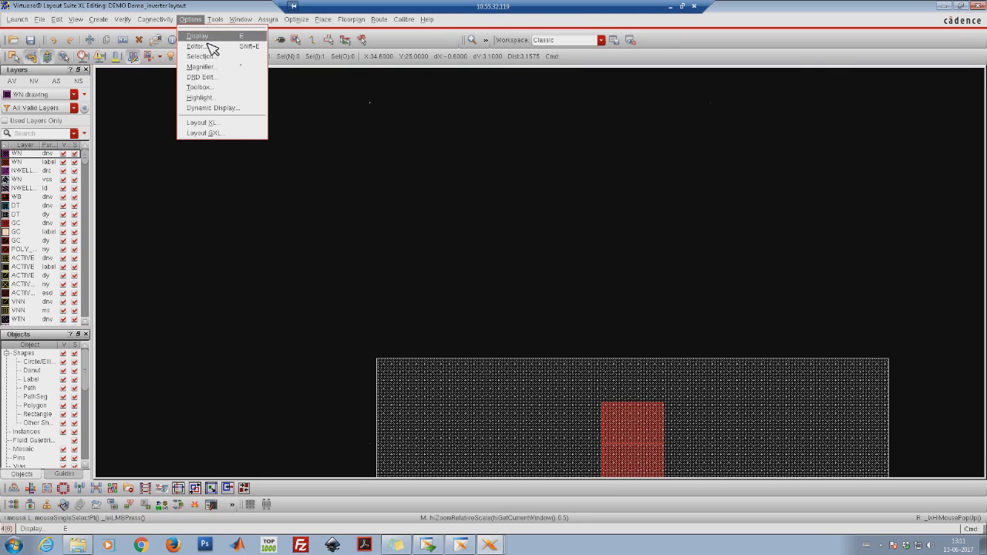
pyautogui.click(202, 36)
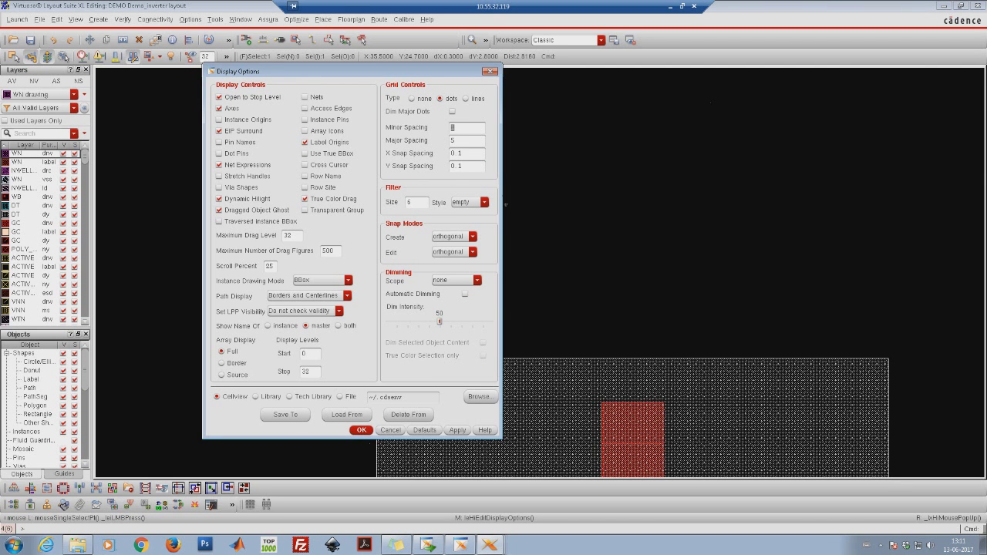
pyautogui.click(459, 154)
pyautogui.write('0')
pyautogui.click(461, 169)
pyautogui.write('0')
pyautogui.click(366, 432)
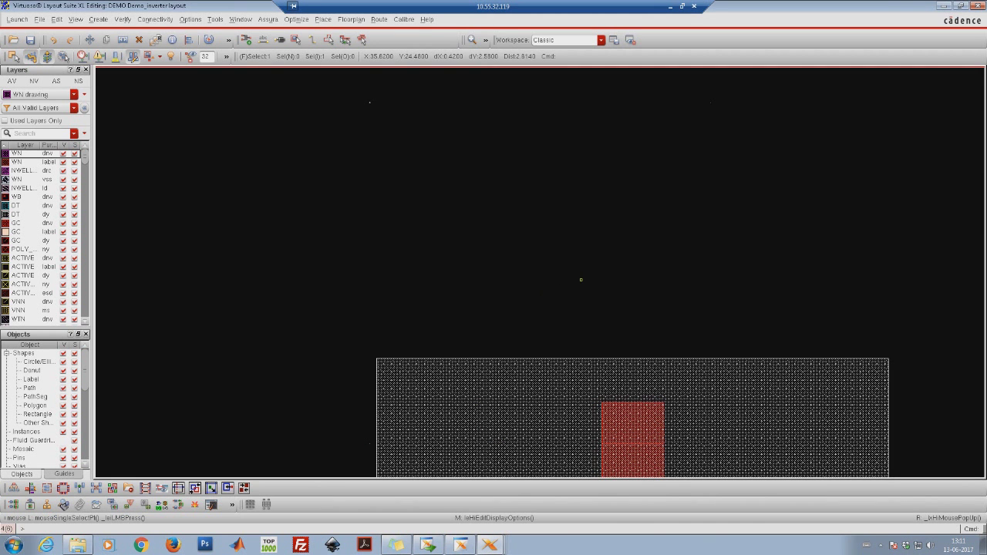
pyautogui.press('z')
pyautogui.click(578, 240)
pyautogui.click(643, 316)
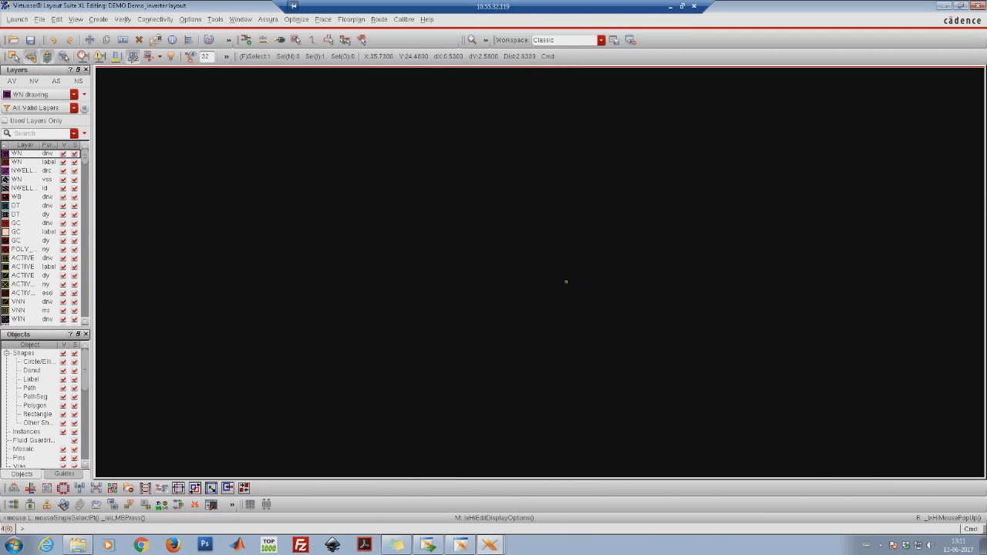
# Place a pmos_18 layout instance from the ts018_scl_prim library directly above the NMOS instance, leaving a gap between them
pyautogui.press('f')
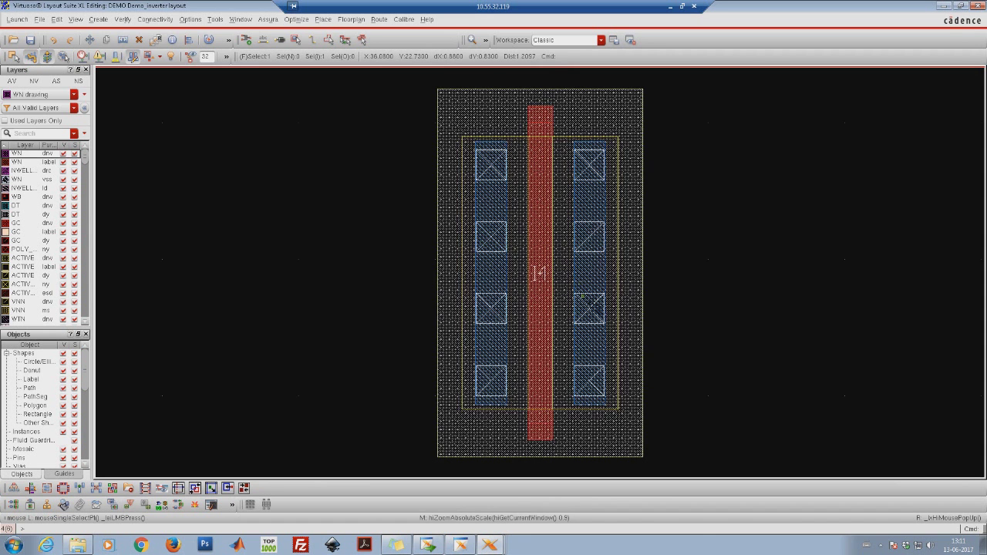
pyautogui.hotkey('shift', 'z')
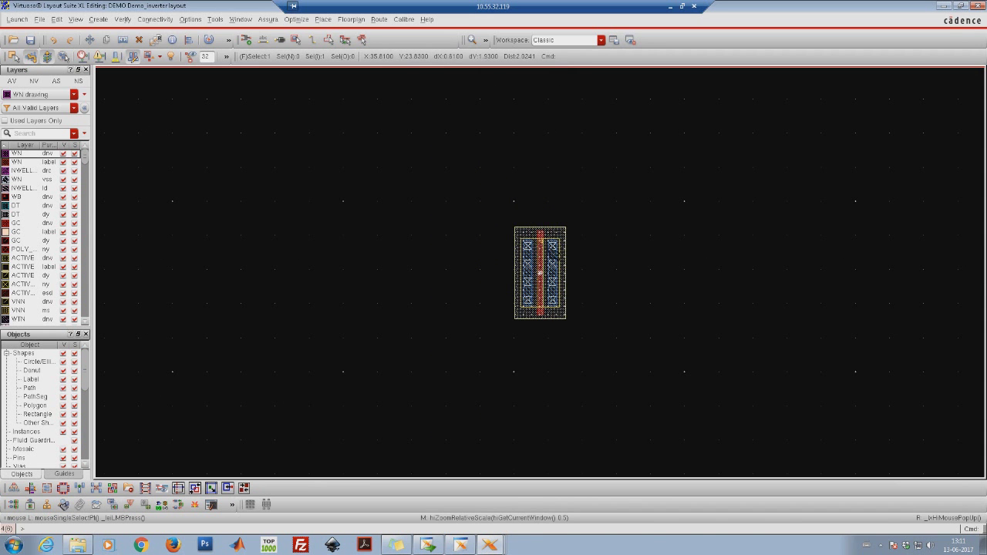
pyautogui.press('Up')
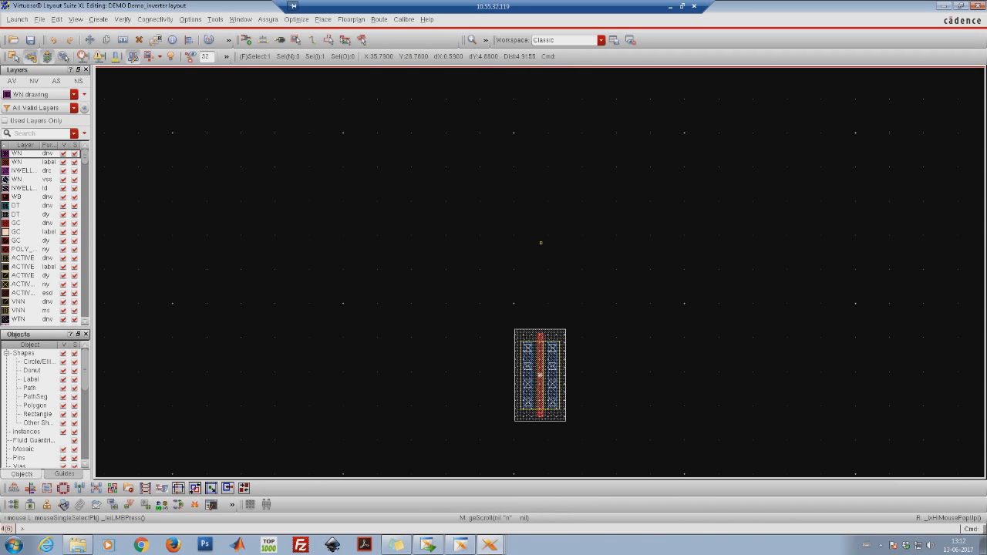
pyautogui.press('i')
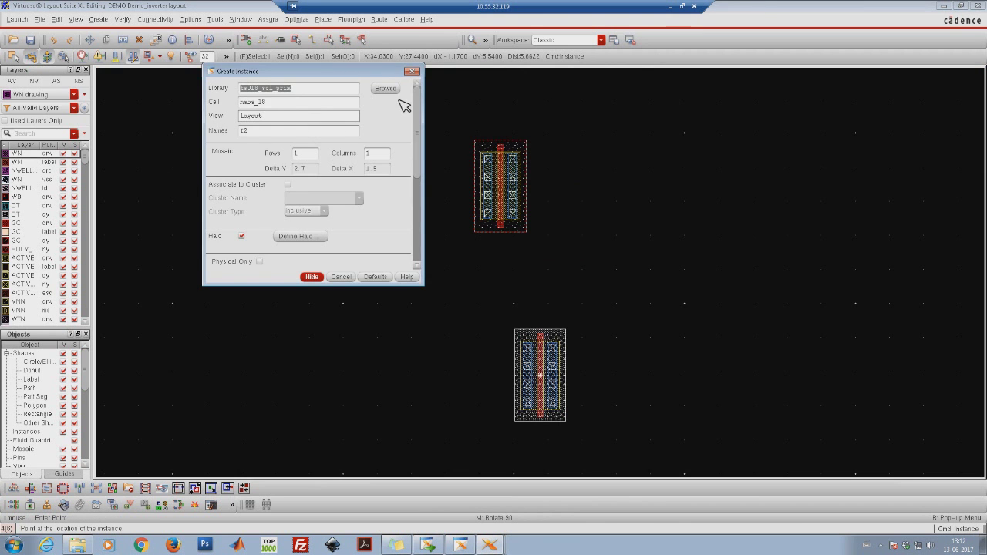
pyautogui.click(395, 92)
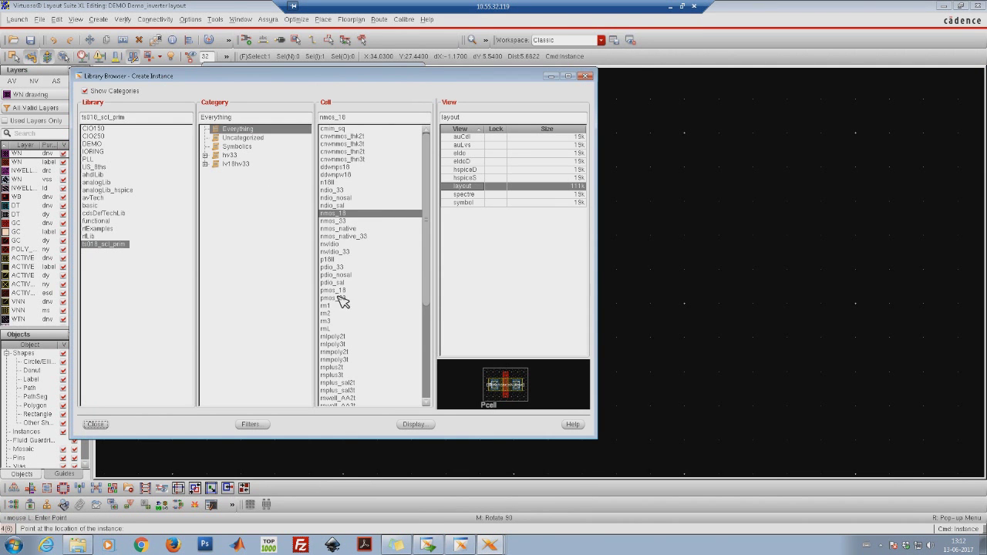
pyautogui.click(336, 292)
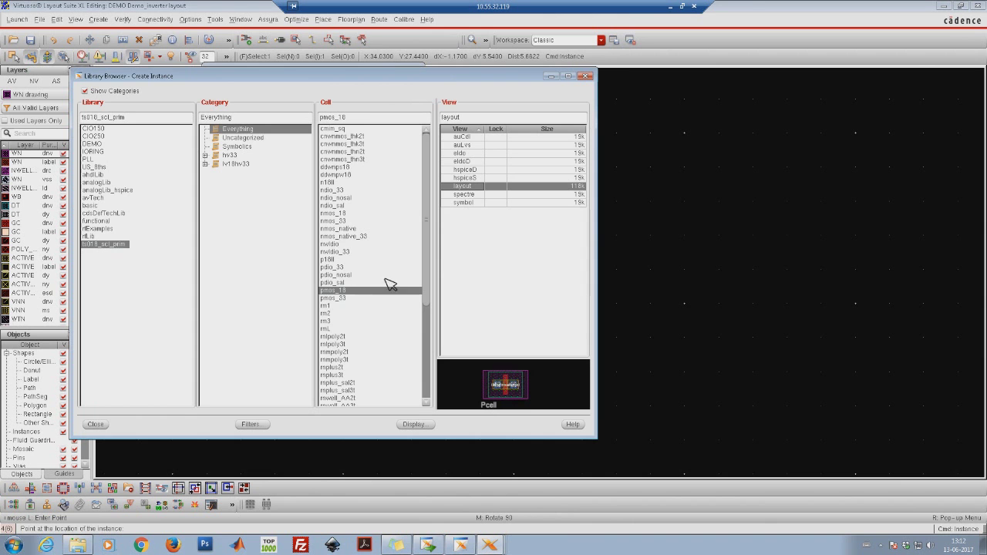
pyautogui.click(587, 75)
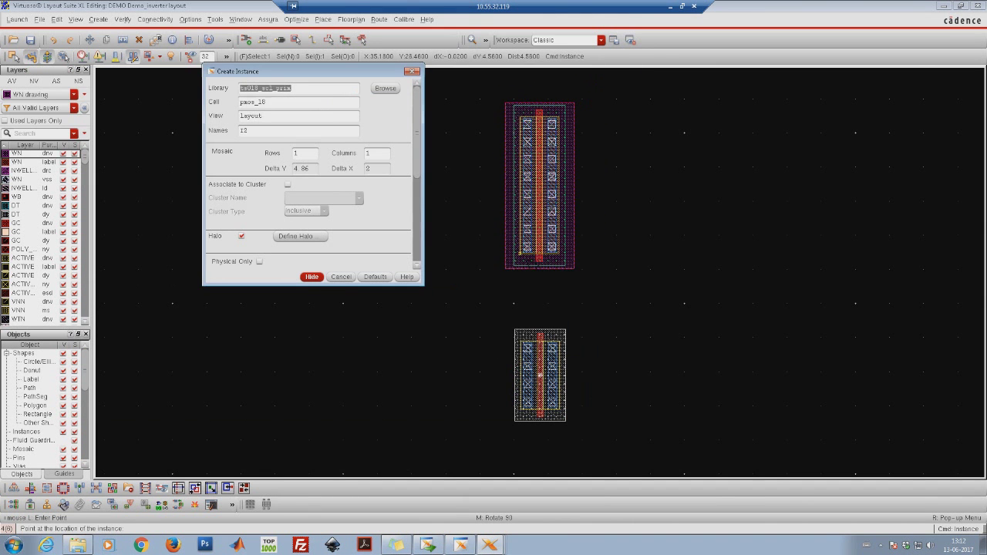
pyautogui.click(520, 252)
pyautogui.press('Escape')
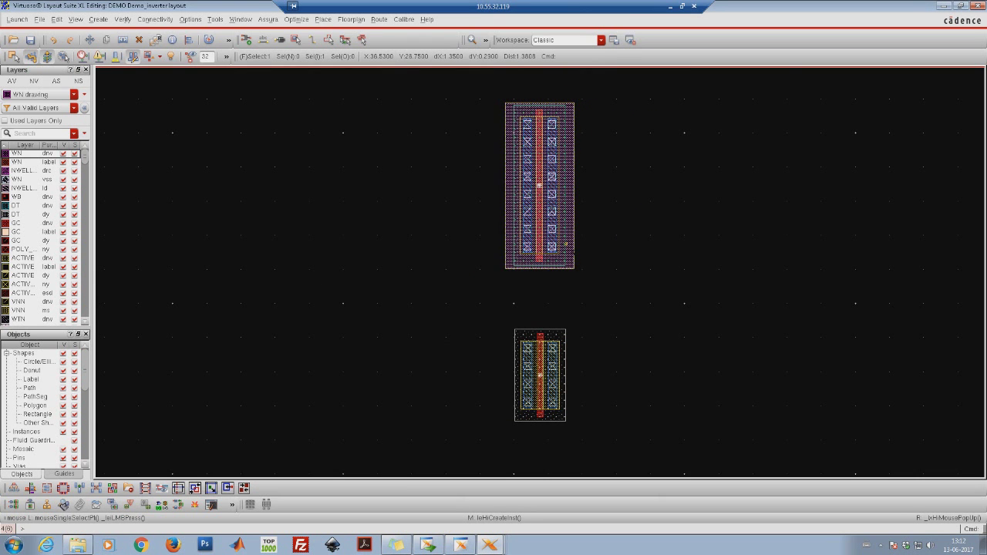
# Check the PMOS instance's gate width and length against the transistor sizes in the Demo_inverter schematic
pyautogui.press('q')
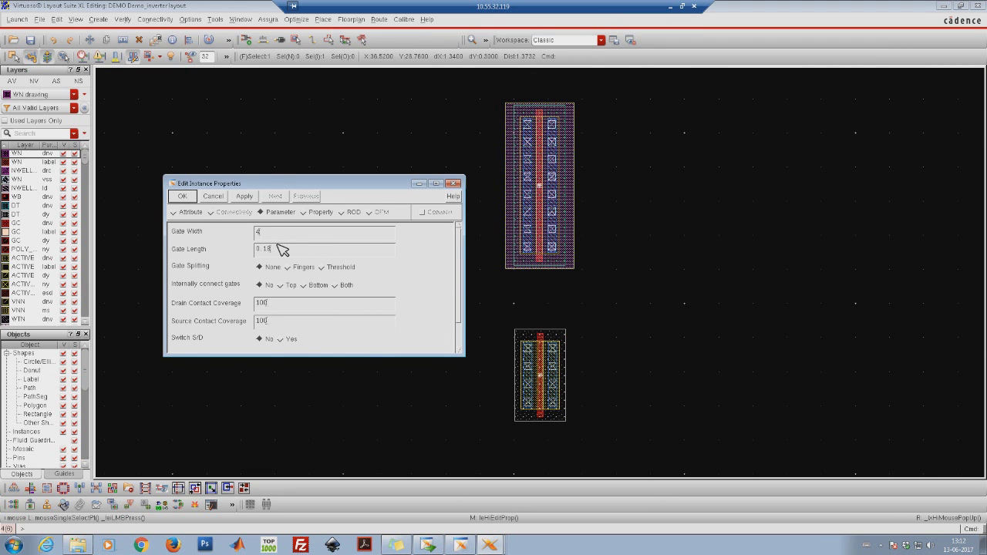
pyautogui.click(183, 196)
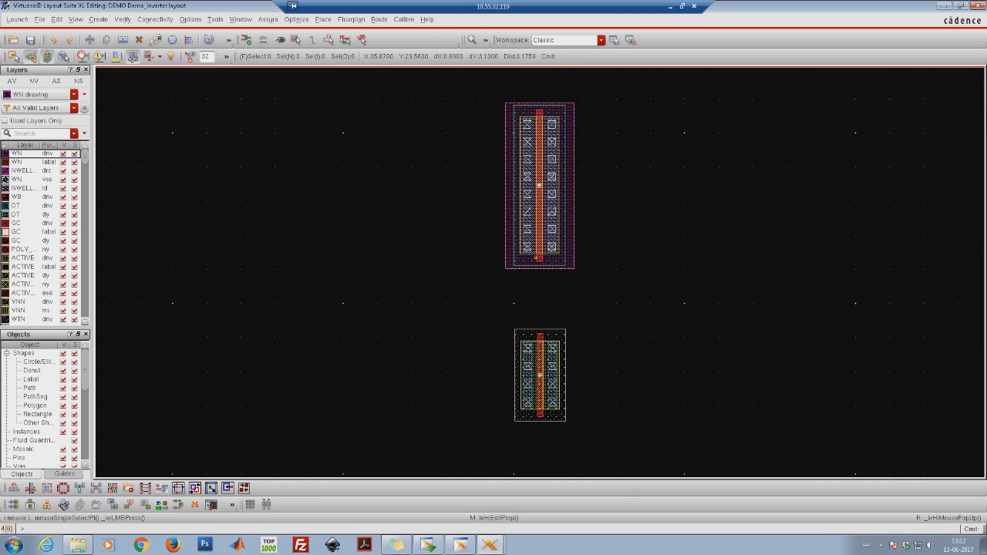
pyautogui.click(490, 545)
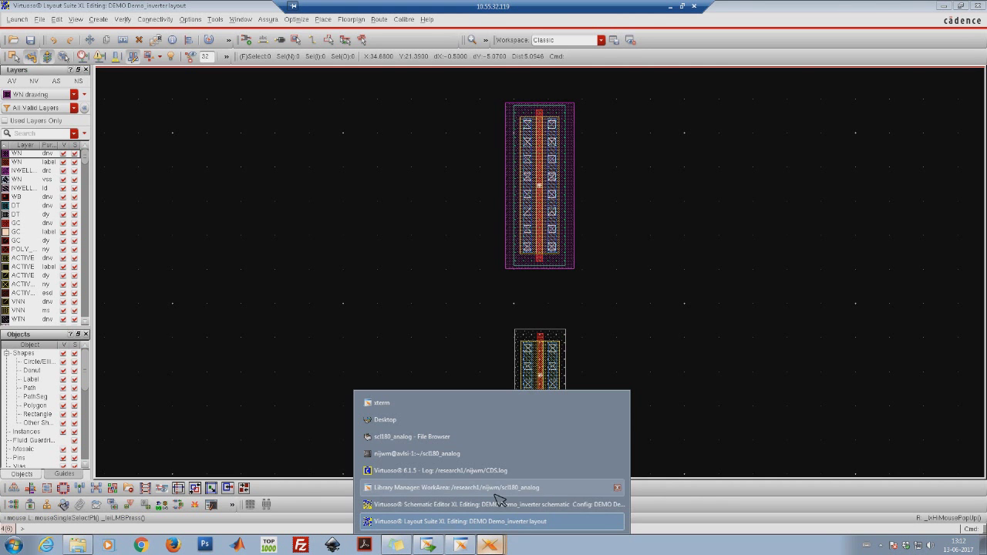
pyautogui.click(494, 505)
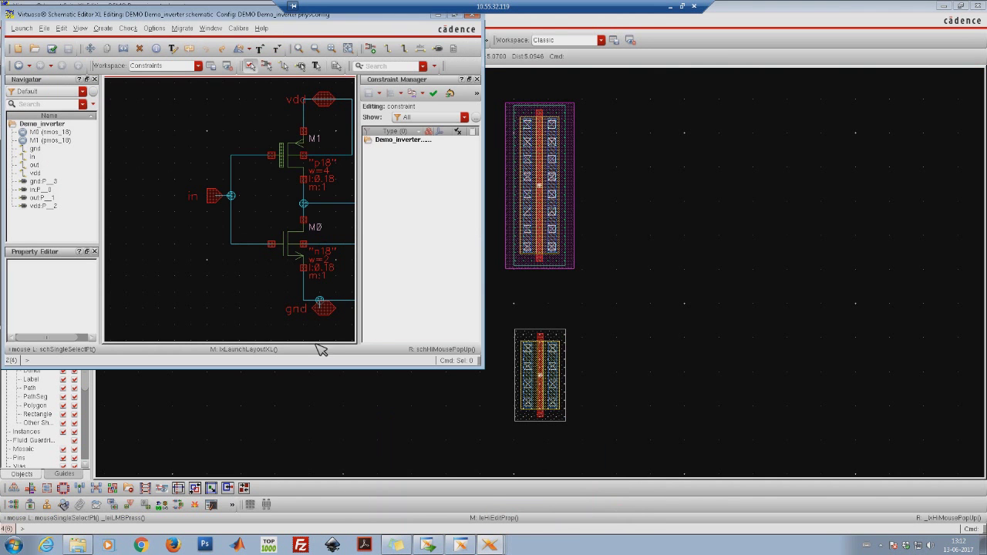
pyautogui.press('f')
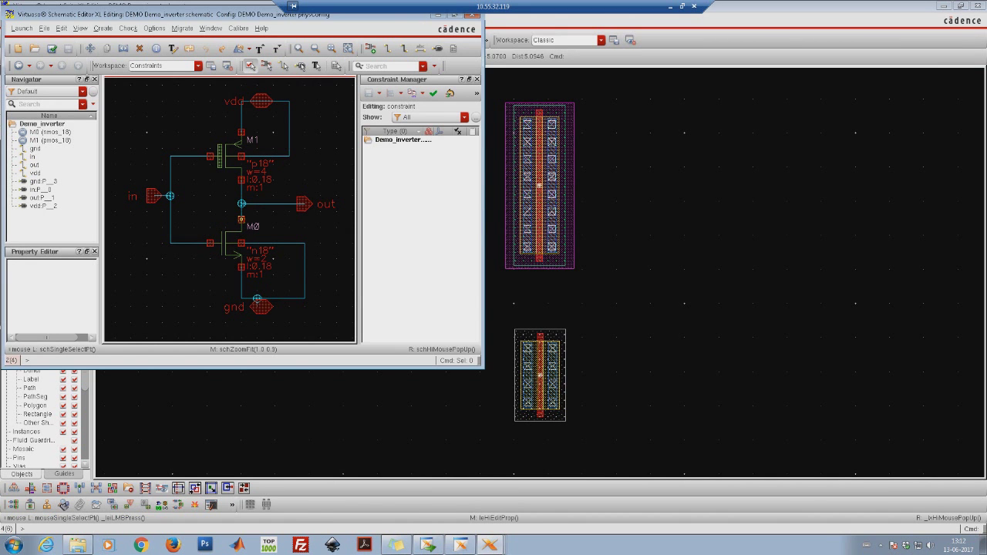
pyautogui.click(438, 14)
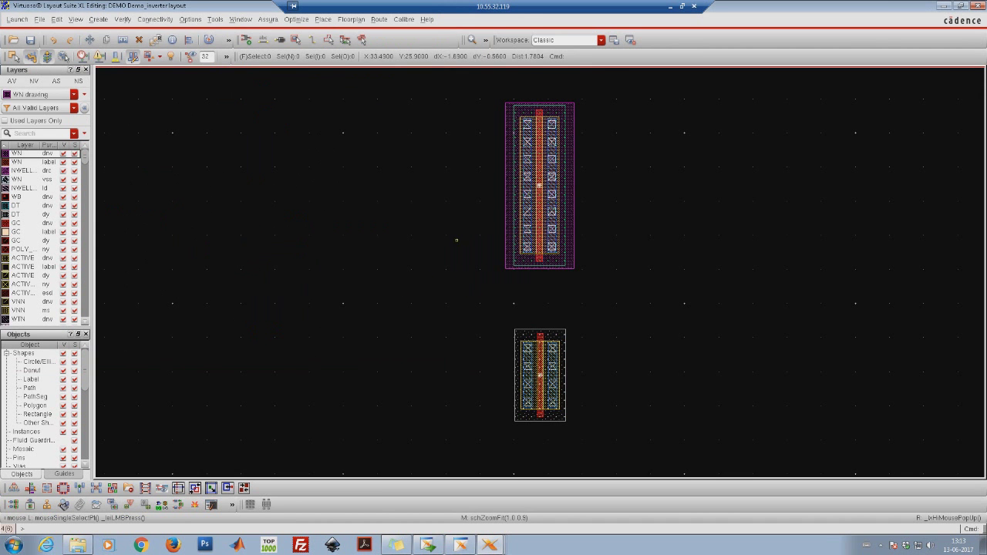
# Examine the gap between the two transistors and the NMOS instance's gate, active area and contacts at close range
pyautogui.moveTo(463, 216); pyautogui.dragTo(628, 373, button='right')
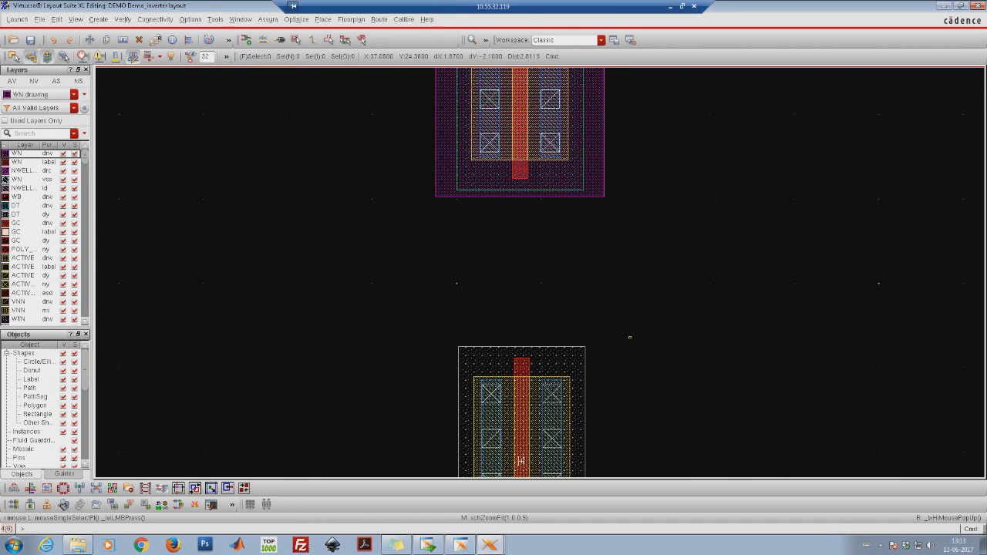
pyautogui.scroll(-2, 629, 337)
pyautogui.press('z')
pyautogui.click(421, 114)
pyautogui.click(633, 251)
pyautogui.scroll(-4, 562, 316)
pyautogui.scroll(2, 562, 317)
pyautogui.scroll(2, 562, 316)
pyautogui.keyDown('ctrl'); pyautogui.scroll(-1, 562, 316); pyautogui.keyUp('ctrl')
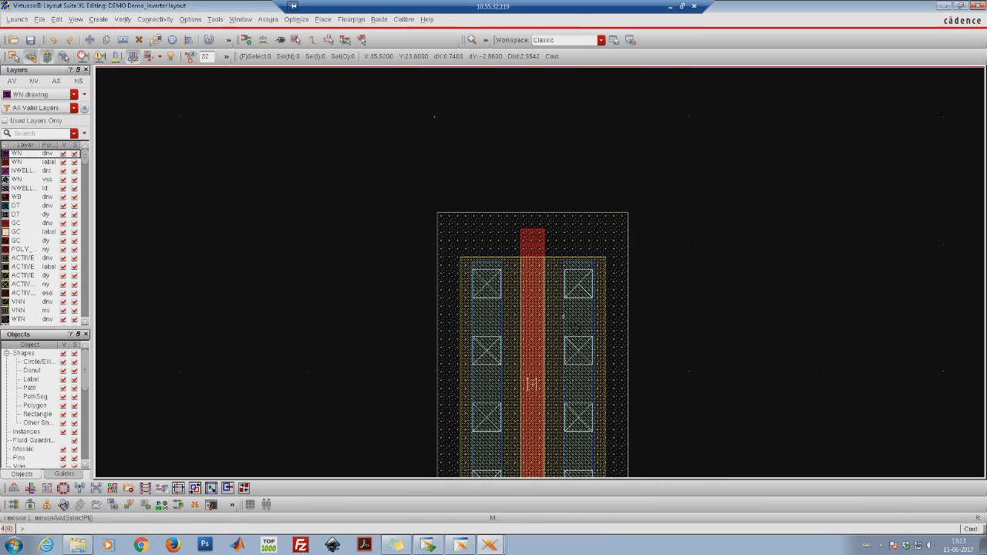
pyautogui.scroll(-1, 571, 275)
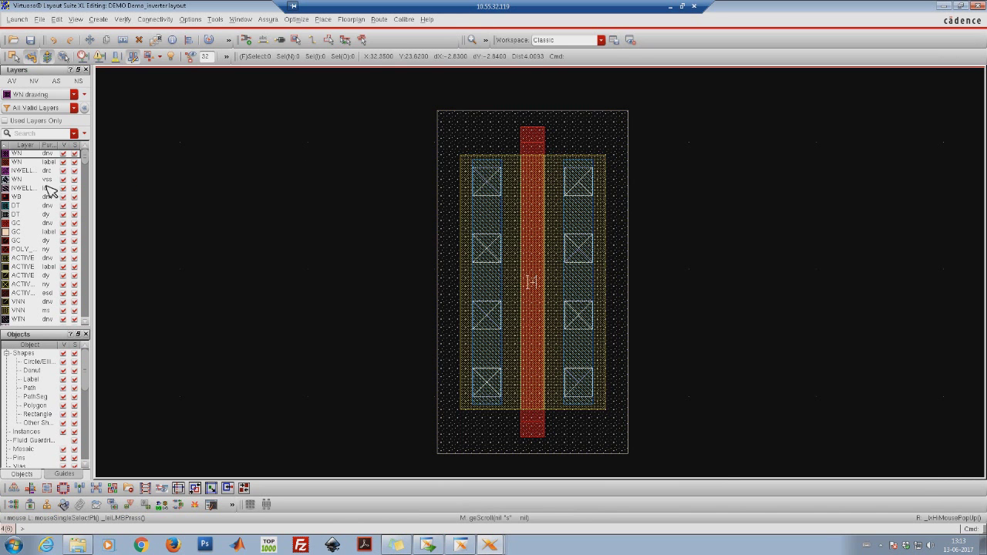
# Make GC drawing the active layer for the polysilicon gates
pyautogui.click(31, 224)
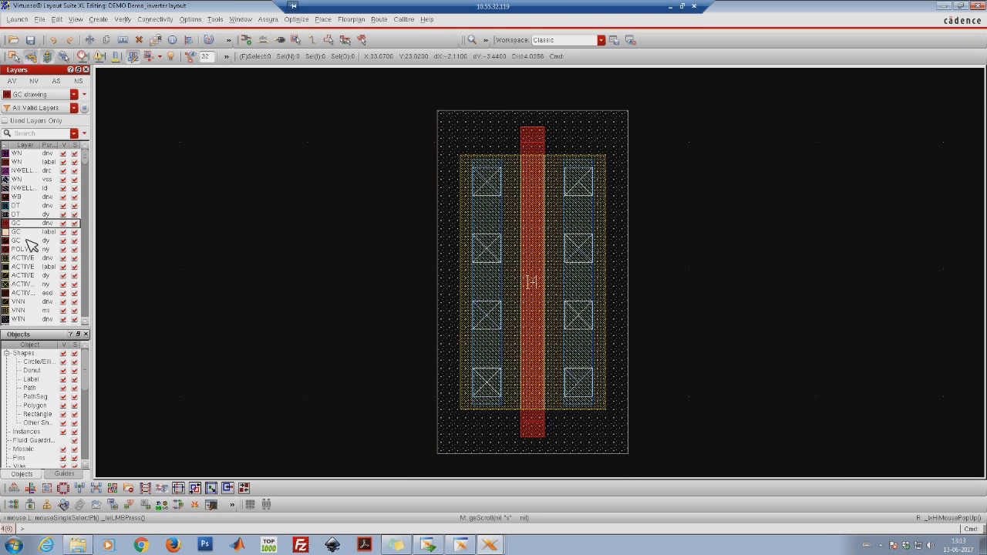
pyautogui.click(28, 163)
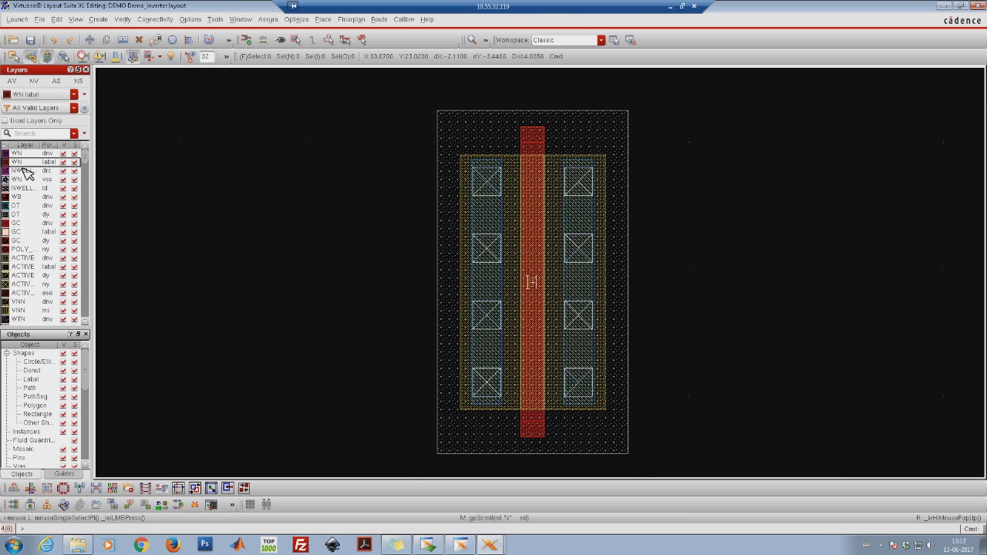
pyautogui.click(23, 225)
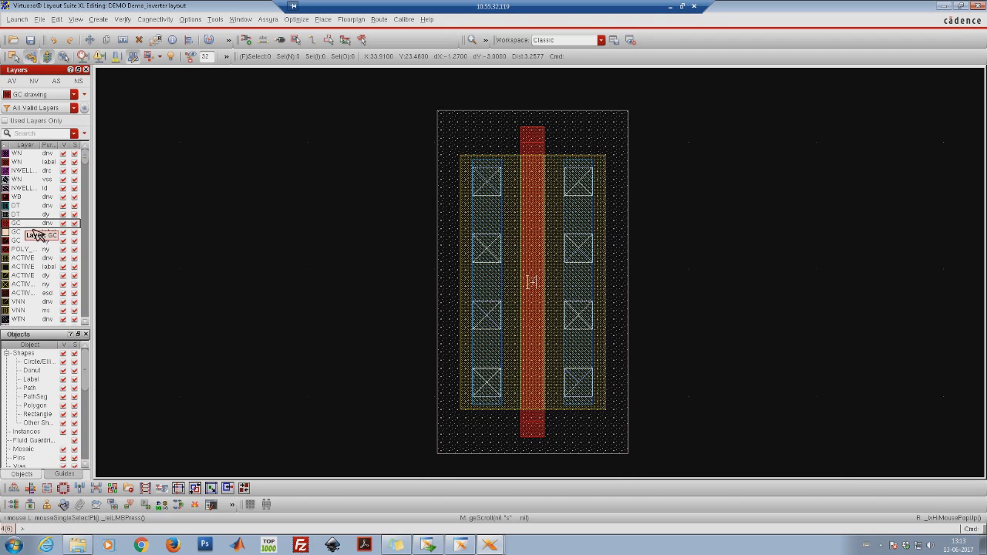
# Display only the GC drawing layer to view both transistors' gates, and make all layers visible again
pyautogui.click(34, 82)
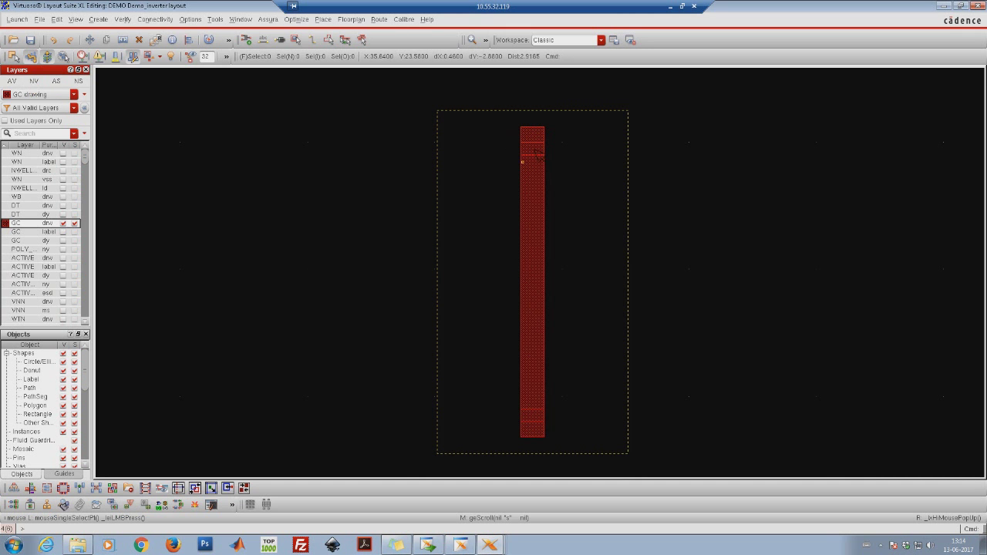
pyautogui.keyDown('ctrl'); pyautogui.scroll(-1, 539, 335); pyautogui.keyUp('ctrl')
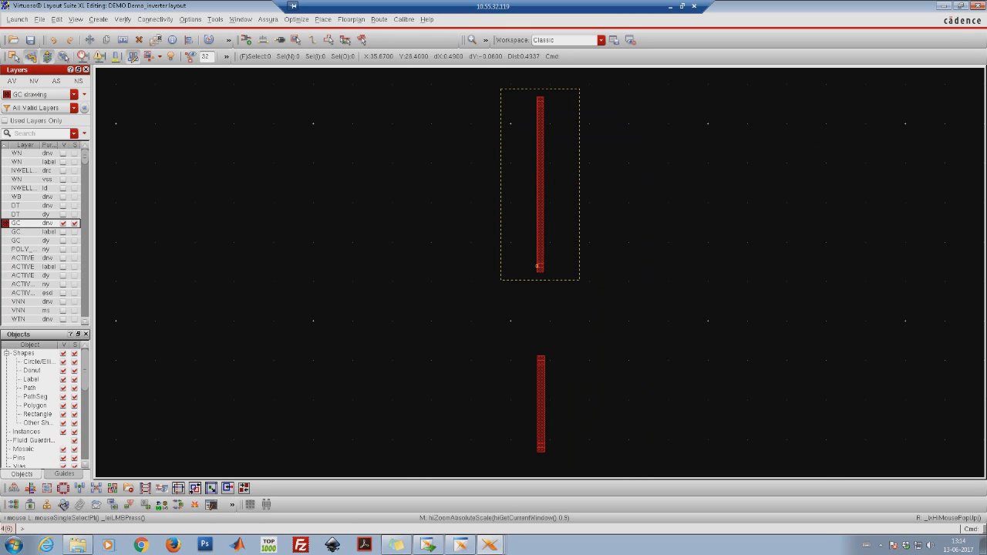
pyautogui.click(15, 82)
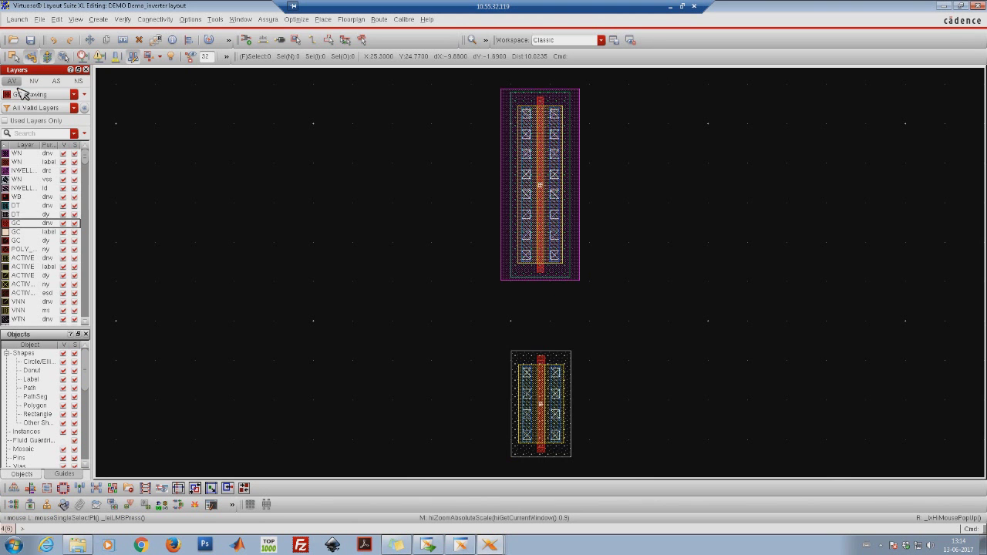
# Examine the lower end of the PMOS gate and the upper gate end and contacts of the NMOS up close
pyautogui.moveTo(474, 214); pyautogui.dragTo(591, 335, button='right')
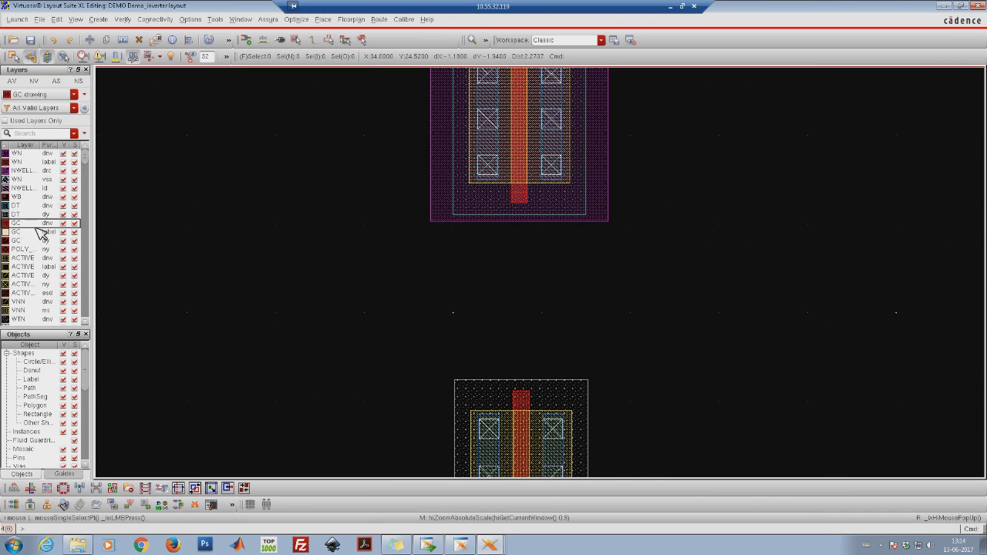
pyautogui.moveTo(459, 148); pyautogui.dragTo(605, 287, button='right')
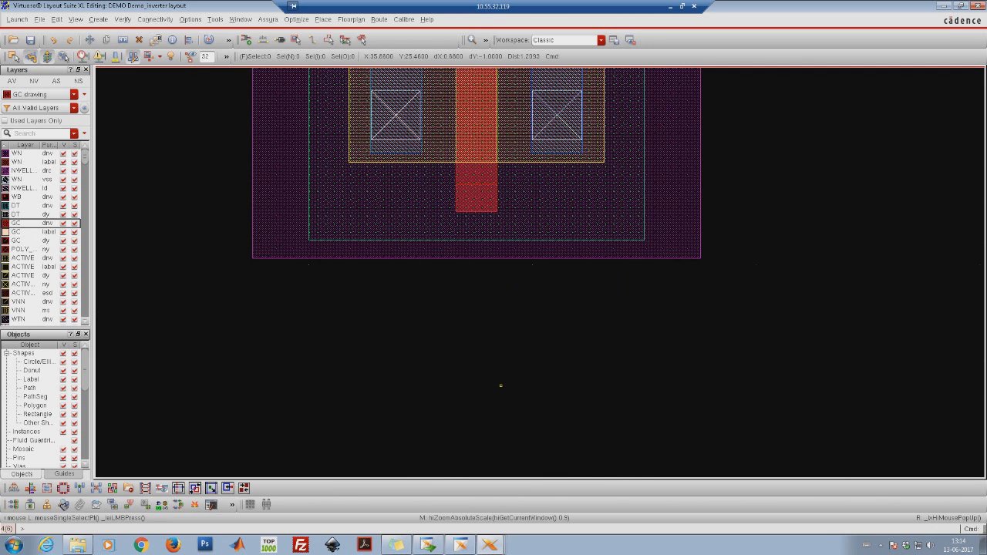
pyautogui.press('f')
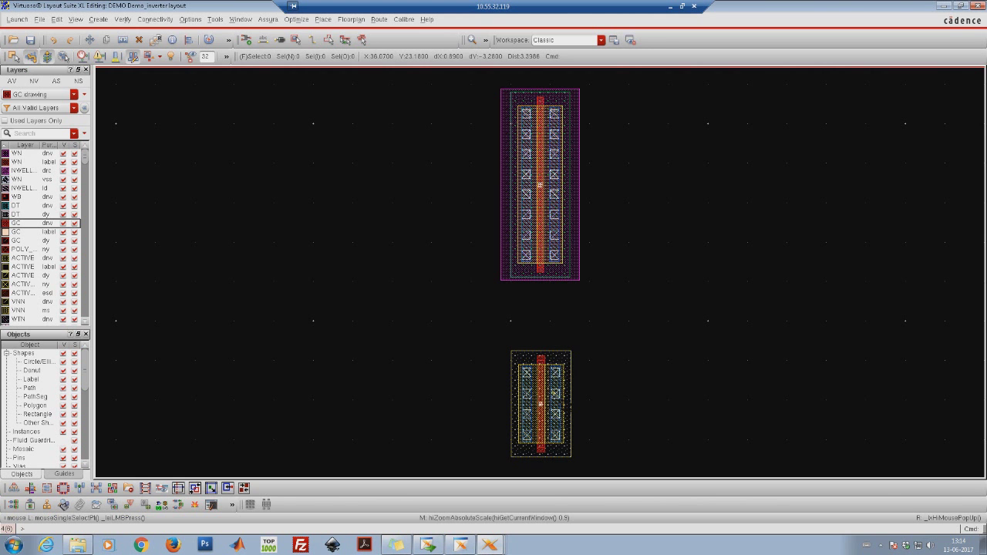
pyautogui.scroll(-1, 551, 390)
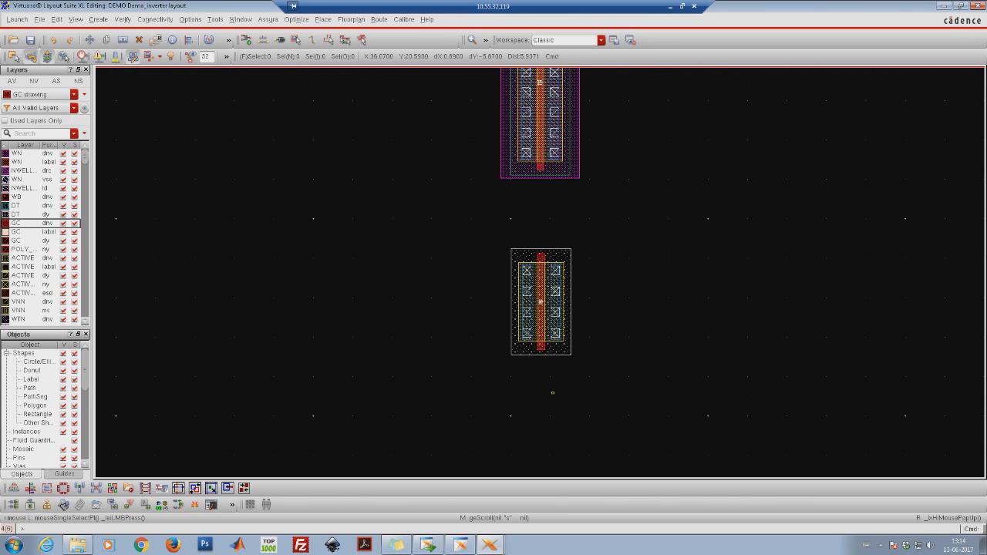
pyautogui.moveTo(470, 227); pyautogui.dragTo(639, 327, button='right')
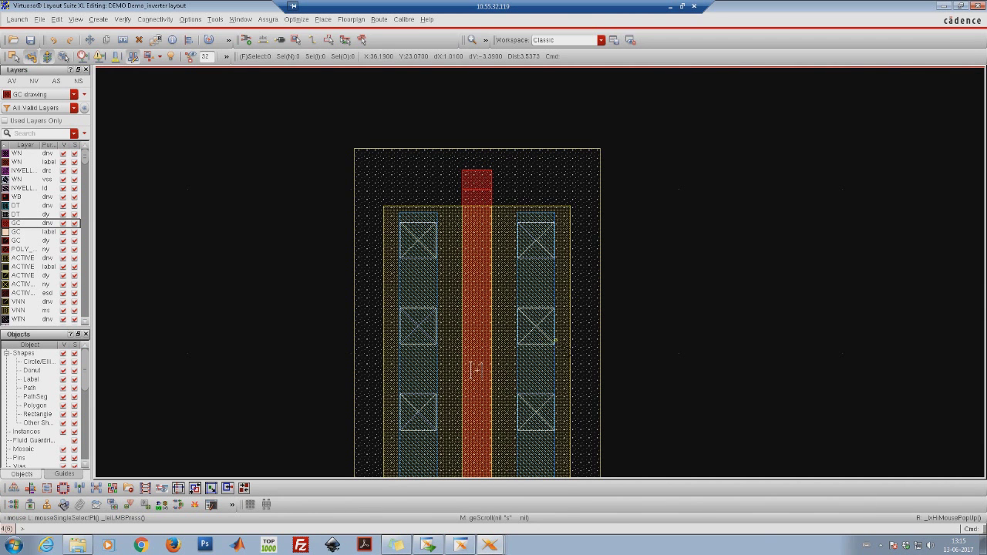
# Examine the NMOS instance's gate, contacts and active area at its lower and upper ends up close
pyautogui.moveTo(472, 370); pyautogui.dragTo(472, 165, button='middle')
pyautogui.moveTo(503, 254); pyautogui.dragTo(568, 333, button='right')
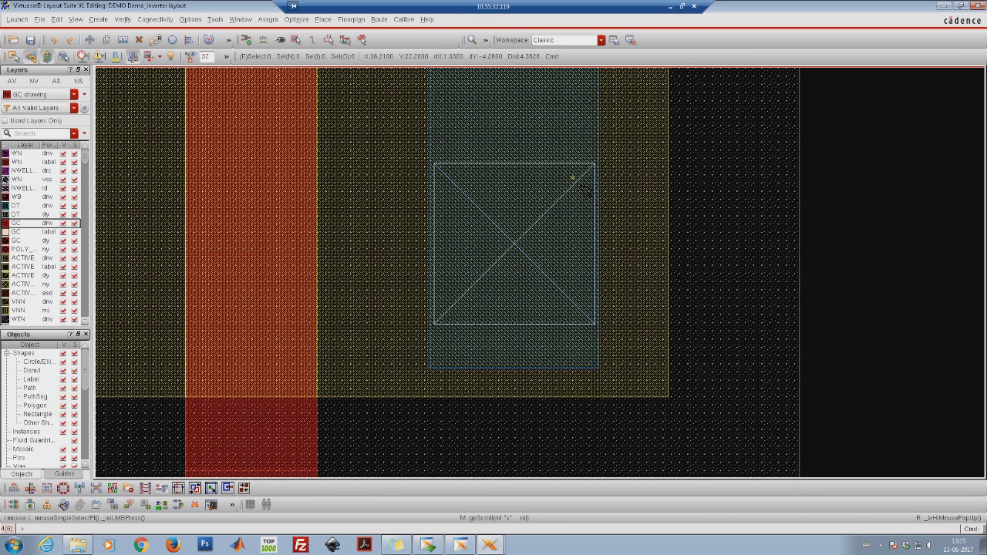
pyautogui.keyDown('ctrl'); pyautogui.scroll(-4, 588, 193); pyautogui.keyUp('ctrl')
pyautogui.keyDown('ctrl'); pyautogui.scroll(2, 428, 176); pyautogui.keyUp('ctrl')
pyautogui.scroll(2, 463, 221)
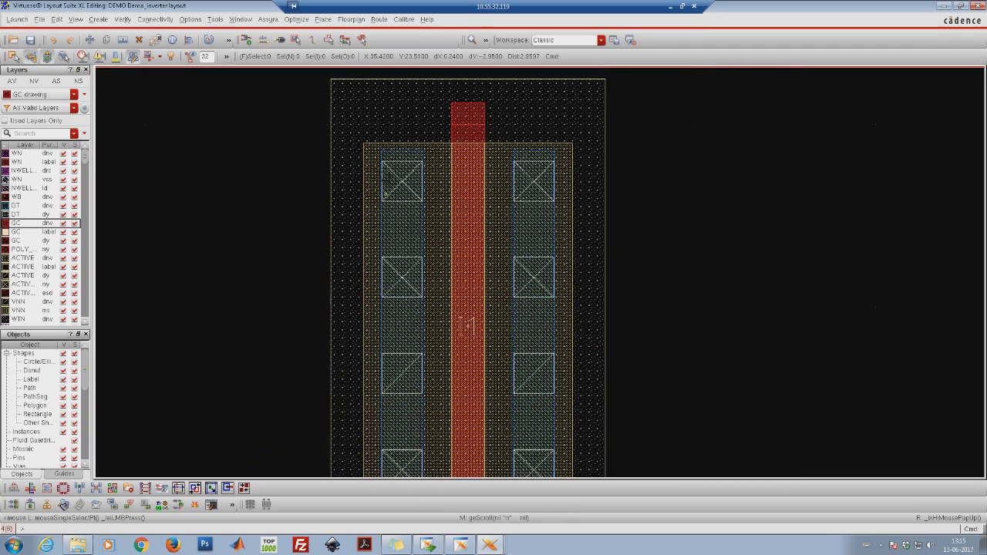
pyautogui.keyDown('ctrl'); pyautogui.scroll(3, 455, 232); pyautogui.keyUp('ctrl')
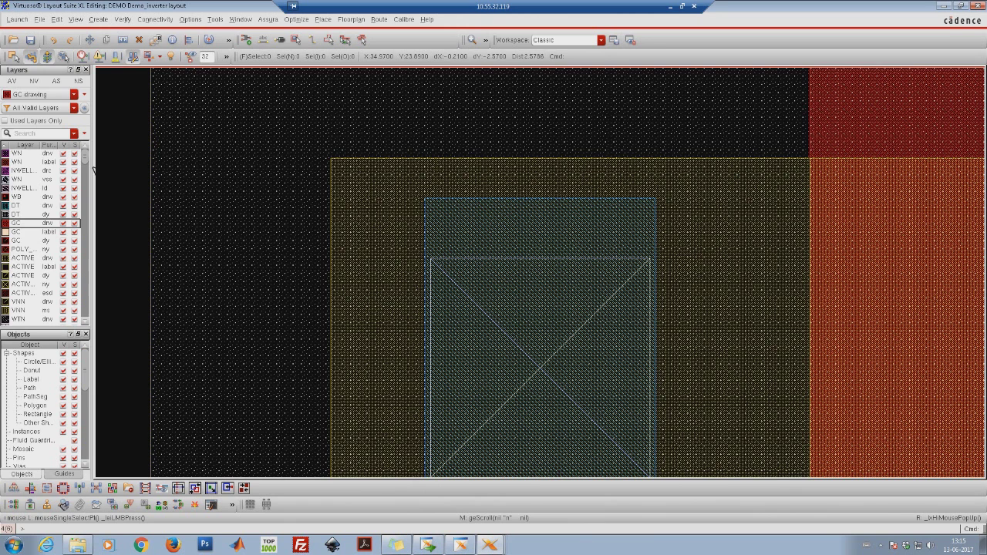
# Display only the M1 drawing layer to view the NMOS metal strips, and make all layers visible again
pyautogui.moveTo(92, 169); pyautogui.dragTo(93, 185)
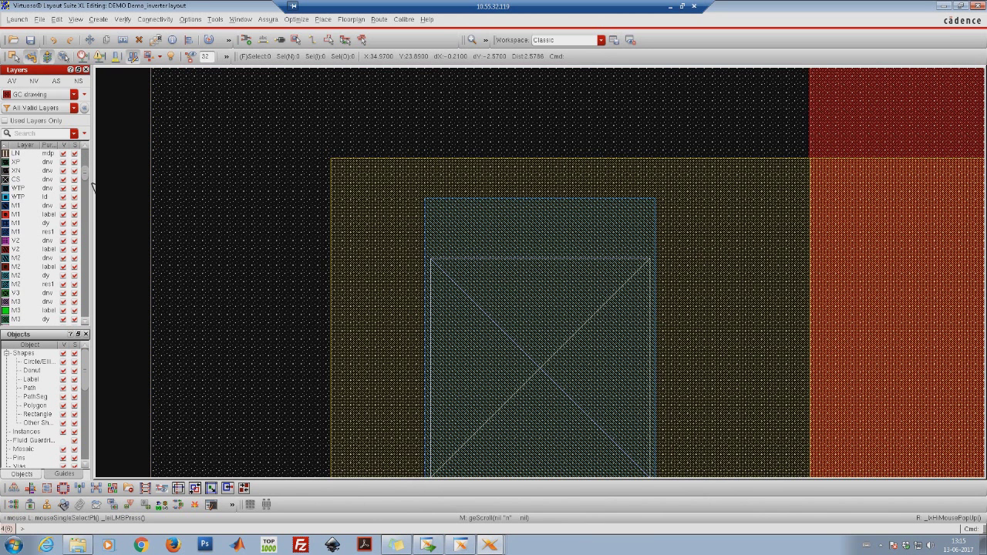
pyautogui.click(25, 210)
pyautogui.click(34, 81)
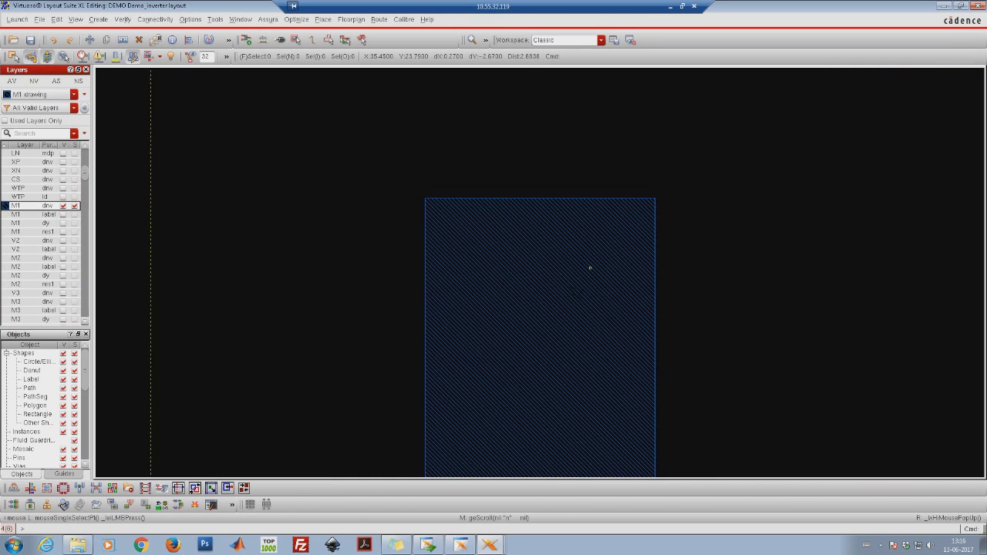
pyautogui.keyDown('ctrl'); pyautogui.scroll(-2, 550, 278); pyautogui.keyUp('ctrl')
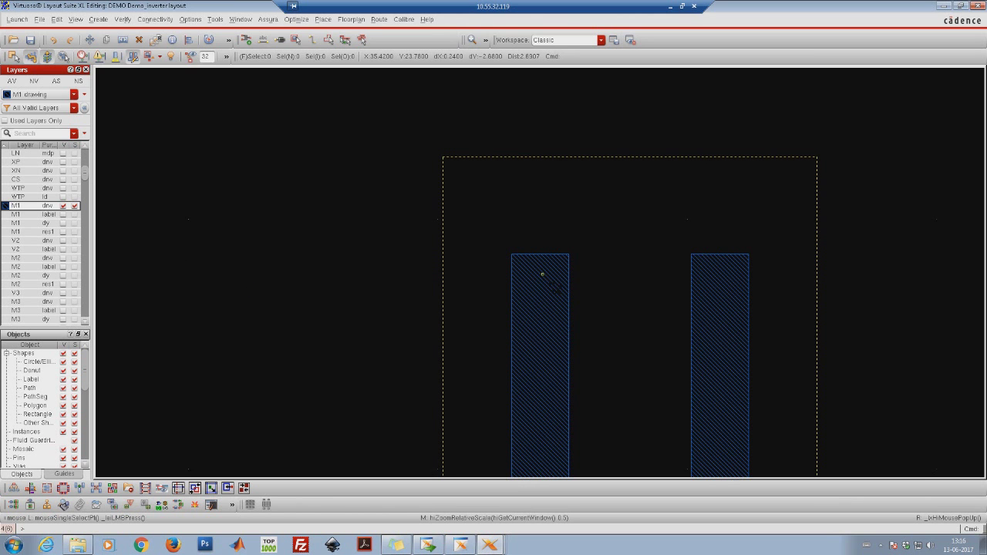
pyautogui.click(12, 81)
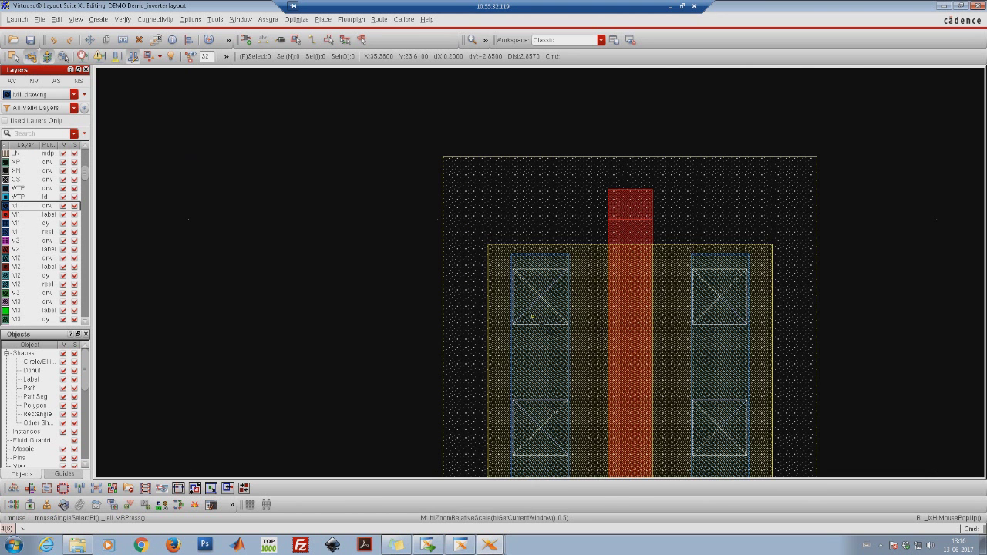
# Make GC drawing the active layer and bring the lower end of the PMOS gate into close view
pyautogui.hotkey('shift', 'z')
pyautogui.hotkey('shift', 'z')
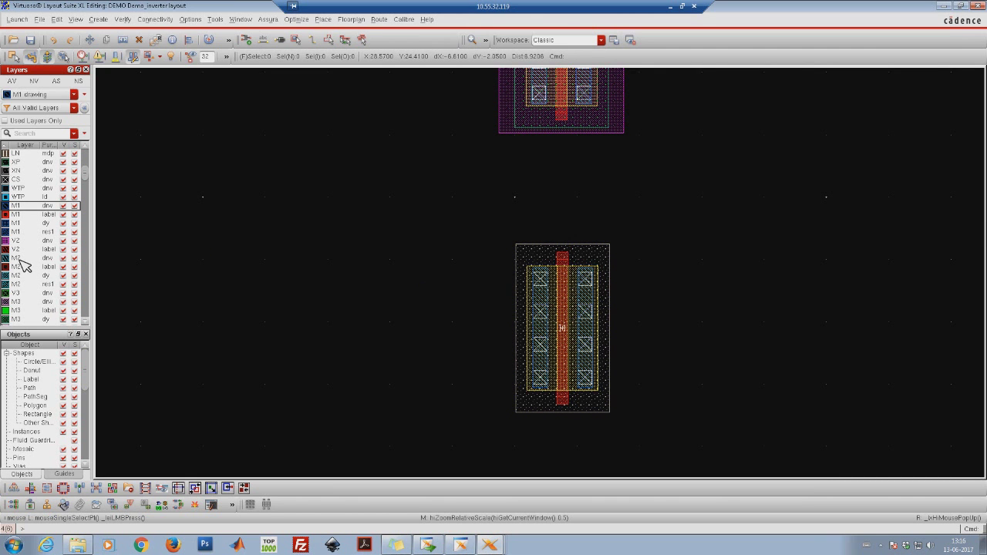
pyautogui.moveTo(91, 186); pyautogui.dragTo(92, 163)
pyautogui.click(29, 224)
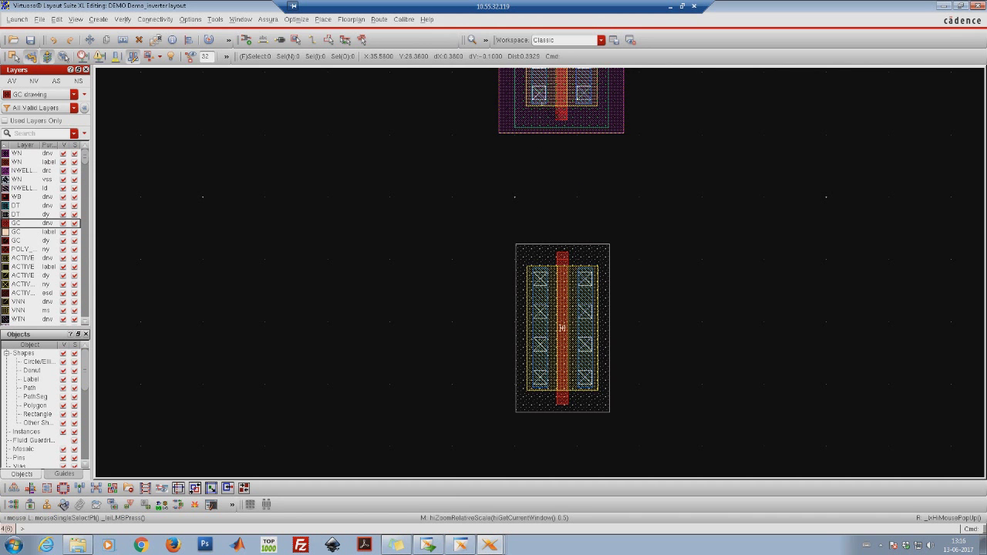
pyautogui.moveTo(532, 91); pyautogui.dragTo(603, 181, button='right')
pyautogui.moveTo(412, 146); pyautogui.dragTo(605, 280, button='right')
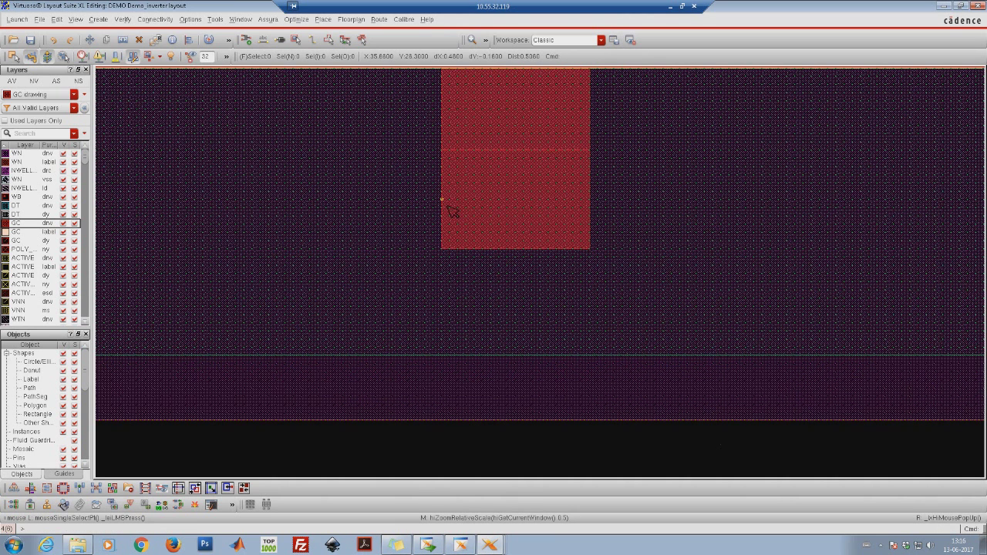
pyautogui.moveTo(393, 144); pyautogui.dragTo(590, 281, button='right')
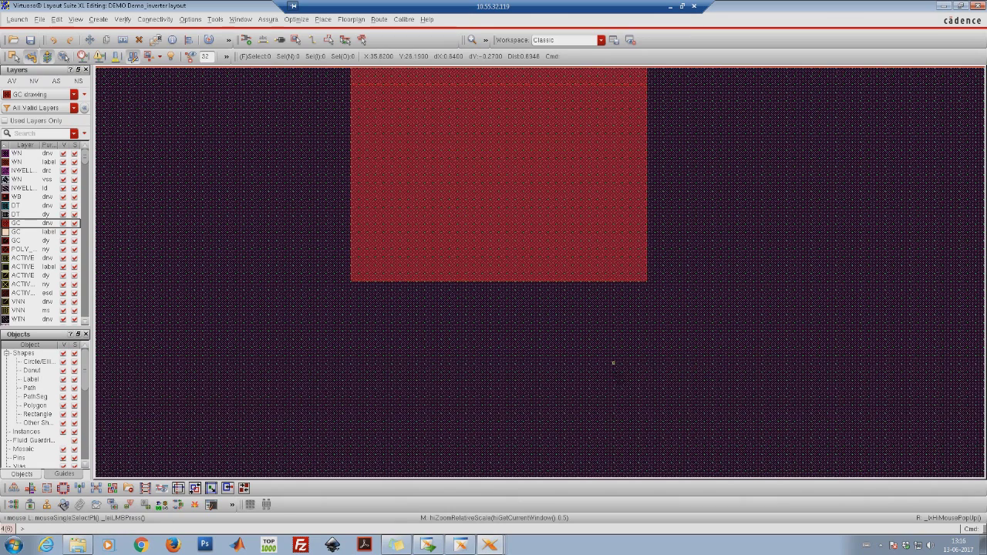
pyautogui.middleClick(597, 363)
pyautogui.middleClick(597, 362)
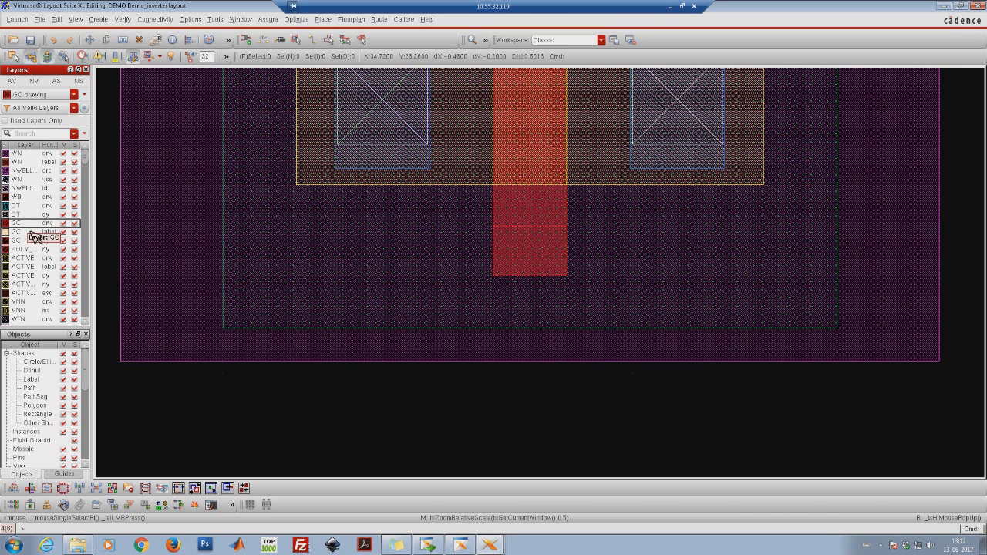
# Draw a GC rectangle about 0.18 by 0.36 matching the PMOS gate's width, from its lower end to just below the n-well
pyautogui.press('r')
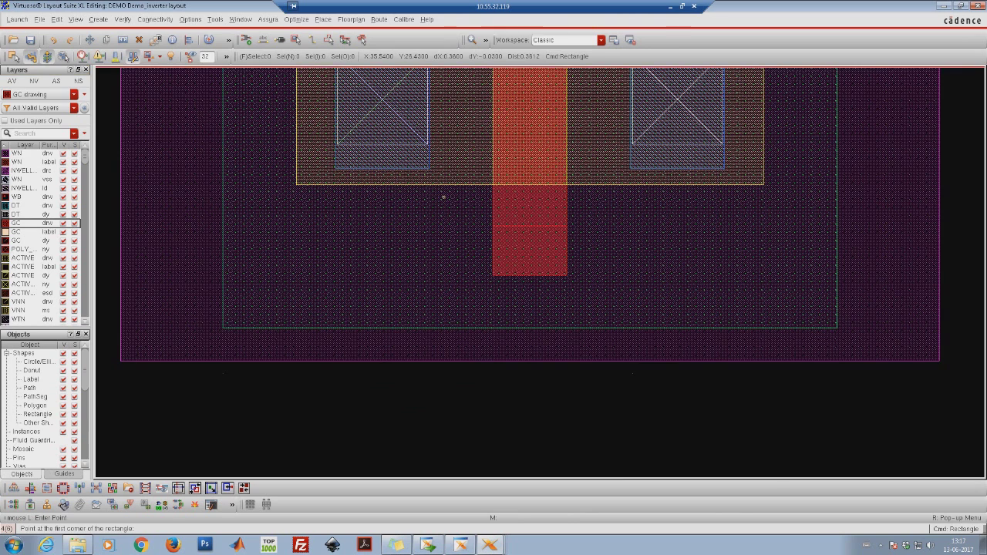
pyautogui.keyDown('ctrl'); pyautogui.scroll(2, 601, 396); pyautogui.keyUp('ctrl')
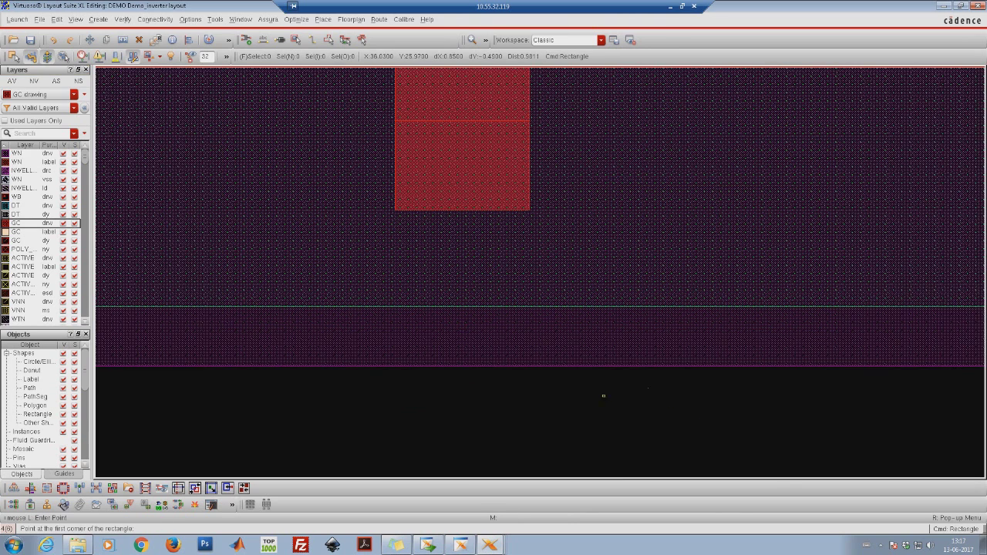
pyautogui.click(395, 189)
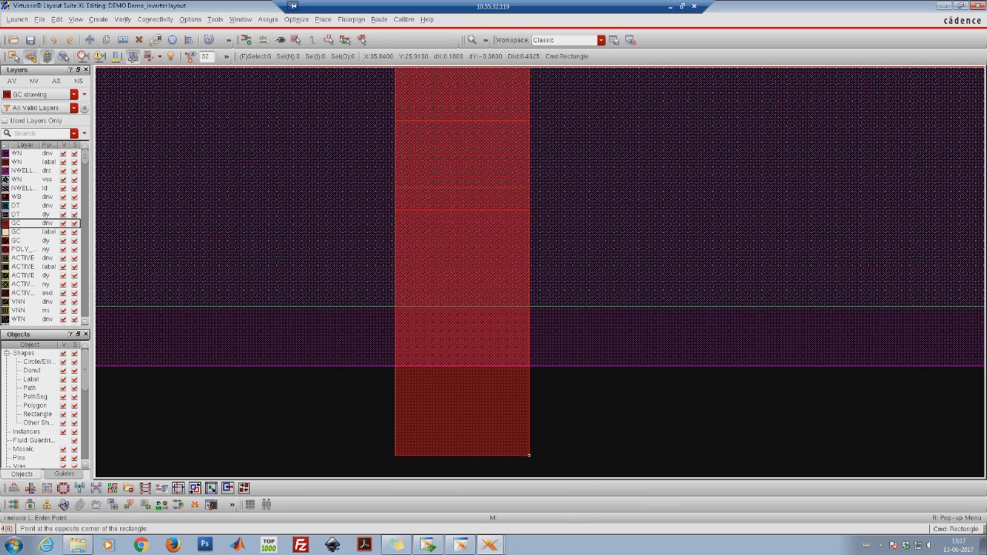
pyautogui.click(529, 455)
pyautogui.hotkey('shift', 'z')
pyautogui.hotkey('shift', 'z')
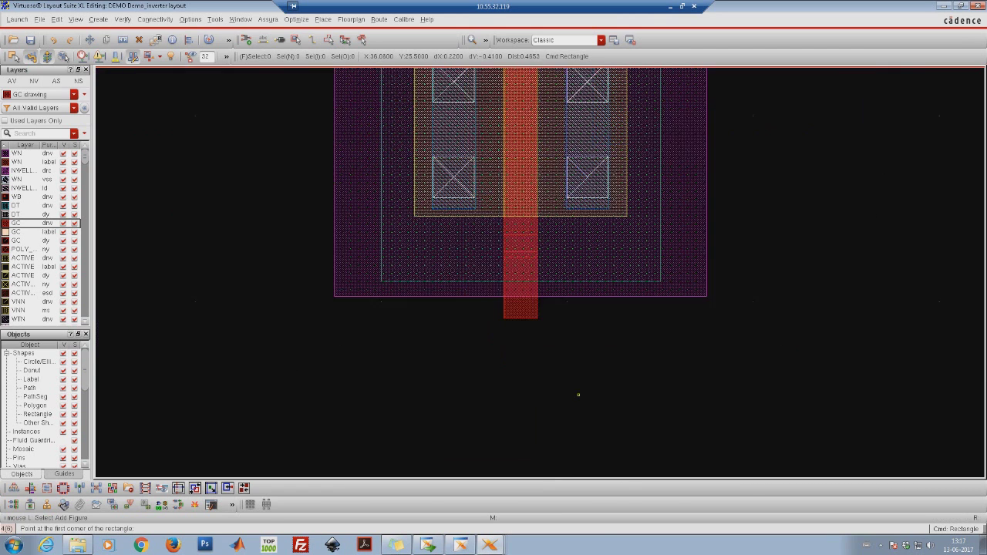
pyautogui.scroll(-2, 573, 380)
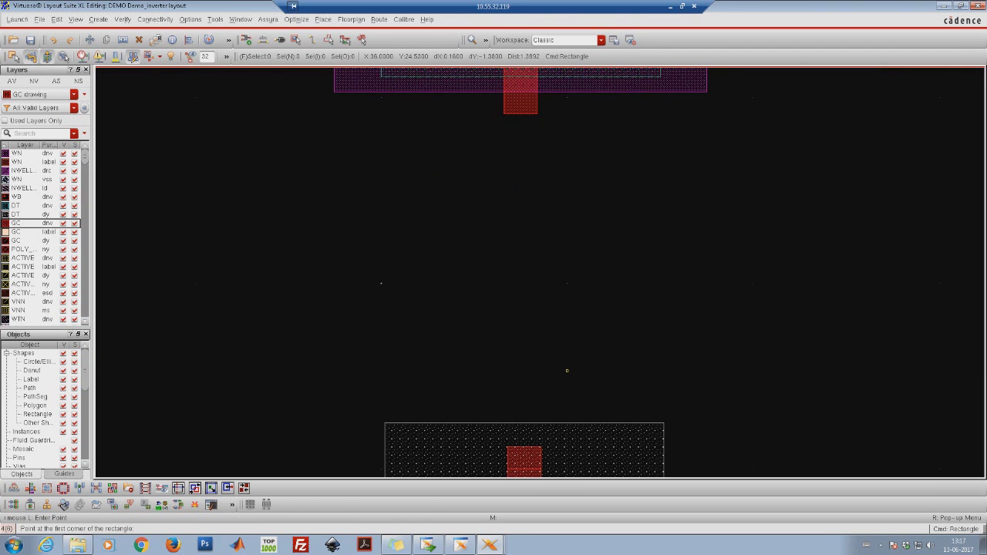
pyautogui.scroll(2, 543, 273)
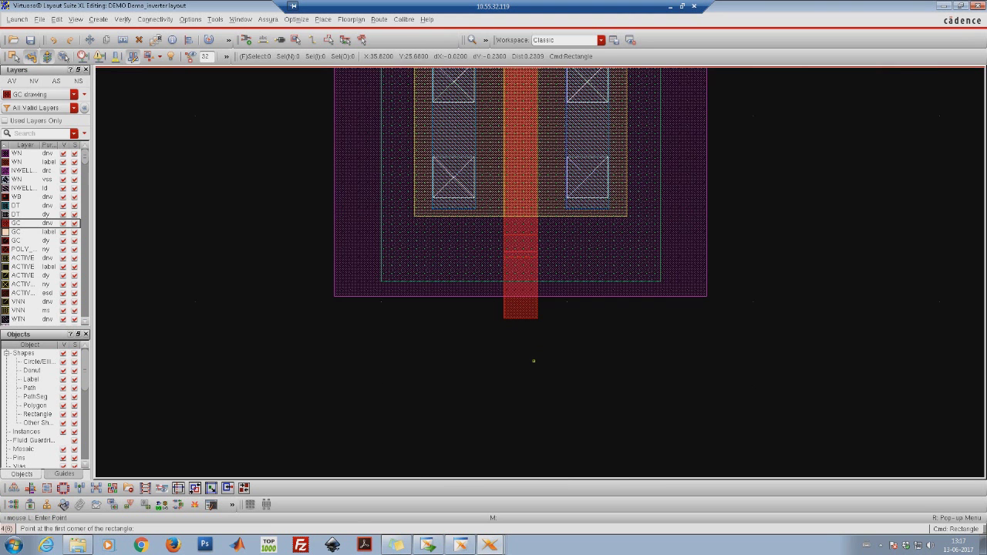
pyautogui.scroll(6, 533, 360)
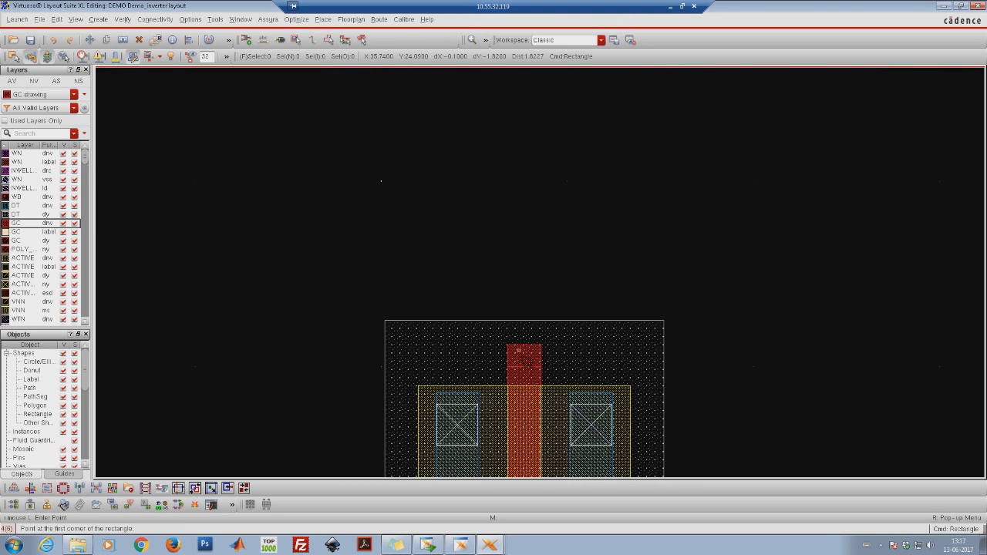
pyautogui.scroll(-6, 519, 351)
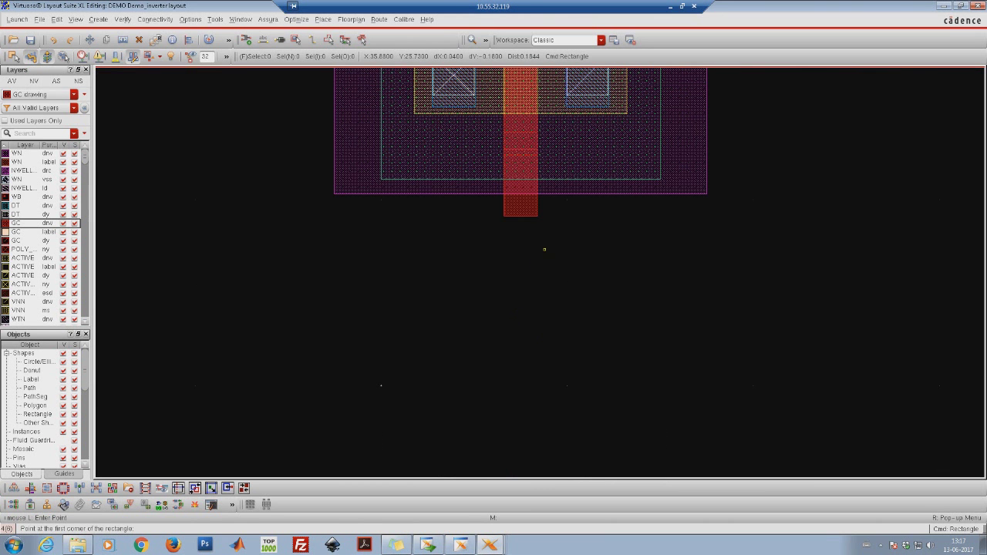
pyautogui.press('Escape')
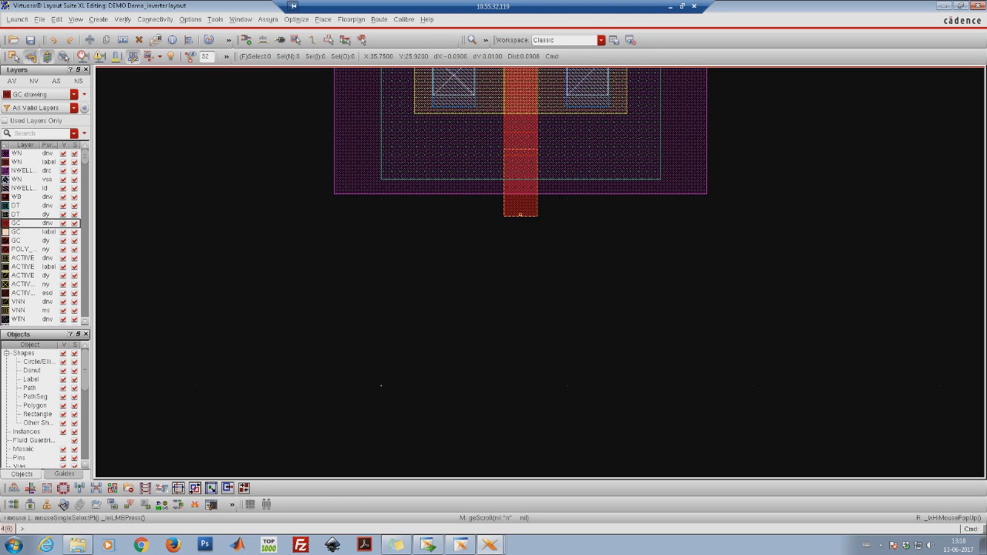
# Stretch the lower edge of the new GC rectangle down by about 1.92 so it overlaps the upper end of the NMOS gate
pyautogui.scroll(-5, 507, 340)
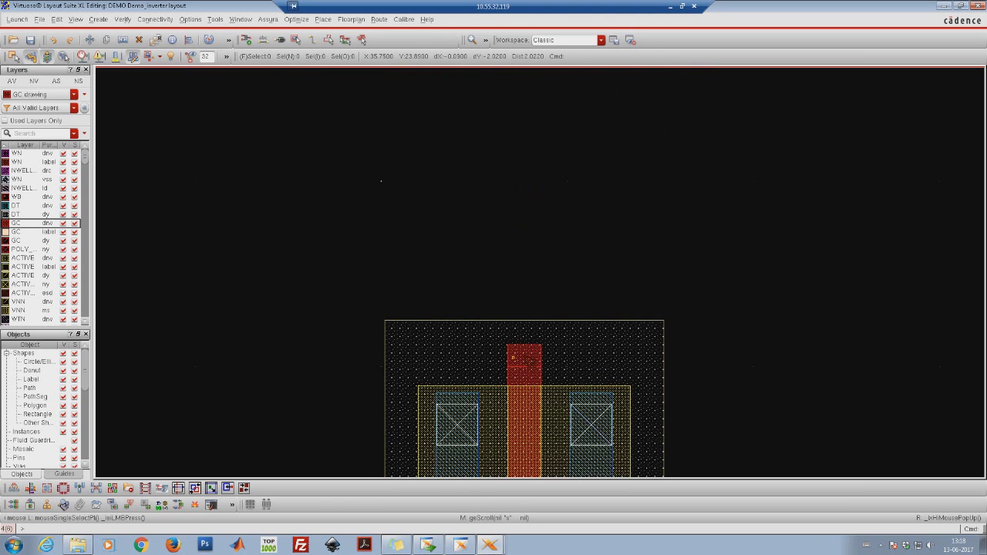
pyautogui.scroll(3, 536, 378)
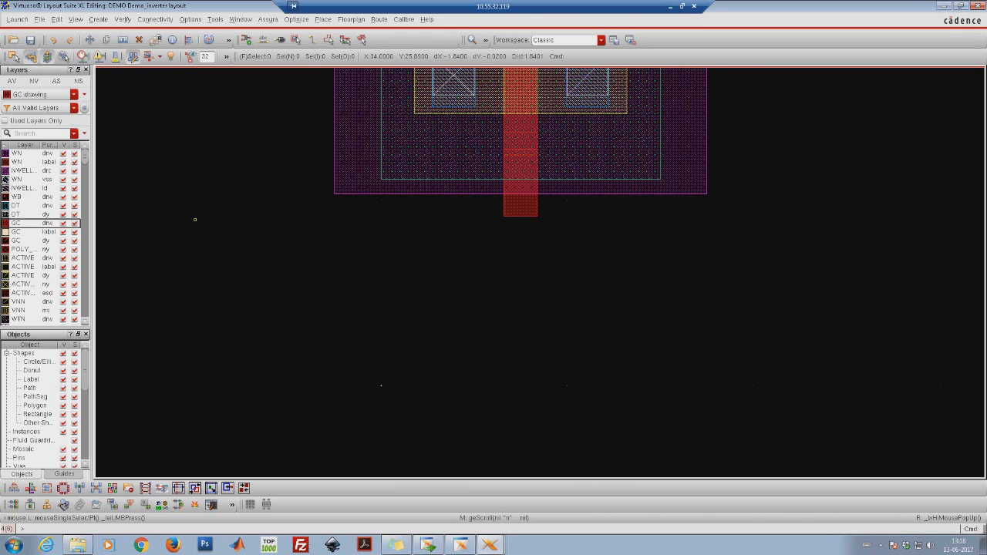
pyautogui.rightClick(196, 220)
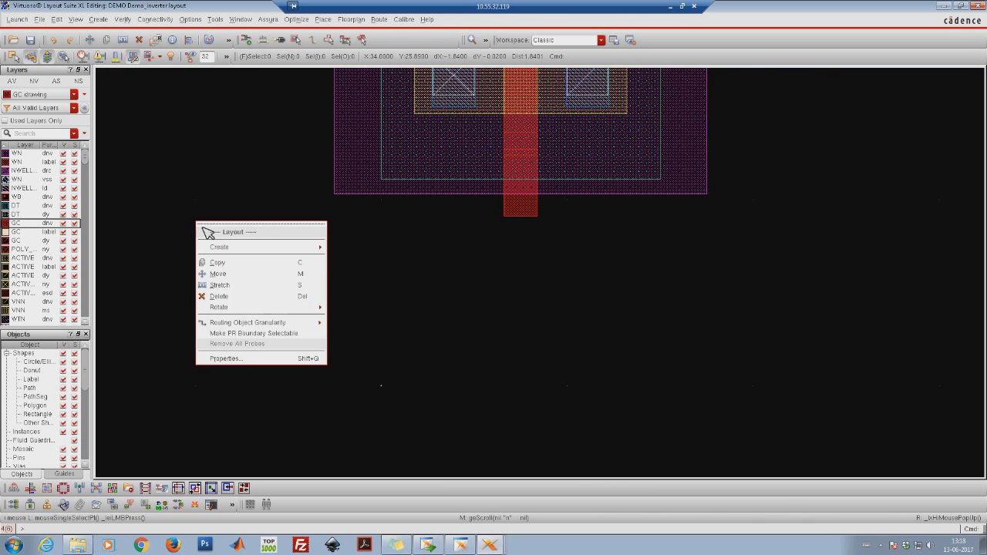
pyautogui.click(234, 290)
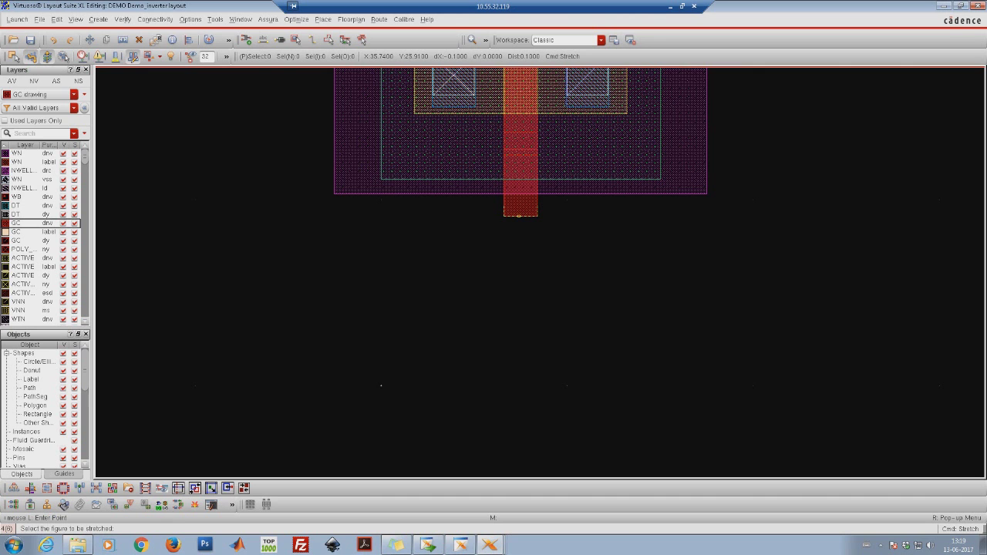
pyautogui.click(519, 215)
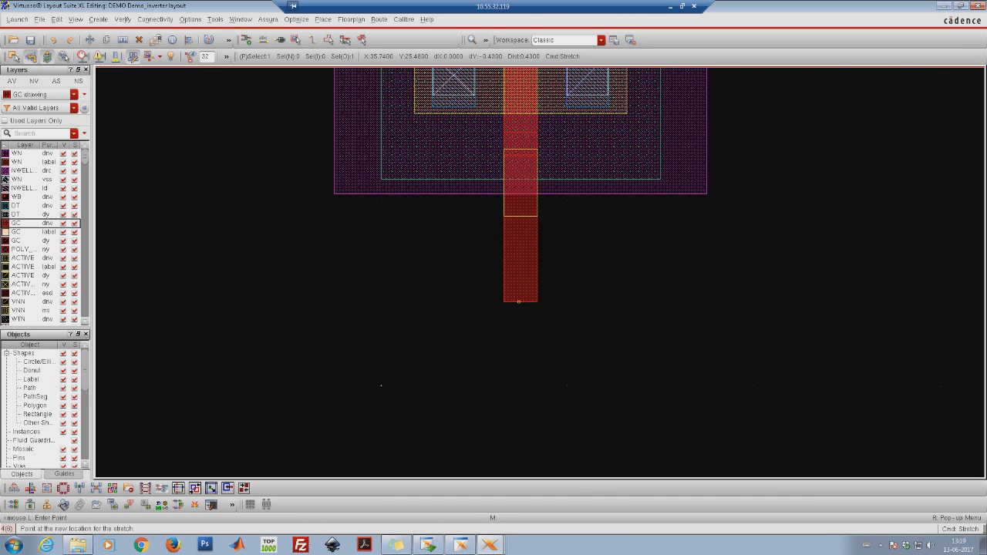
pyautogui.scroll(-2, 519, 308)
pyautogui.scroll(1, 528, 308)
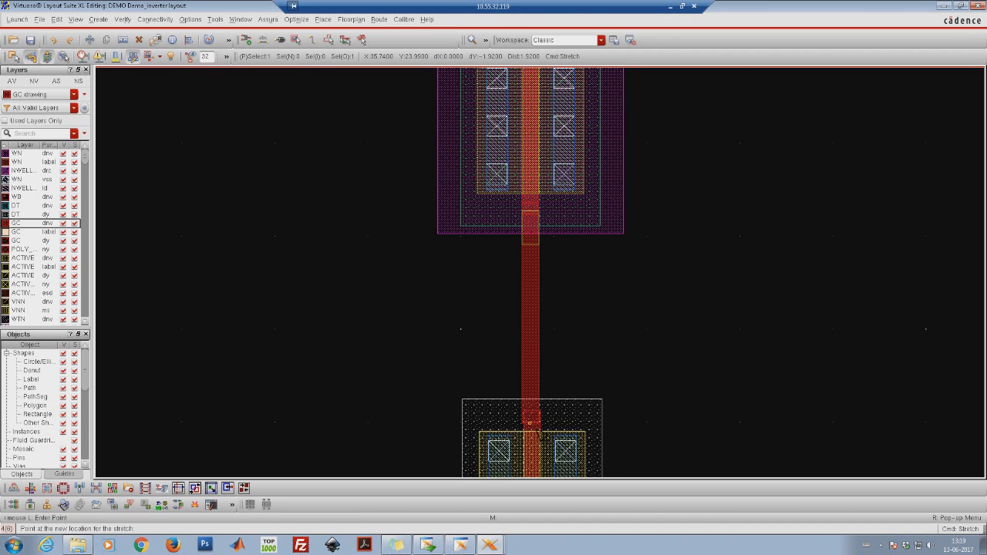
pyautogui.click(530, 423)
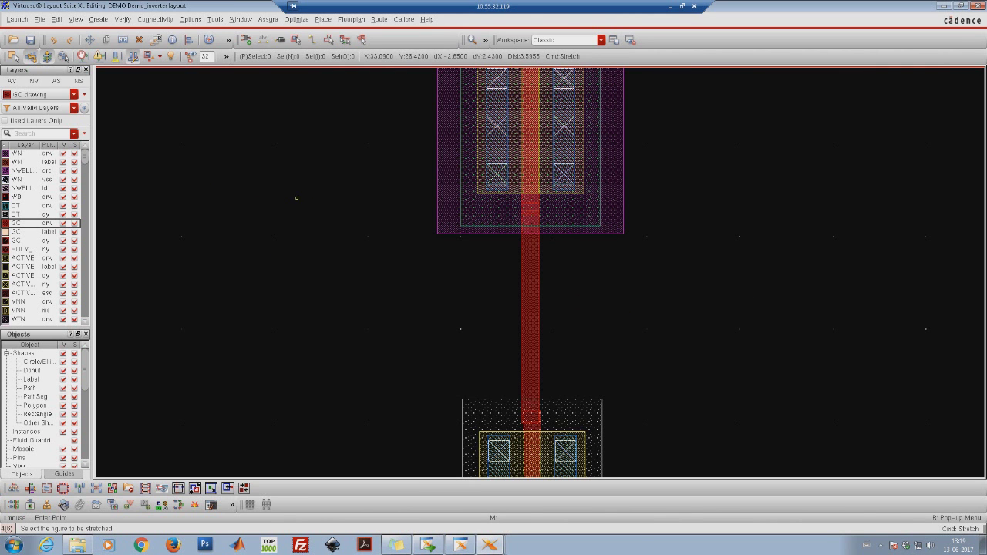
pyautogui.press('Escape')
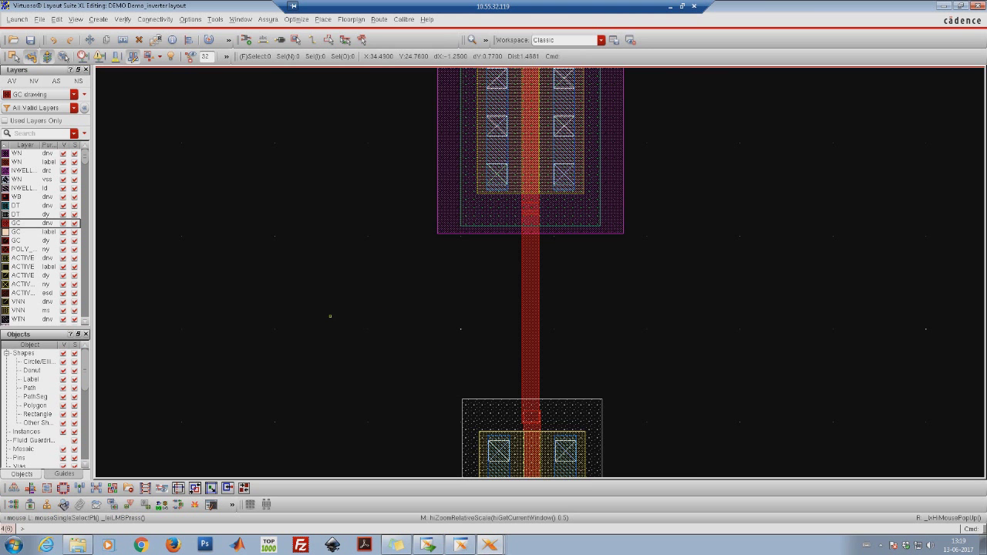
# Examine the overlap and edge alignment between the stretched GC rectangle and the upper end of the NMOS gate
pyautogui.moveTo(431, 350); pyautogui.dragTo(681, 481, button='right')
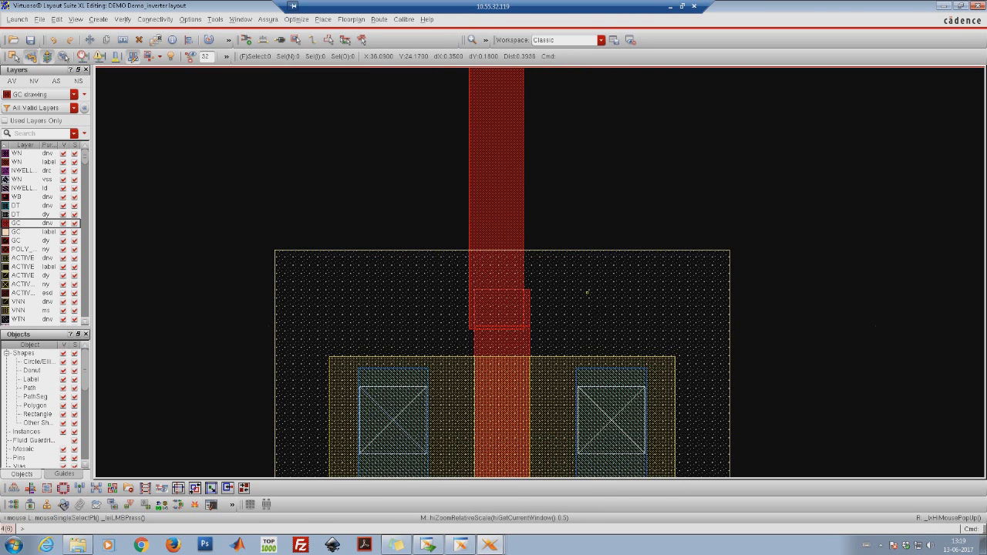
pyautogui.keyDown('ctrl'); pyautogui.scroll(-1, 584, 298); pyautogui.keyUp('ctrl')
pyautogui.scroll(5, 540, 232)
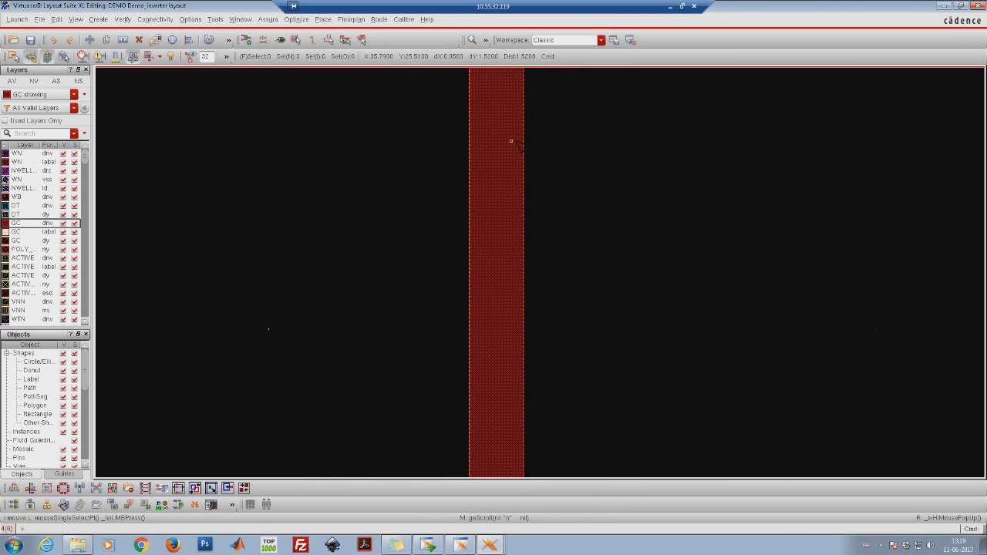
pyautogui.scroll(-5, 512, 255)
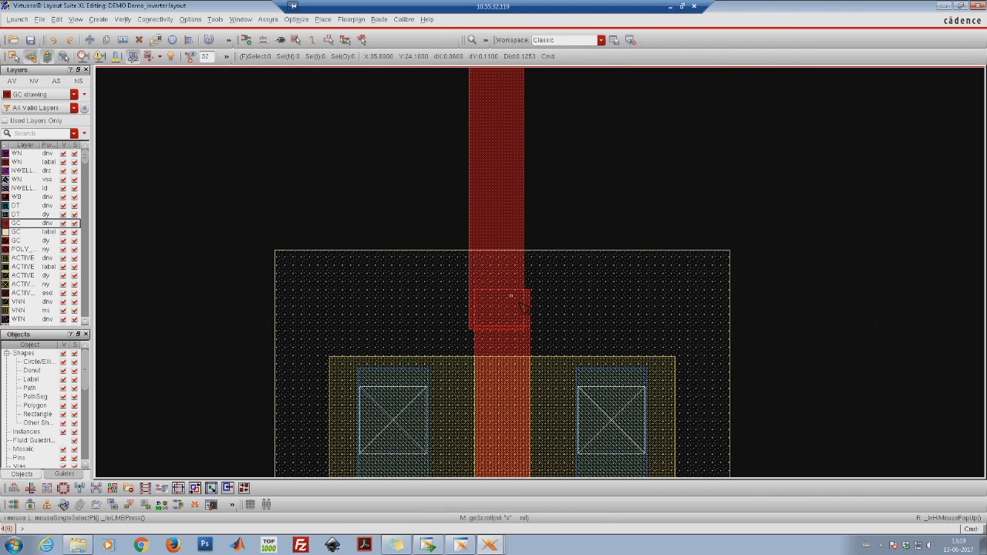
pyautogui.scroll(-1, 500, 316)
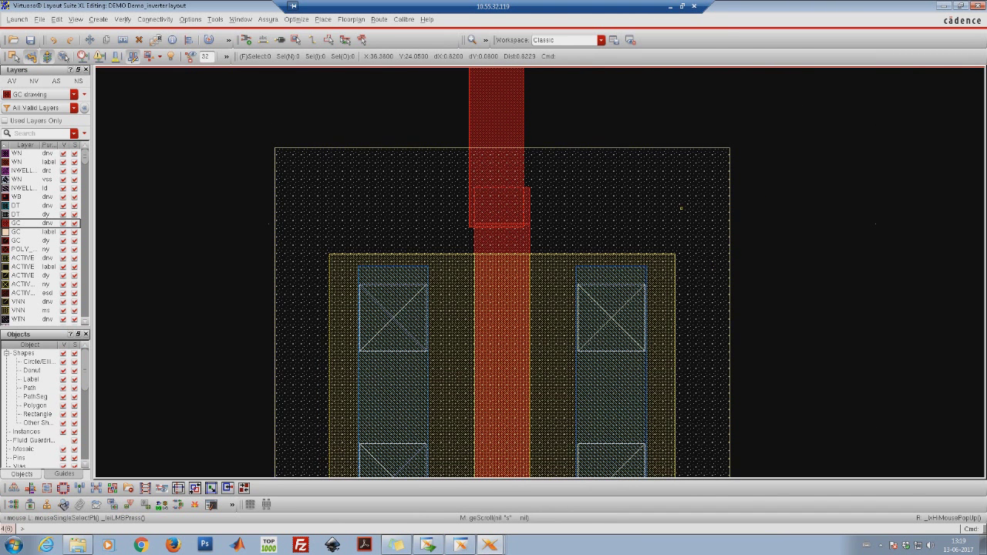
pyautogui.click(675, 184)
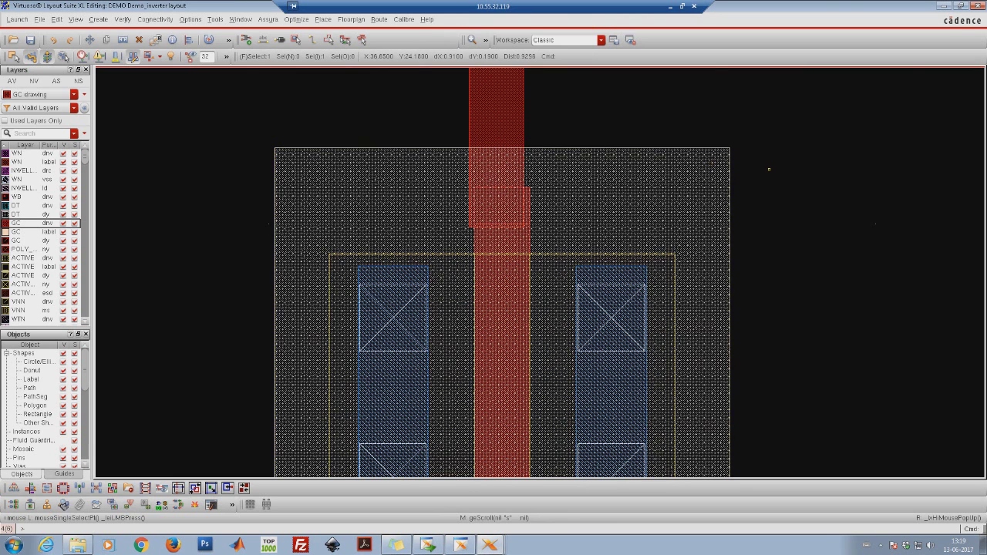
pyautogui.hotkey('ctrl', 'd')
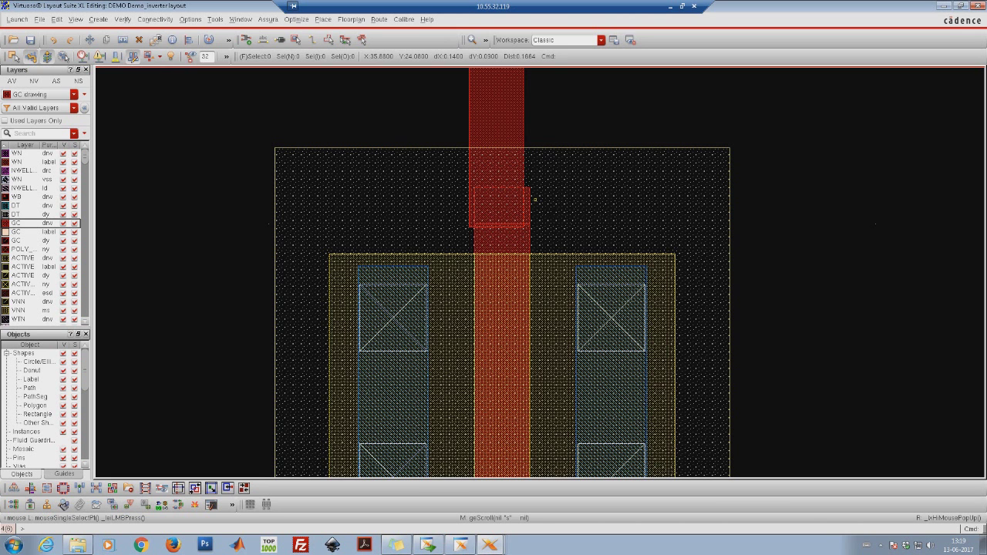
# Move the NMOS instance left by 0.02 so its gate edges line up with the GC strip coming from the PMOS
pyautogui.click(630, 170)
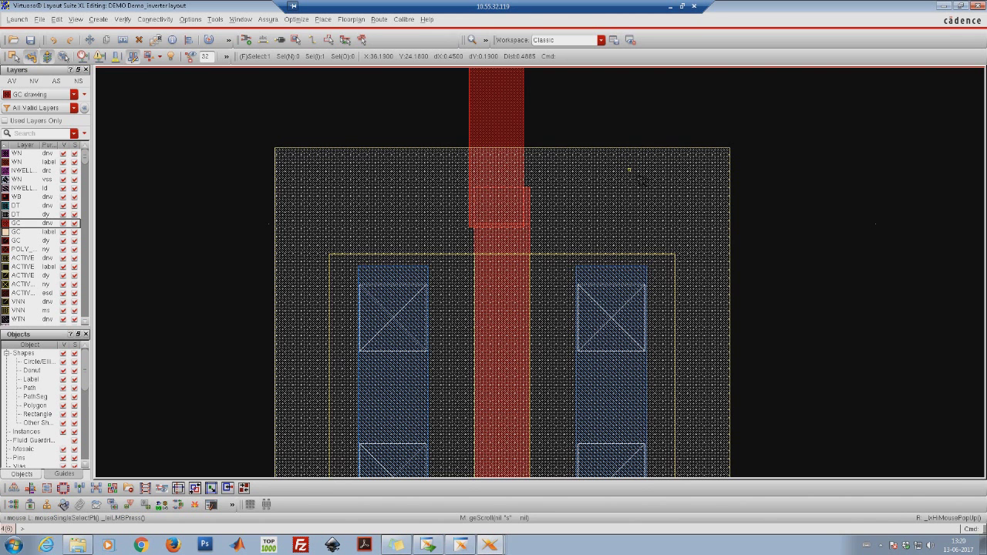
pyautogui.press('m')
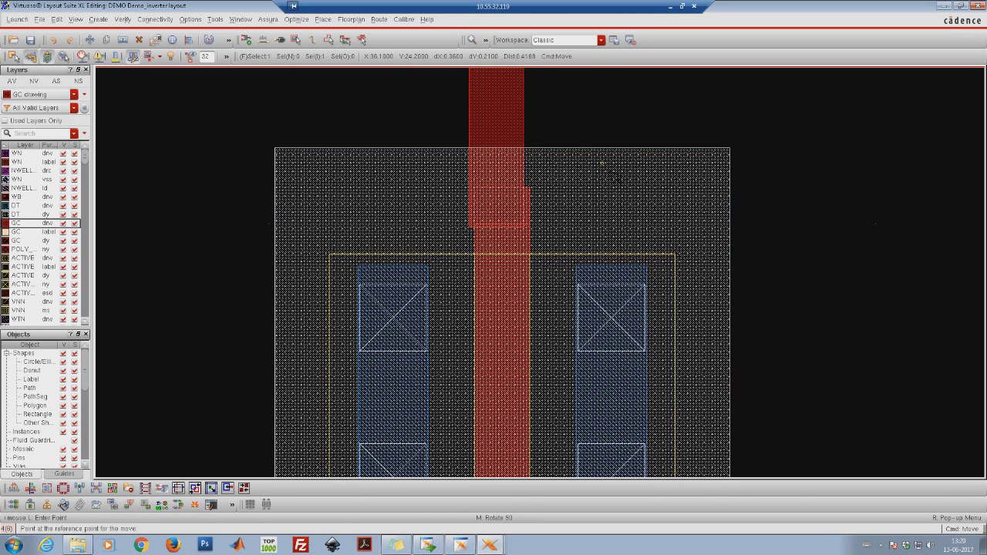
pyautogui.click(192, 20)
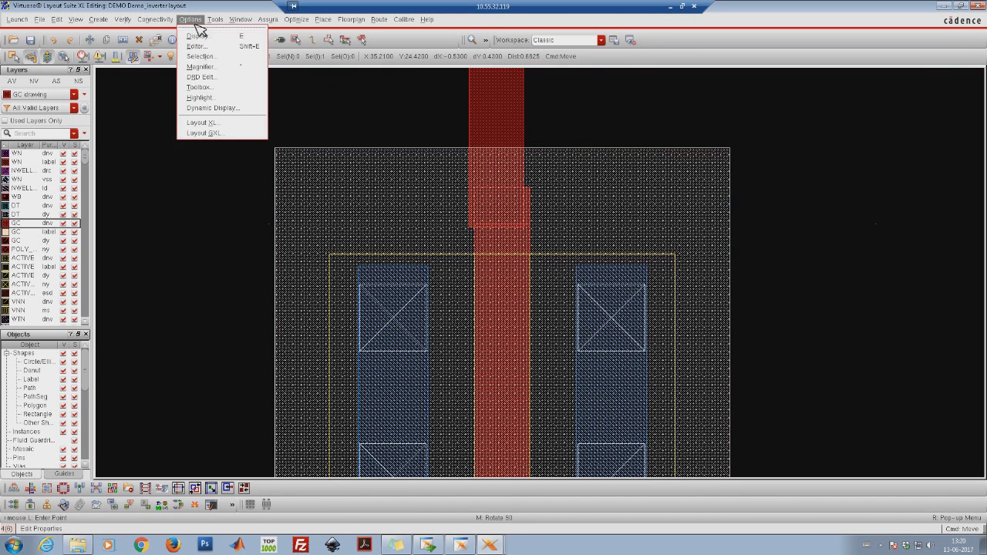
pyautogui.click(216, 20)
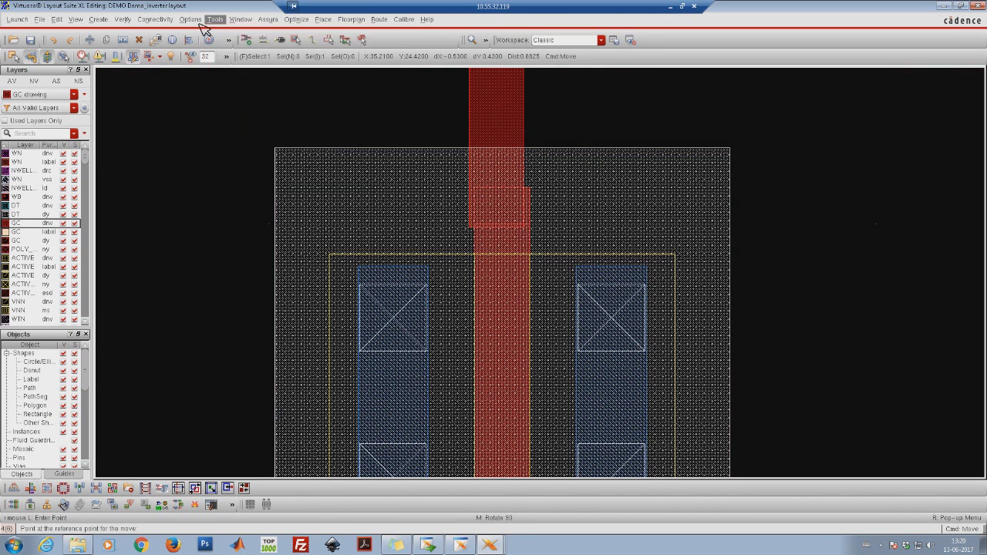
pyautogui.click(192, 20)
pyautogui.click(123, 20)
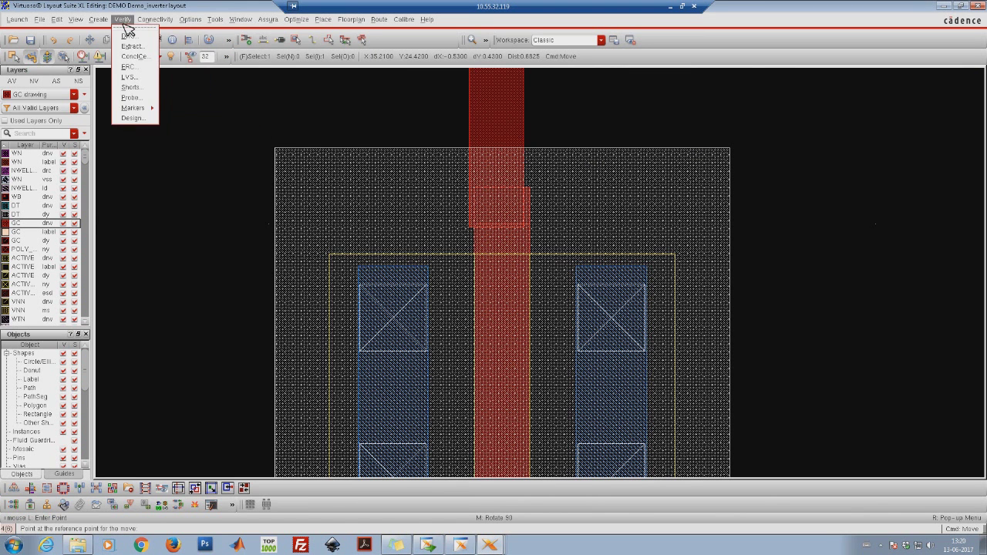
pyautogui.moveTo(77, 19)
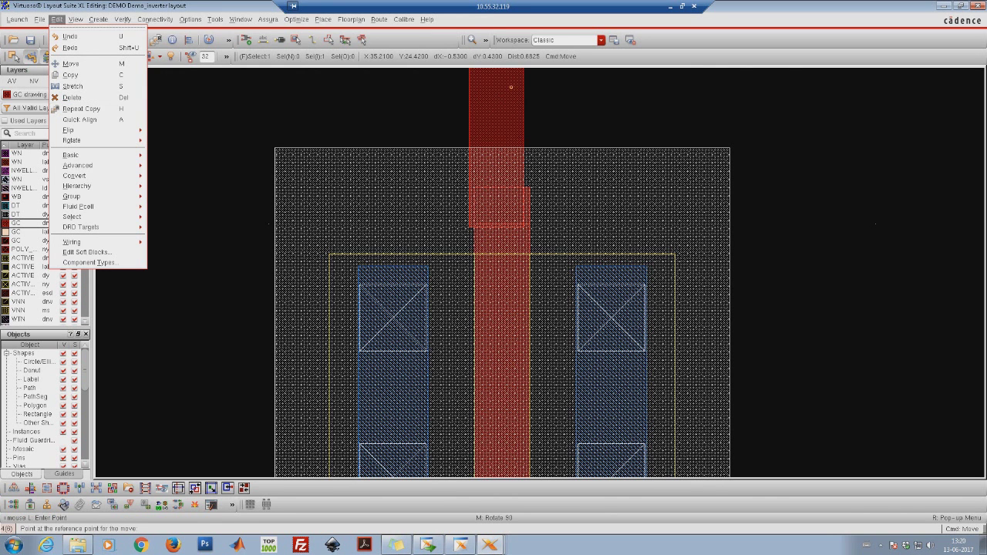
pyautogui.click(624, 96)
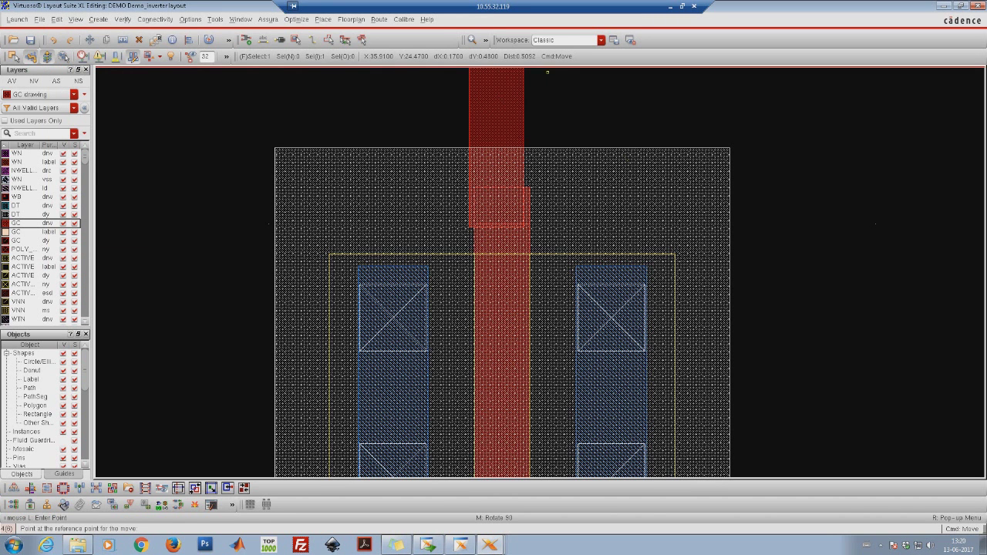
pyautogui.click(606, 170)
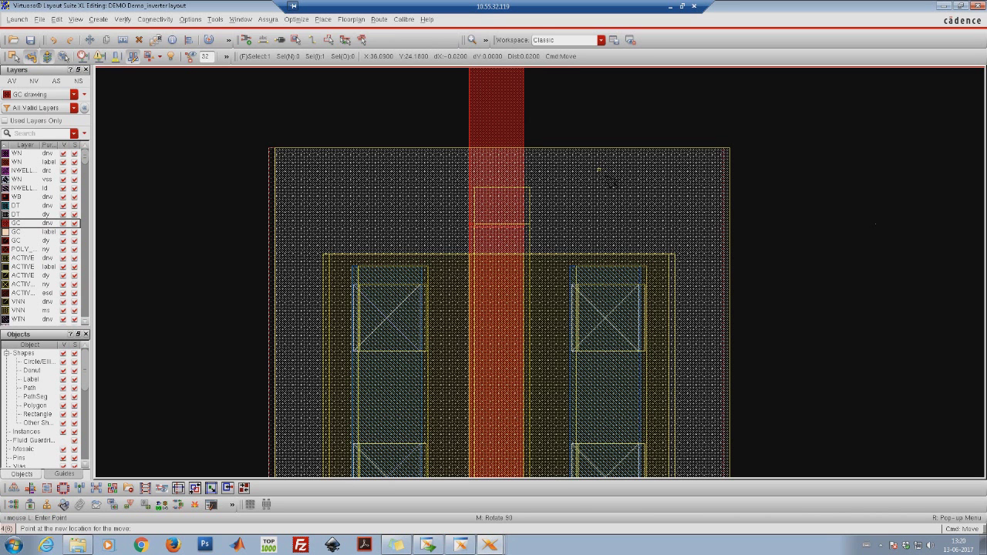
pyautogui.click(600, 170)
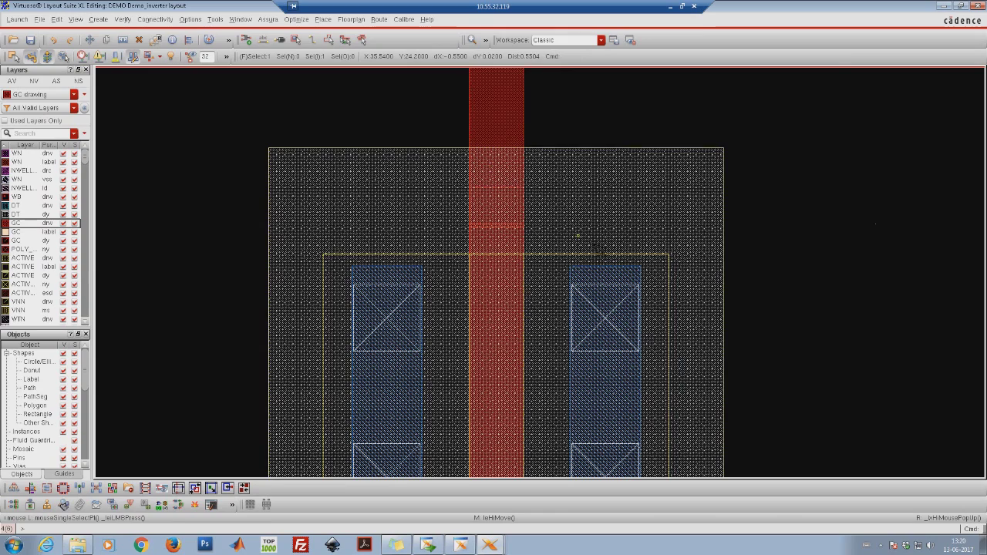
# Examine the edge alignment where the GC strip meets the NMOS gate, and the strip's full run between both transistors
pyautogui.moveTo(432, 165); pyautogui.dragTo(598, 246, button='right')
pyautogui.hotkey('shift', 'z')
pyautogui.hotkey('shift', 'z')
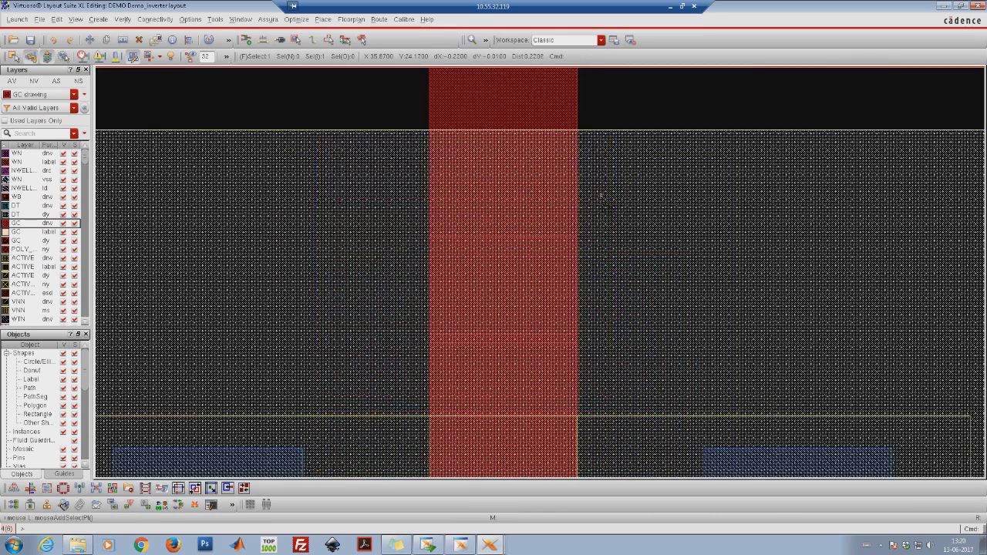
pyautogui.hotkey('shift', 'z')
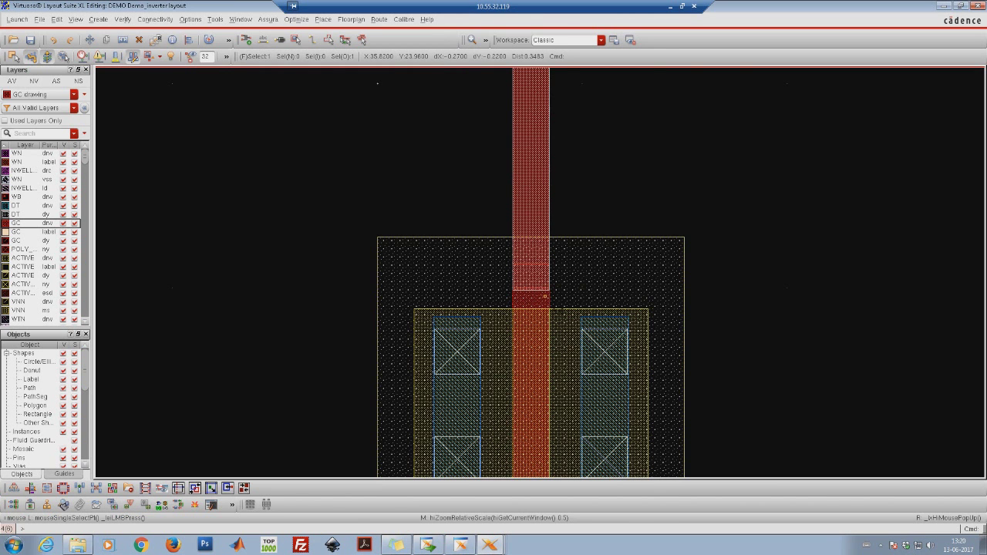
pyautogui.press('f')
pyautogui.click(597, 311)
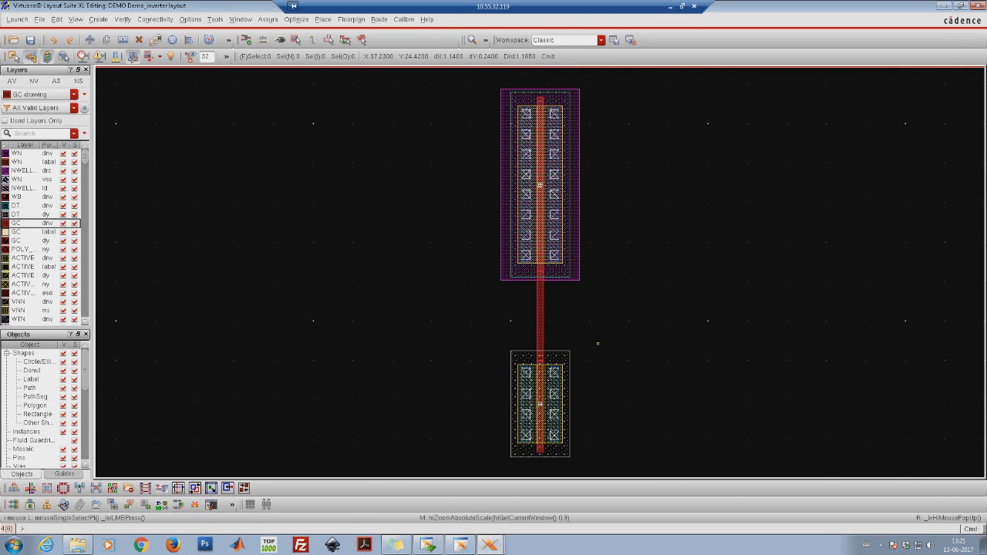
pyautogui.press('z')
pyautogui.click(522, 211)
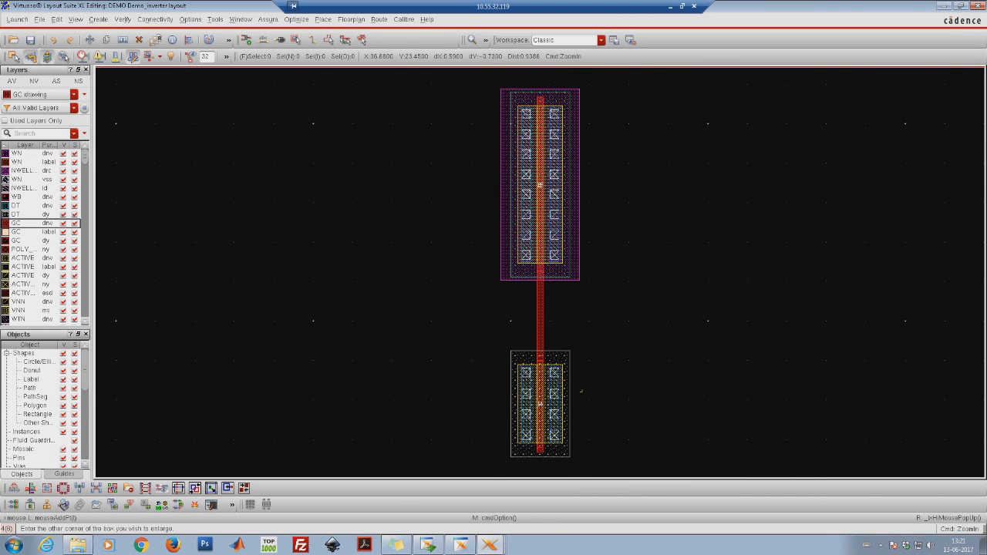
pyautogui.click(577, 382)
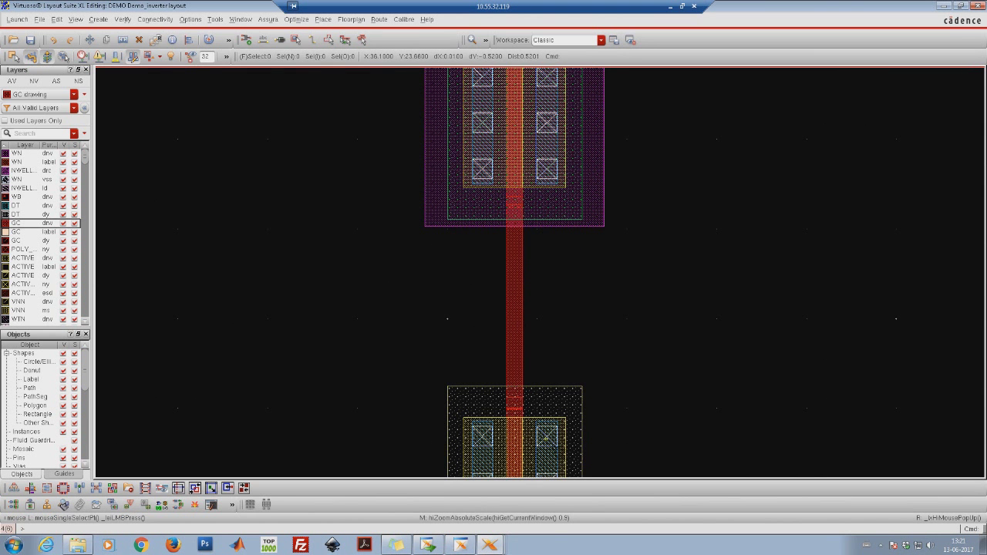
# Make M1 drawing the active layer and bring the lower end of the PMOS into close view
pyautogui.keyDown('ctrl'); pyautogui.scroll(2, 550, 134); pyautogui.keyUp('ctrl')
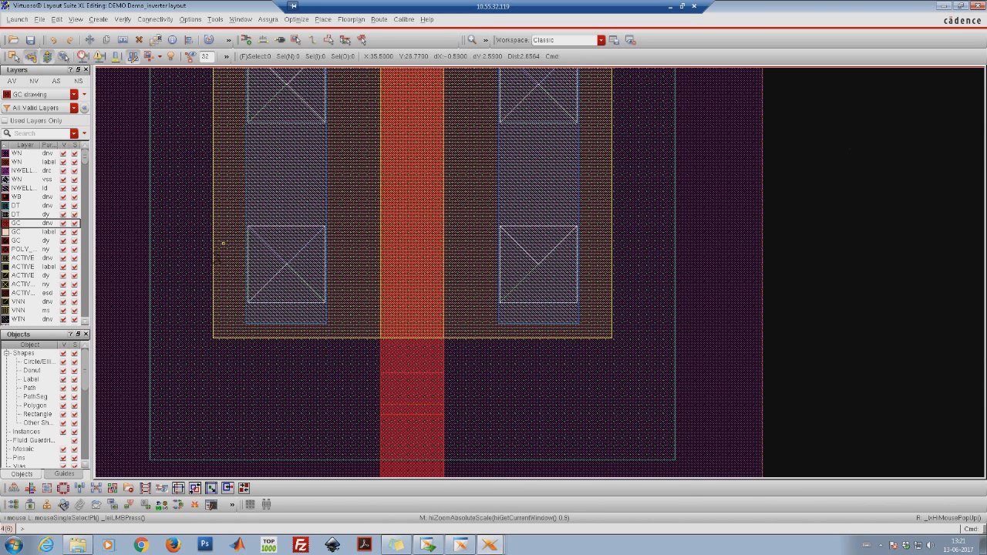
pyautogui.scroll(-6, 92, 171)
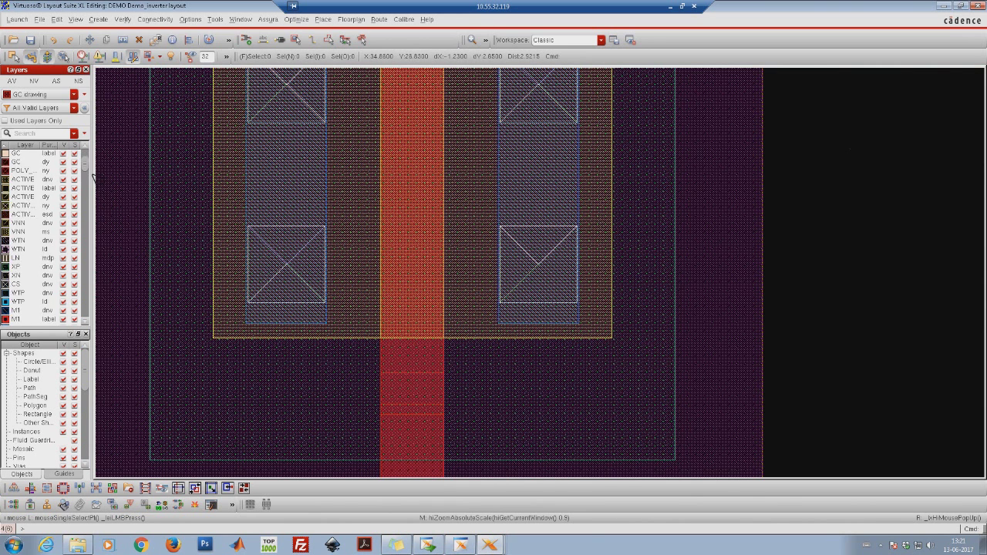
pyautogui.scroll(-1, 91, 185)
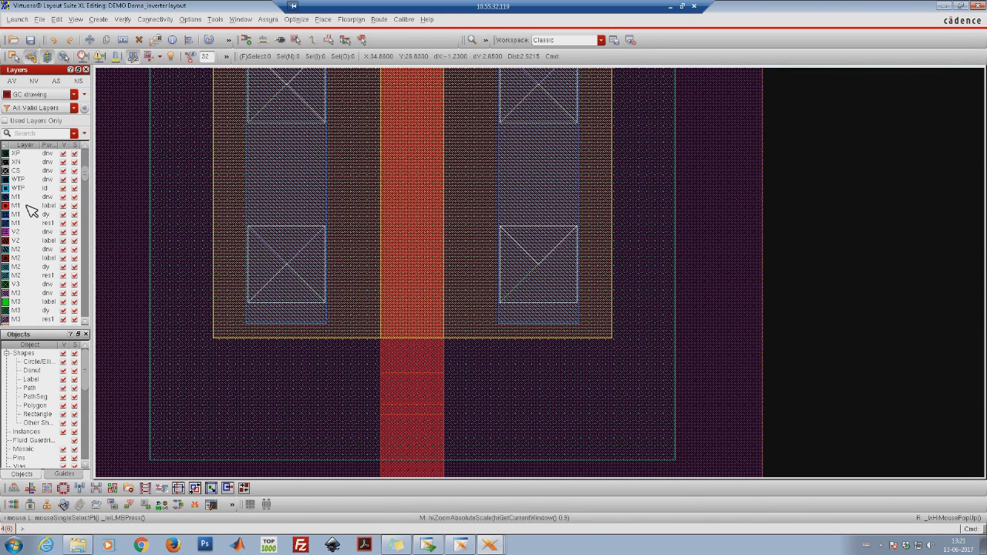
pyautogui.click(25, 198)
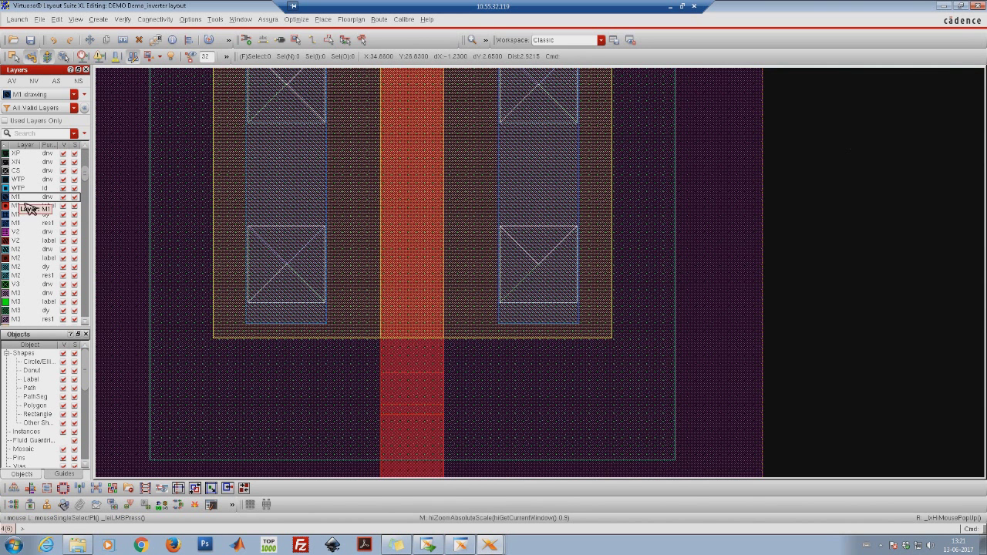
# Set both the X and Y snap spacing of the layout grid to 0.005
pyautogui.moveTo(473, 222); pyautogui.dragTo(606, 373, button='right')
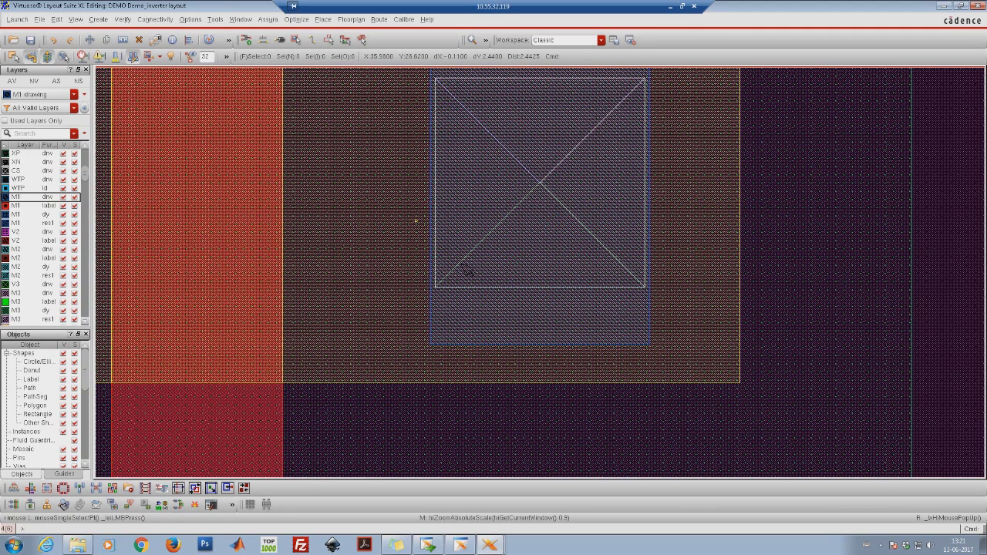
pyautogui.keyDown('ctrl'); pyautogui.scroll(5, 466, 267); pyautogui.keyUp('ctrl')
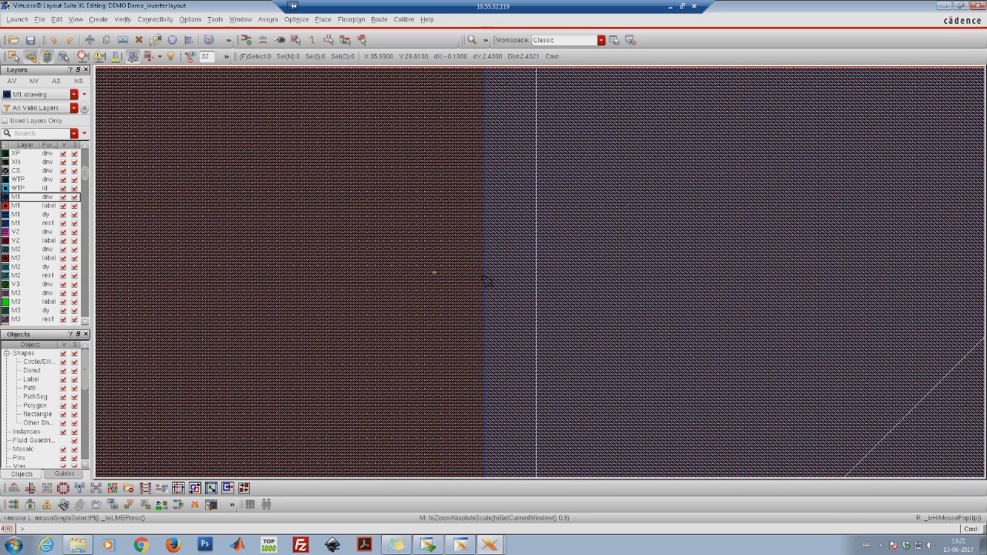
pyautogui.press('e')
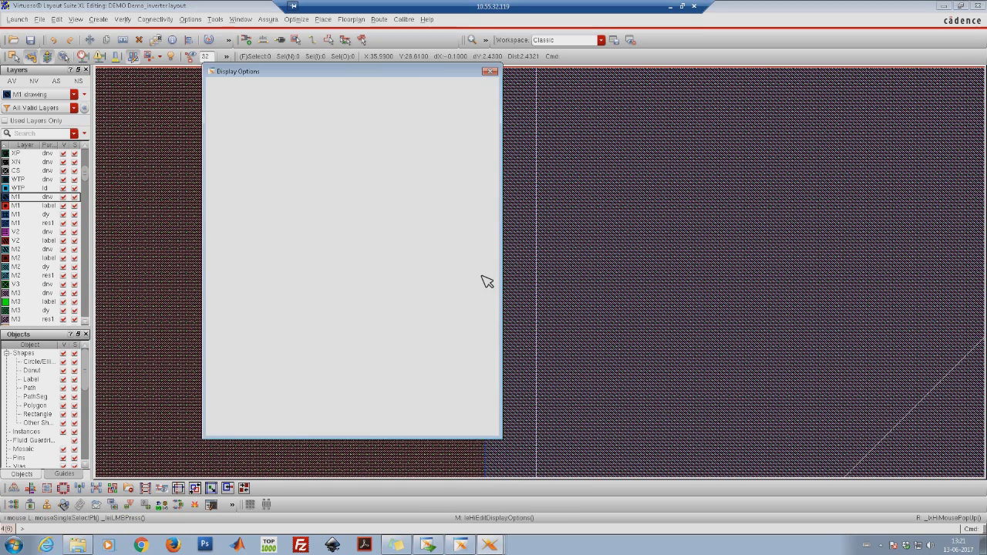
pyautogui.click(472, 154)
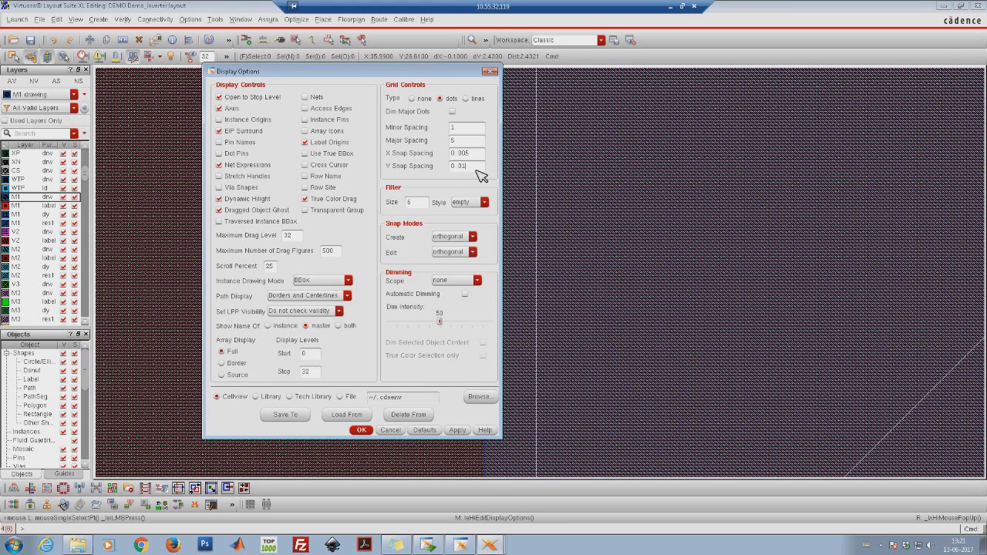
pyautogui.write('05')
pyautogui.click(362, 431)
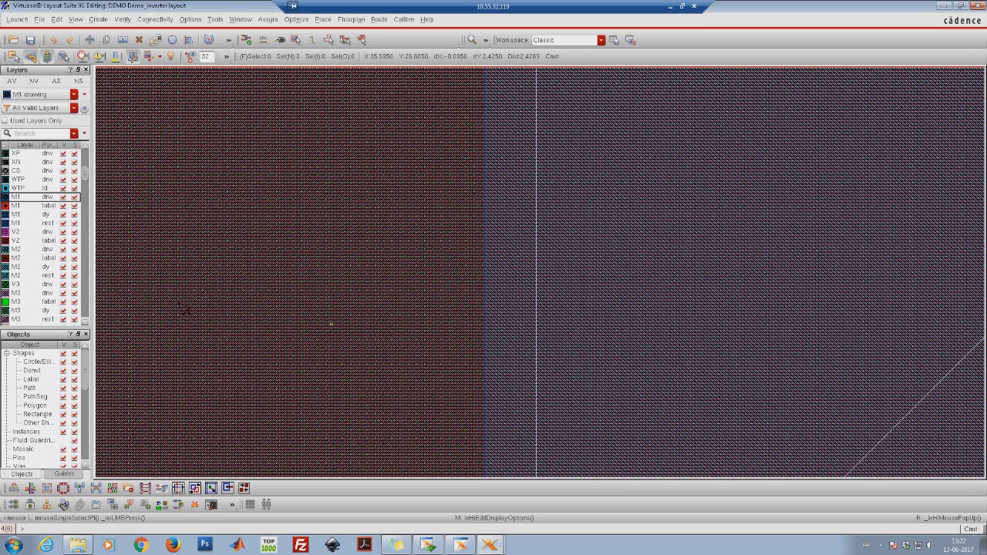
# Draw an M1 rectangle about 0.24 by 0.86 from the lowest contact of the PMOS's right column down past the n-well edge
pyautogui.click(28, 204)
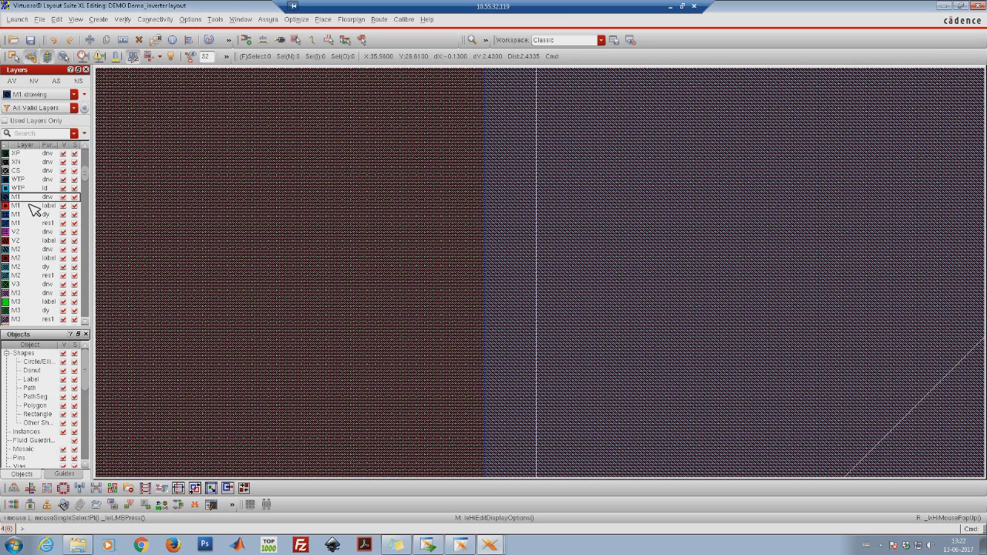
pyautogui.press('r')
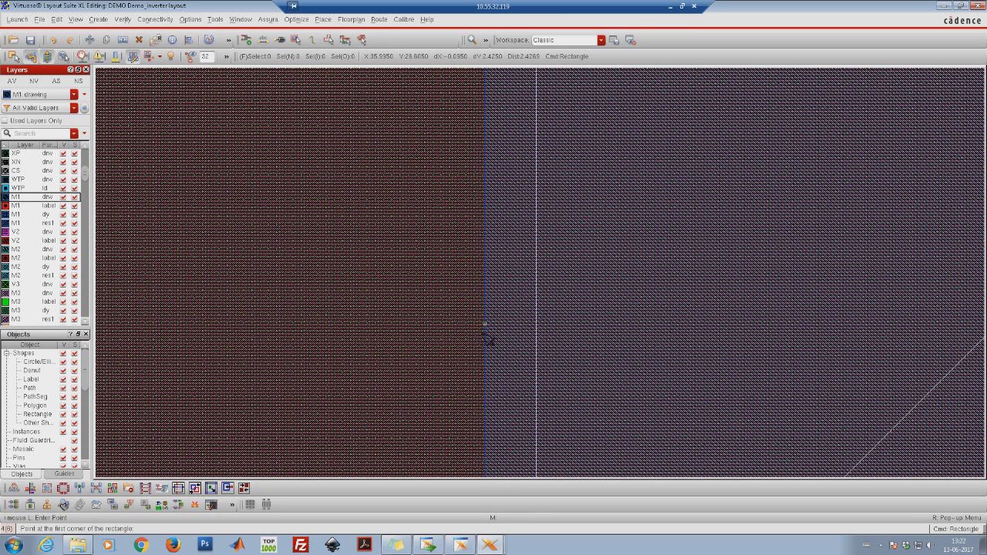
pyautogui.click(653, 412)
pyautogui.keyDown('ctrl'); pyautogui.scroll(-5, 648, 408); pyautogui.keyUp('ctrl')
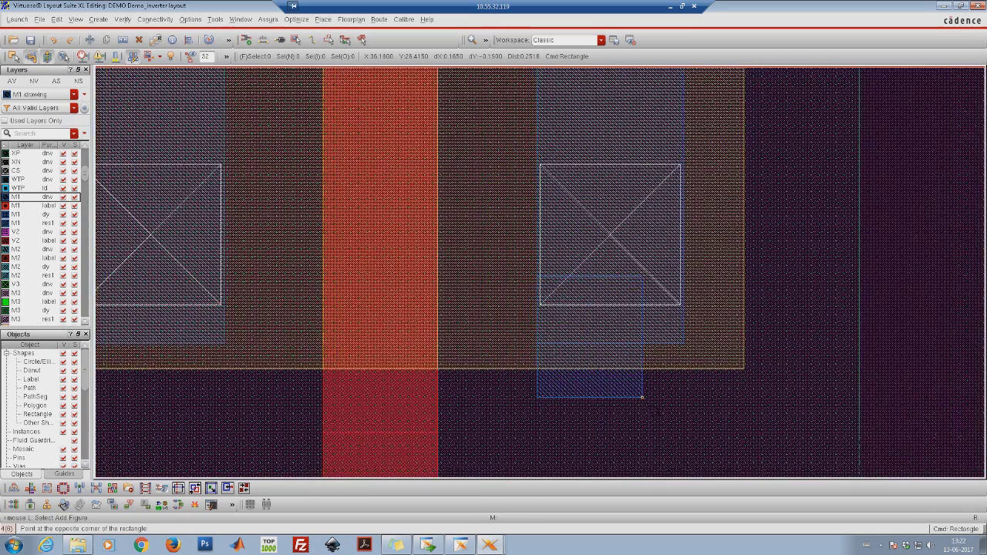
pyautogui.keyDown('ctrl'); pyautogui.scroll(-2, 642, 398); pyautogui.keyUp('ctrl')
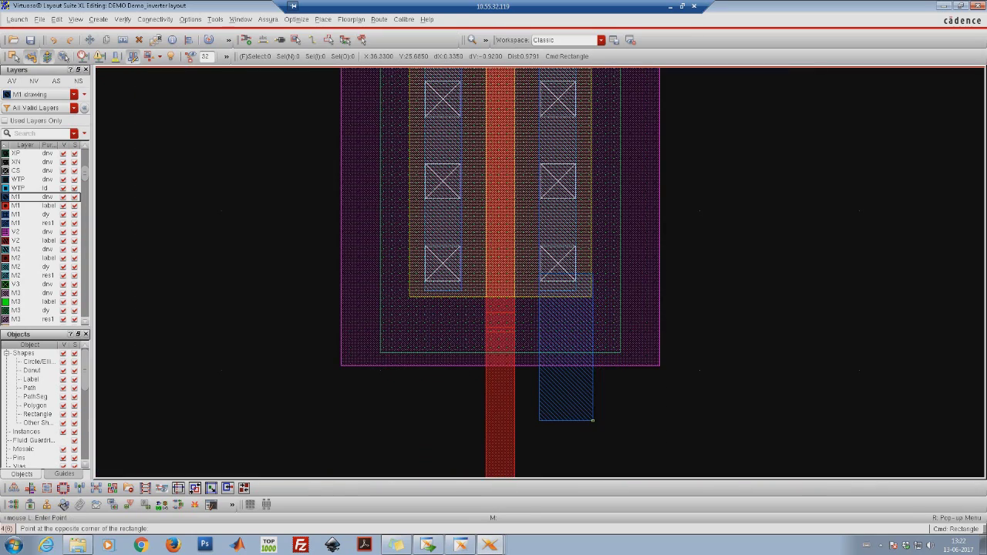
pyautogui.keyDown('ctrl'); pyautogui.scroll(-2, 589, 421); pyautogui.keyUp('ctrl')
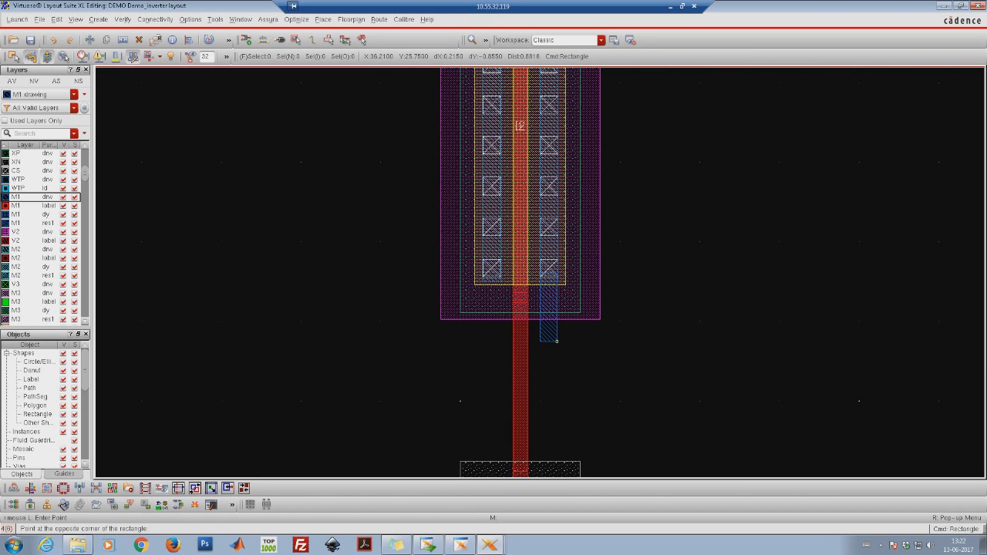
pyautogui.click(559, 341)
pyautogui.press('Escape')
# Stretch the right edge of the M1 rectangle inward by 0.005 so it lines up with the M1 of the PMOS contact column
pyautogui.moveTo(532, 249); pyautogui.dragTo(580, 307, button='right')
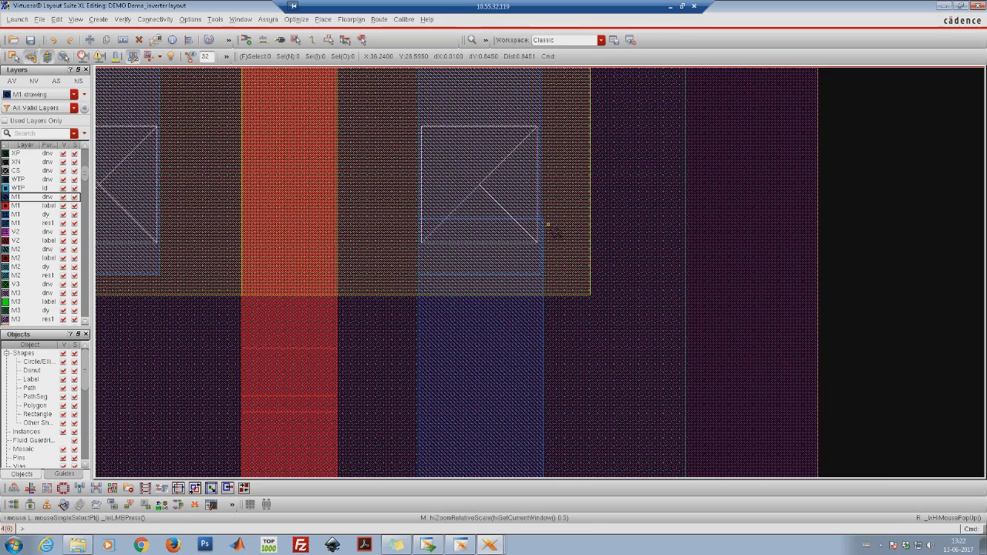
pyautogui.moveTo(511, 184); pyautogui.dragTo(565, 252, button='right')
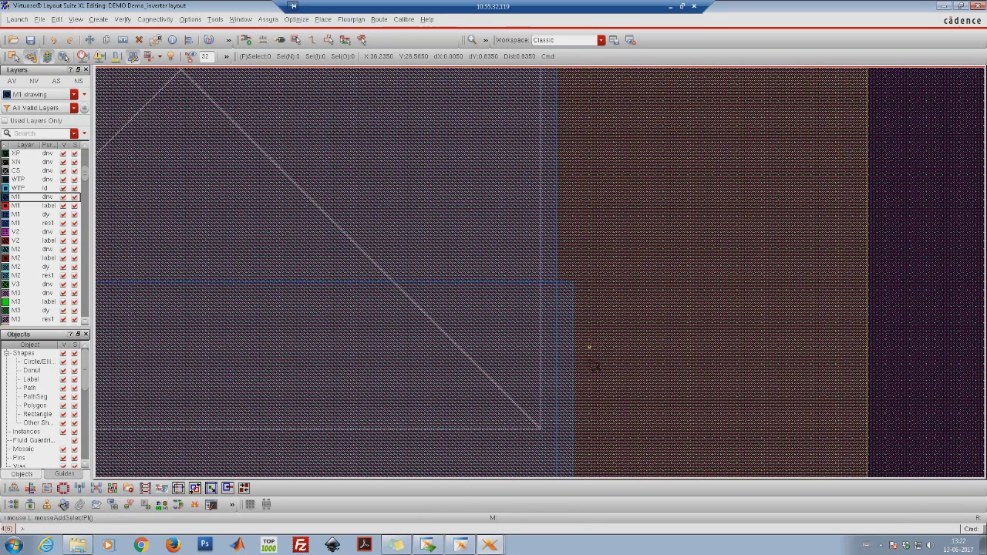
pyautogui.middleClick(590, 363)
pyautogui.middleClick(610, 371)
pyautogui.middleClick(644, 390)
pyautogui.middleClick(661, 364)
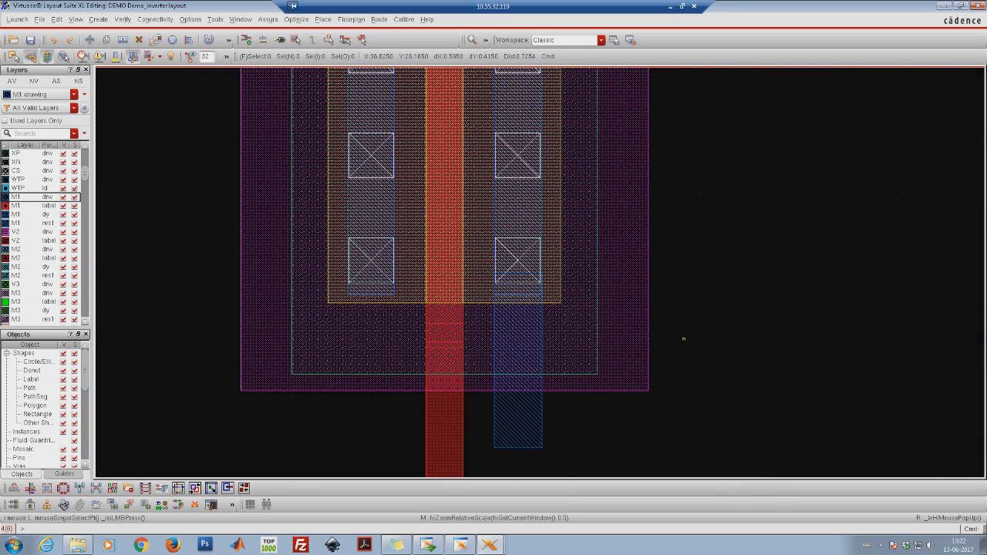
pyautogui.rightClick(704, 309)
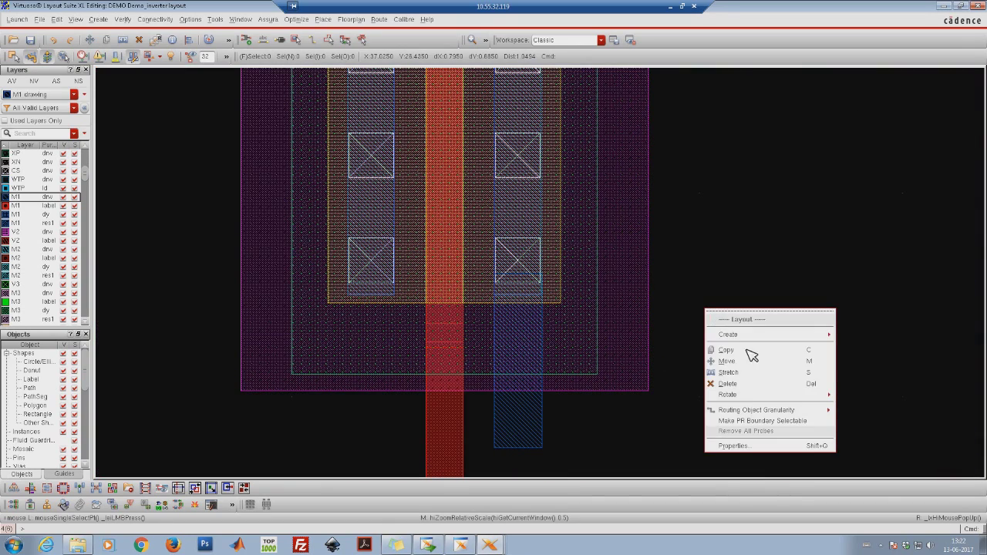
pyautogui.click(728, 373)
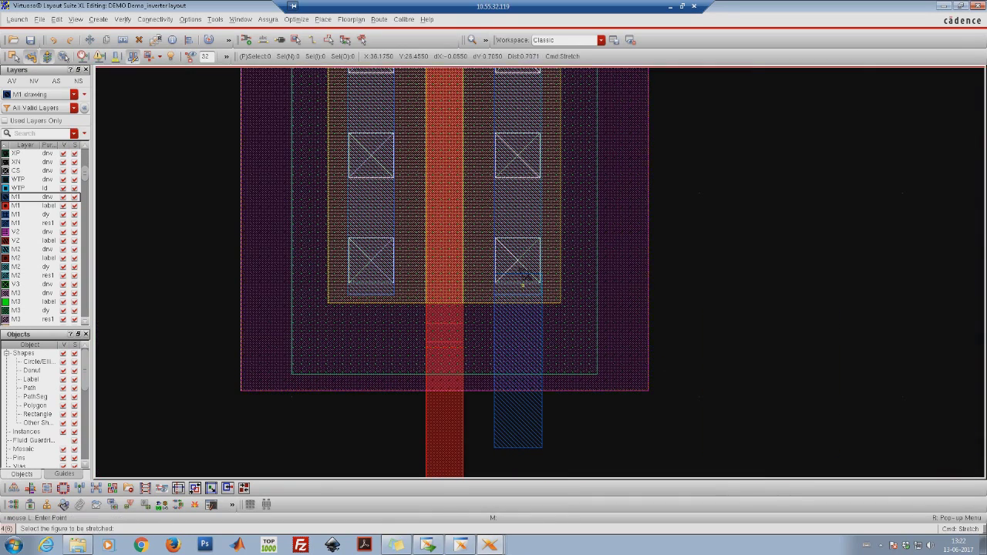
pyautogui.keyDown('ctrl'); pyautogui.scroll(3, 541, 311); pyautogui.keyUp('ctrl')
pyautogui.click(543, 346)
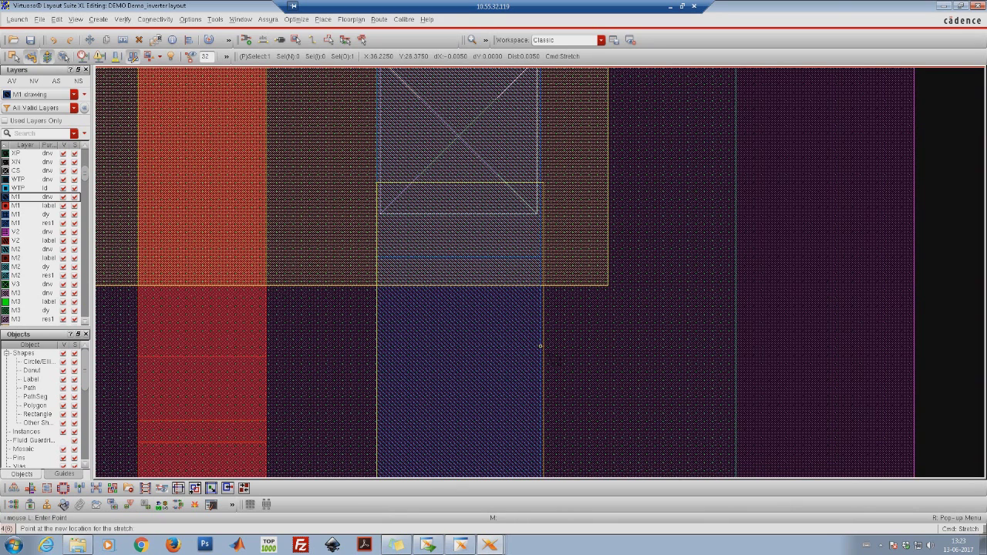
pyautogui.click(540, 347)
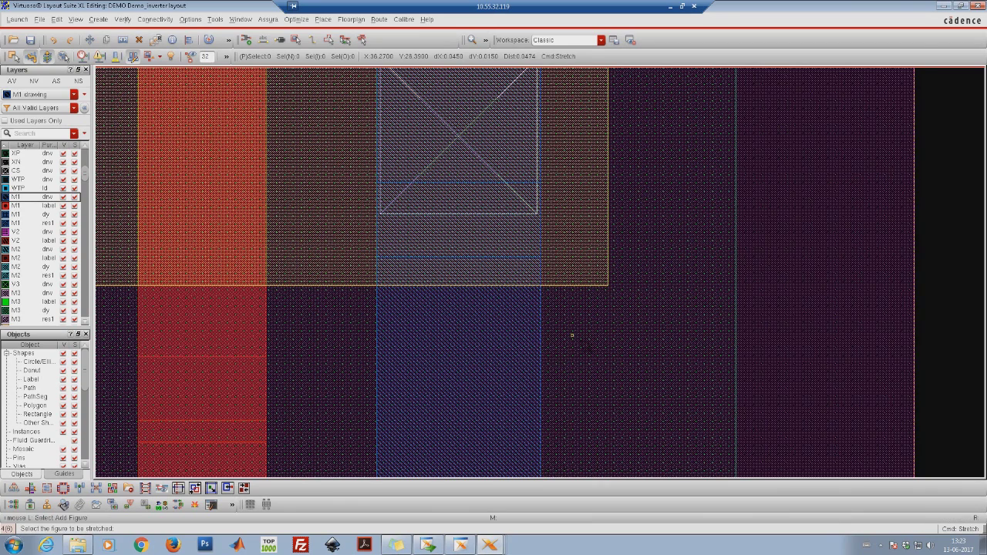
# Stretch the lower edge of the M1 rectangle down by about 2.01 onto the uppermost contact of the NMOS's right column
pyautogui.hotkey('shift', 'z')
pyautogui.hotkey('shift', 'z')
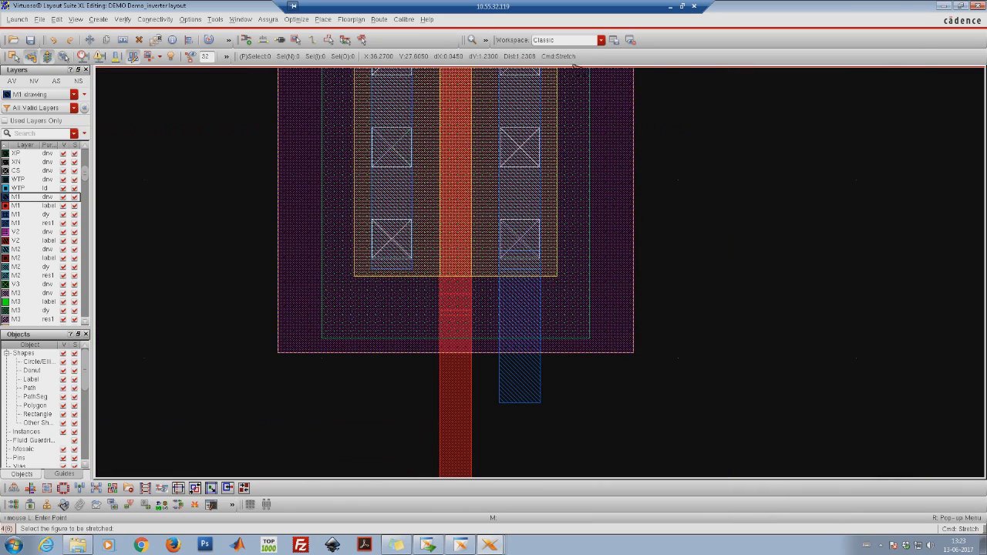
pyautogui.scroll(-1, 570, 250)
pyautogui.click(513, 299)
pyautogui.scroll(-3, 515, 309)
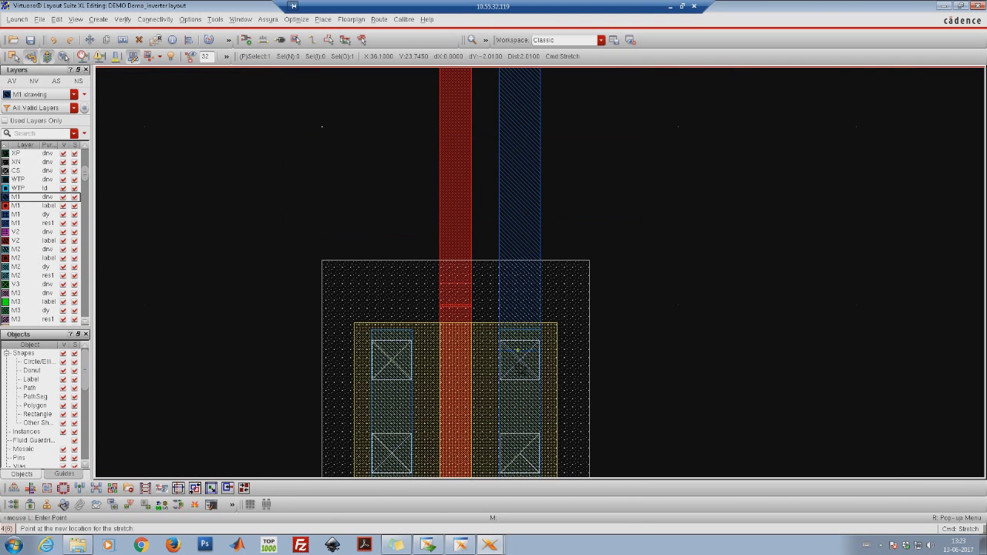
pyautogui.click(518, 360)
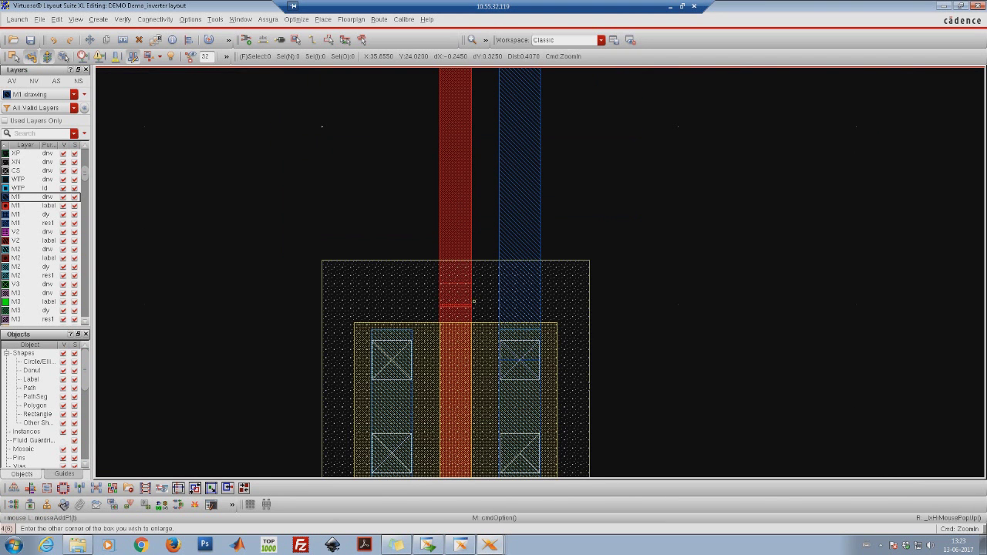
# Check the M1 strip's alignment with the NMOS contact column, save the layout and end the Stretch command
pyautogui.keyDown('ctrl'); pyautogui.scroll(3, 520, 363); pyautogui.keyUp('ctrl')
pyautogui.scroll(-1, 612, 394)
pyautogui.scroll(-1, 598, 381)
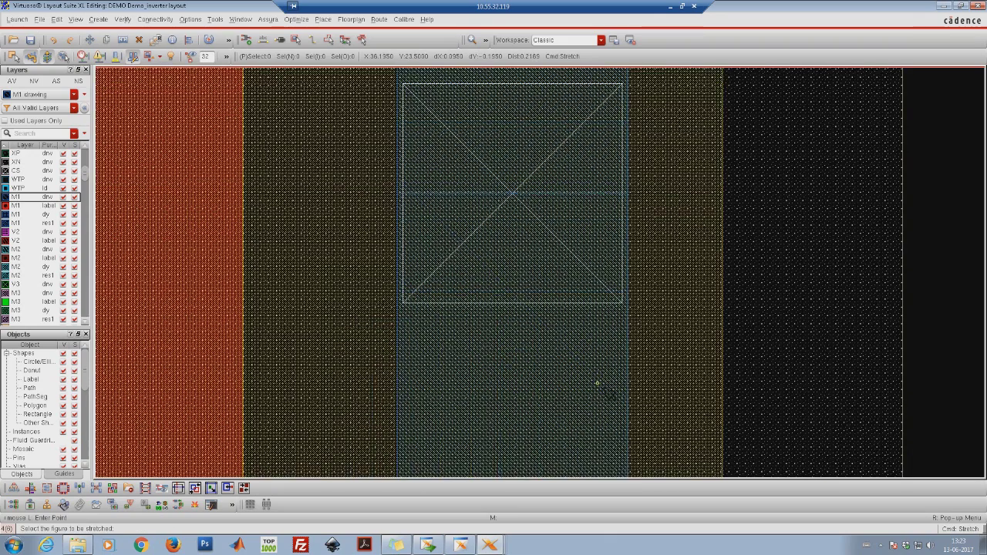
pyautogui.keyDown('ctrl'); pyautogui.scroll(-4, 598, 382); pyautogui.keyUp('ctrl')
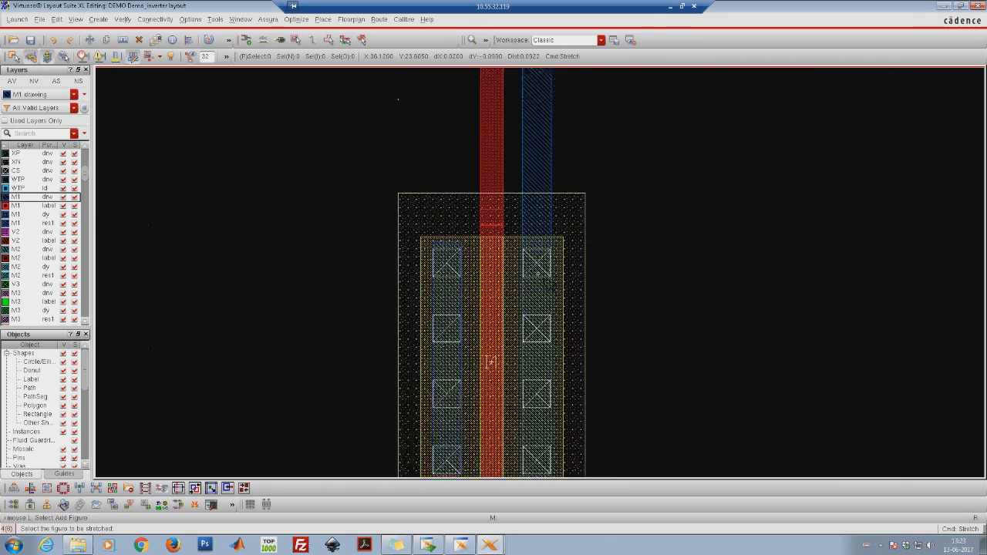
pyautogui.keyDown('ctrl'); pyautogui.scroll(-1, 490, 361); pyautogui.keyUp('ctrl')
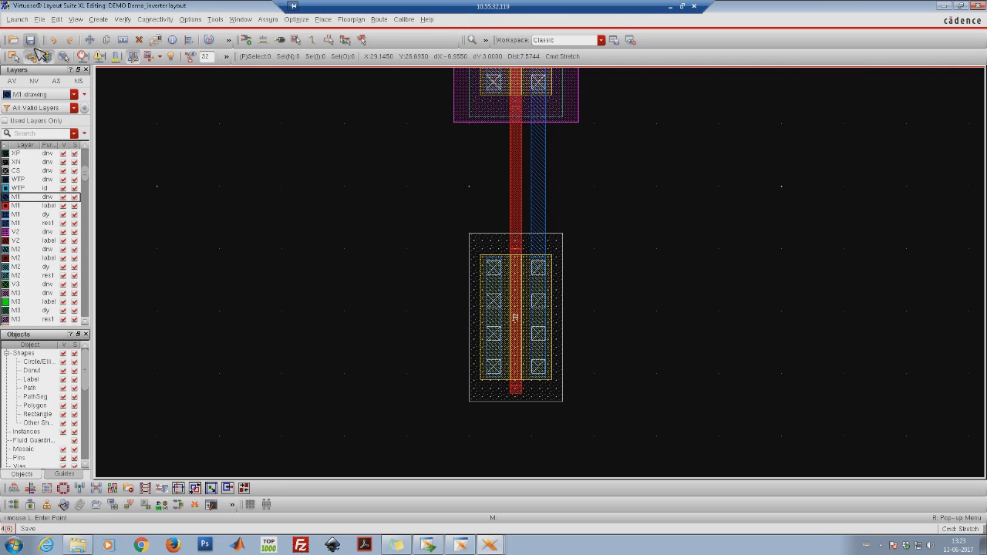
pyautogui.click(38, 56)
pyautogui.scroll(1, 440, 211)
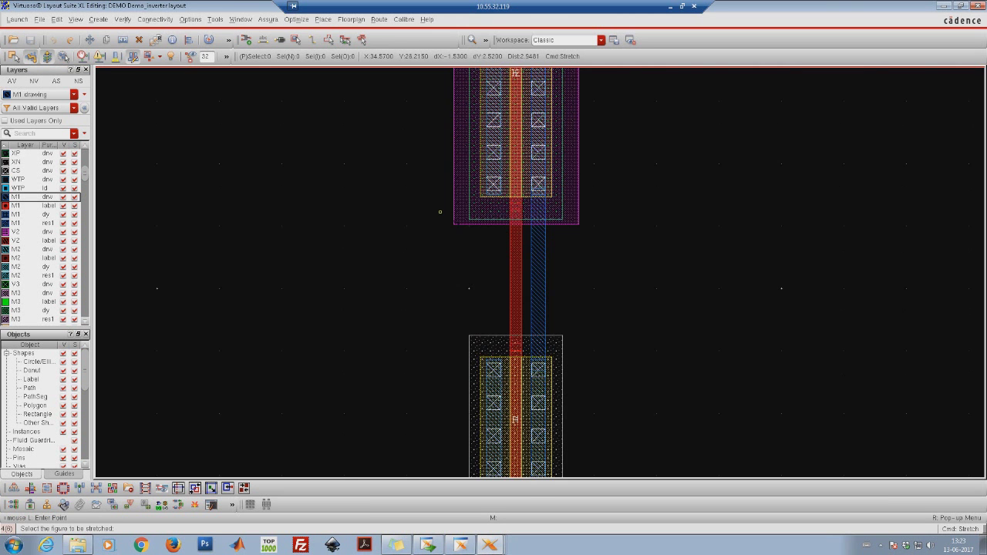
pyautogui.scroll(1, 440, 212)
pyautogui.scroll(1, 440, 211)
pyautogui.scroll(-1, 439, 211)
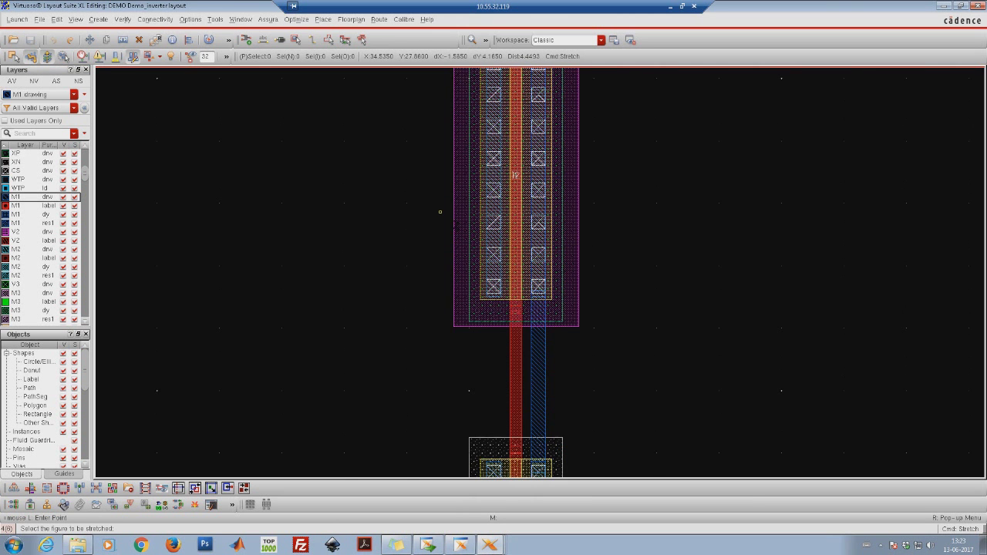
pyautogui.press('f')
pyautogui.press('Escape')
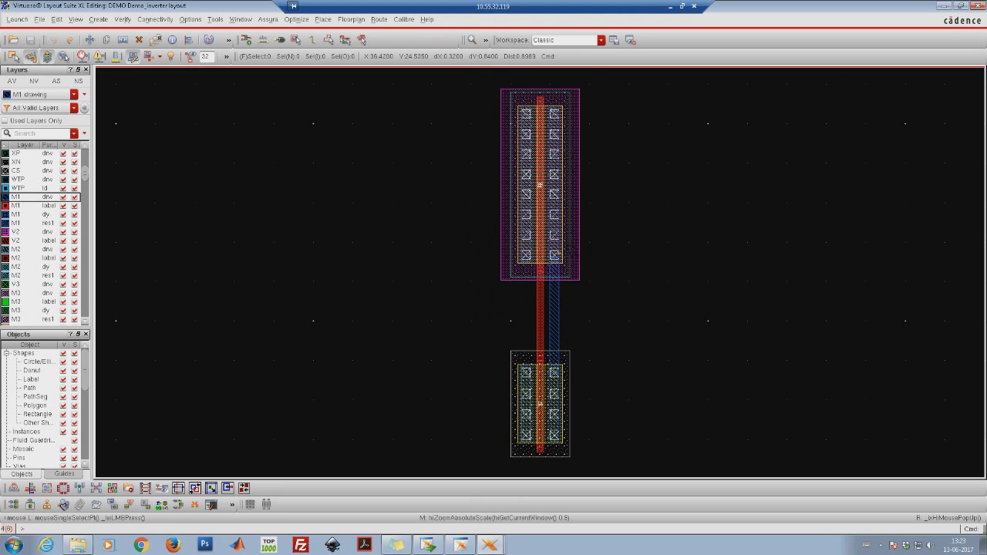
# Switch to the Demo_inverter schematic, examine how the transistor source and body terminals connect to vdd and gnd, and return to the layout
pyautogui.click(491, 546)
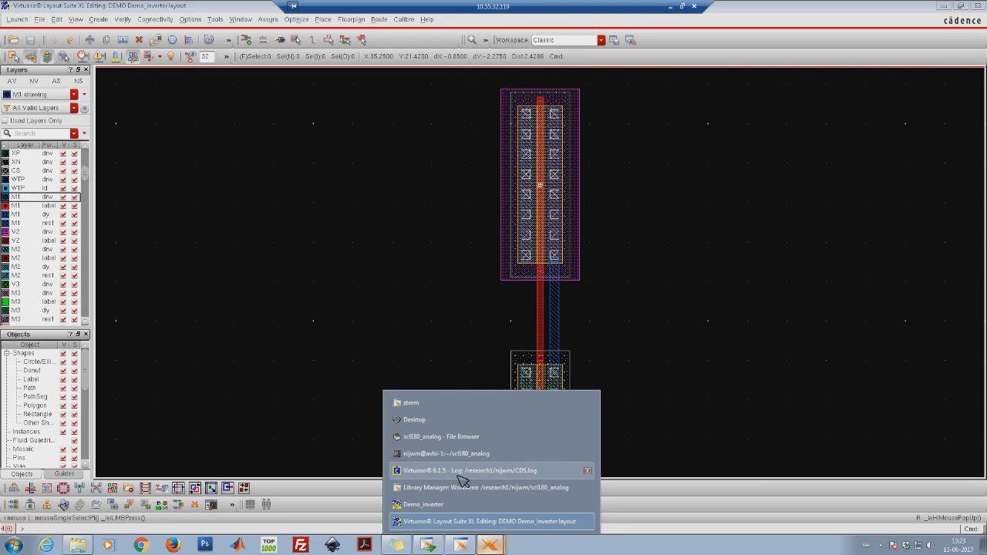
pyautogui.click(454, 506)
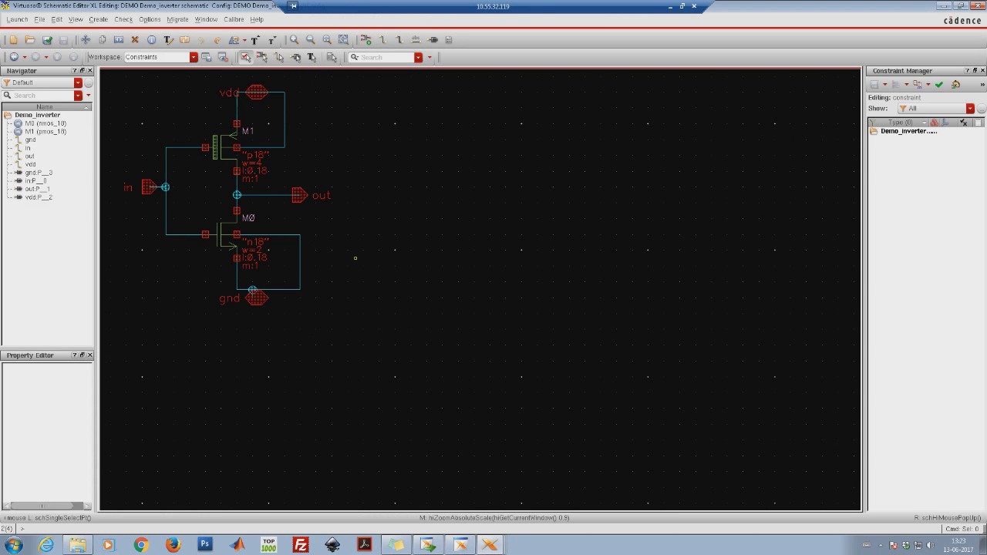
pyautogui.press('f')
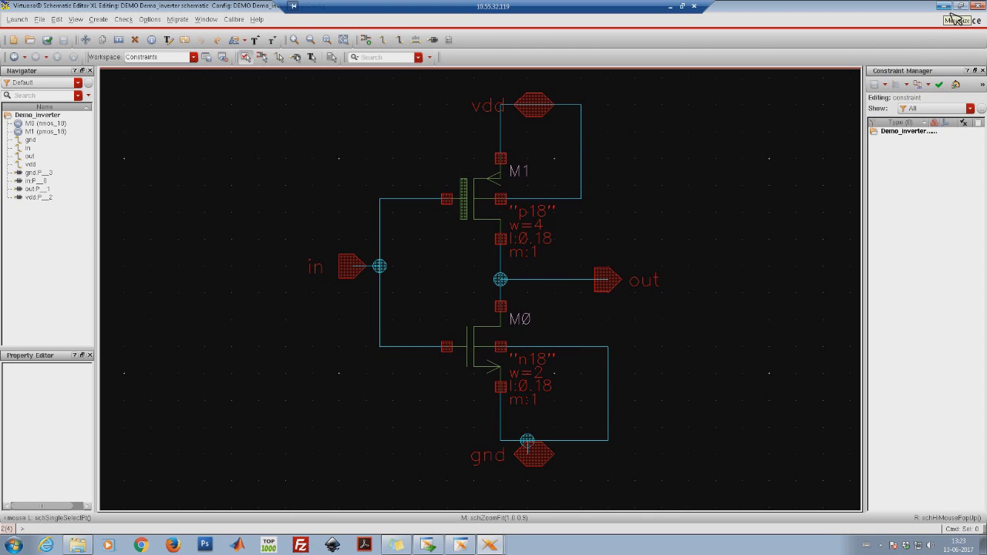
pyautogui.click(952, 12)
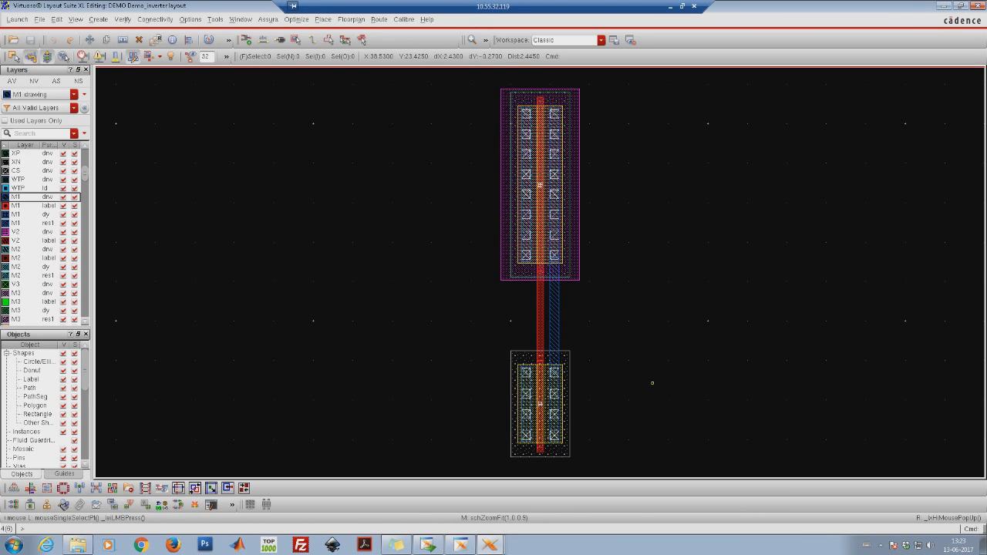
# Edit the NMOS instance parameters to show the tap properties and enable the Left Tap
pyautogui.click(551, 417)
pyautogui.scroll(-2, 628, 371)
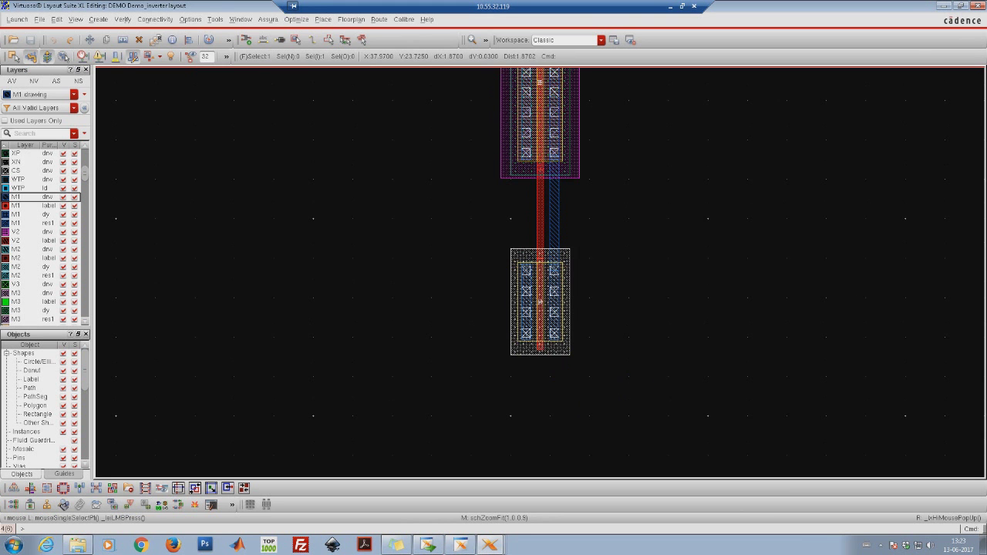
pyautogui.keyDown('ctrl'); pyautogui.scroll(4, 588, 383); pyautogui.keyUp('ctrl')
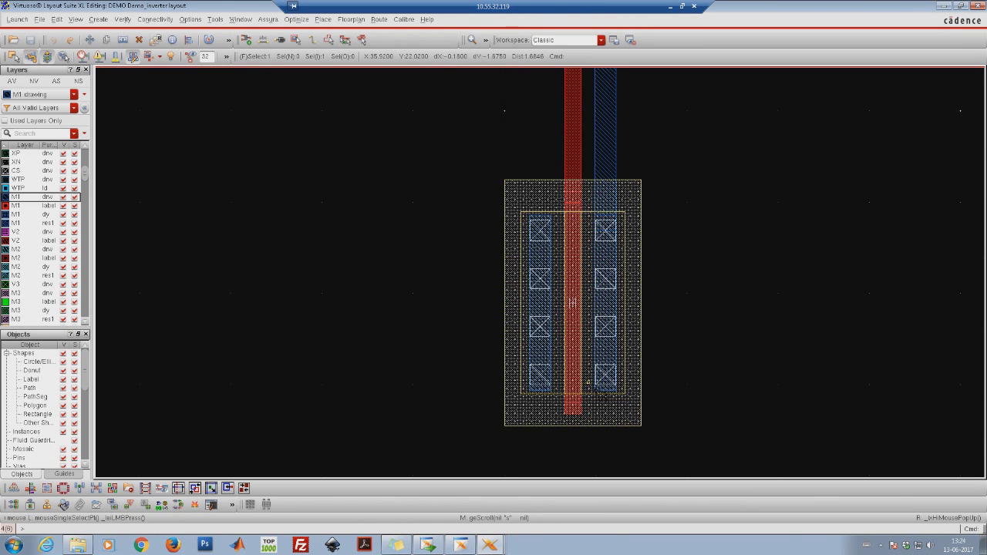
pyautogui.press('q')
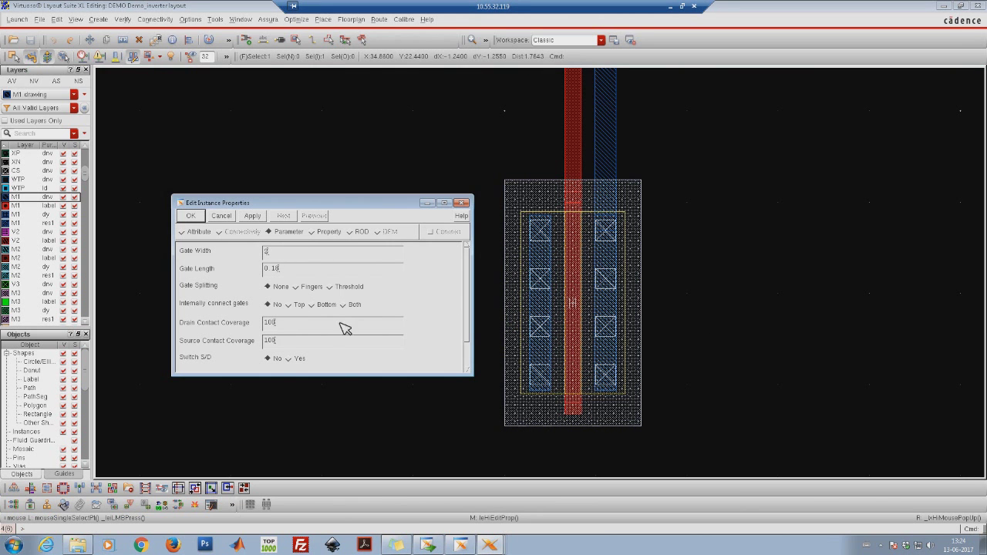
pyautogui.moveTo(472, 270); pyautogui.dragTo(469, 320)
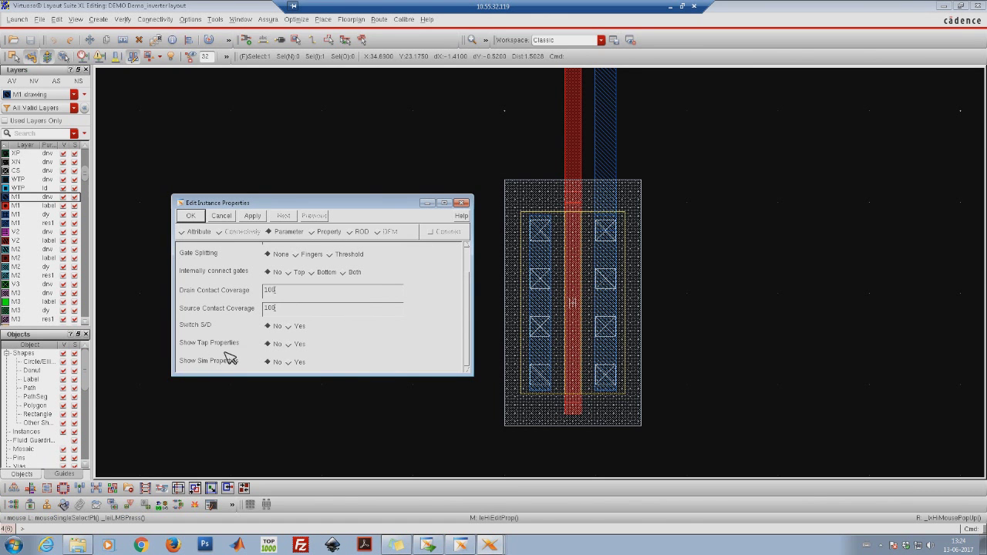
pyautogui.click(297, 349)
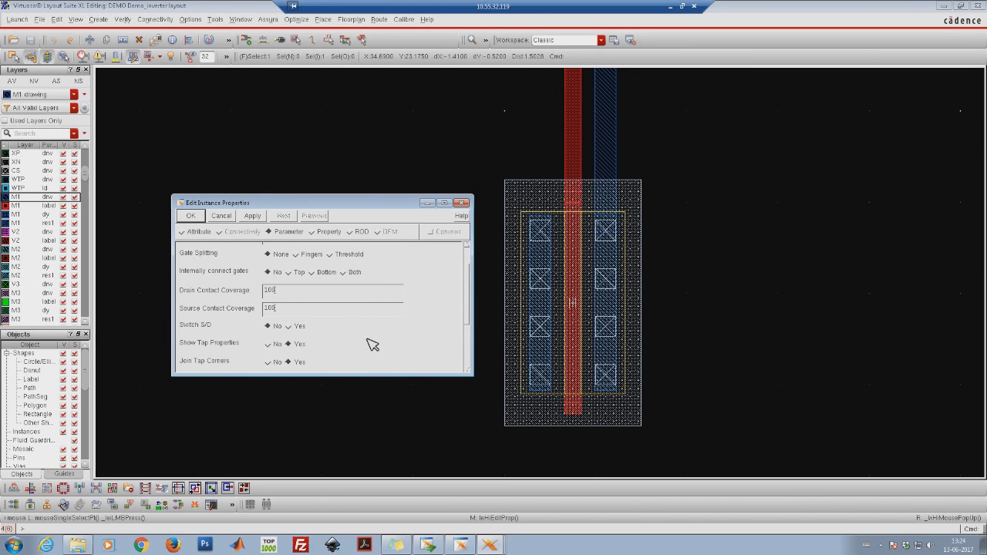
pyautogui.moveTo(473, 291); pyautogui.dragTo(471, 319)
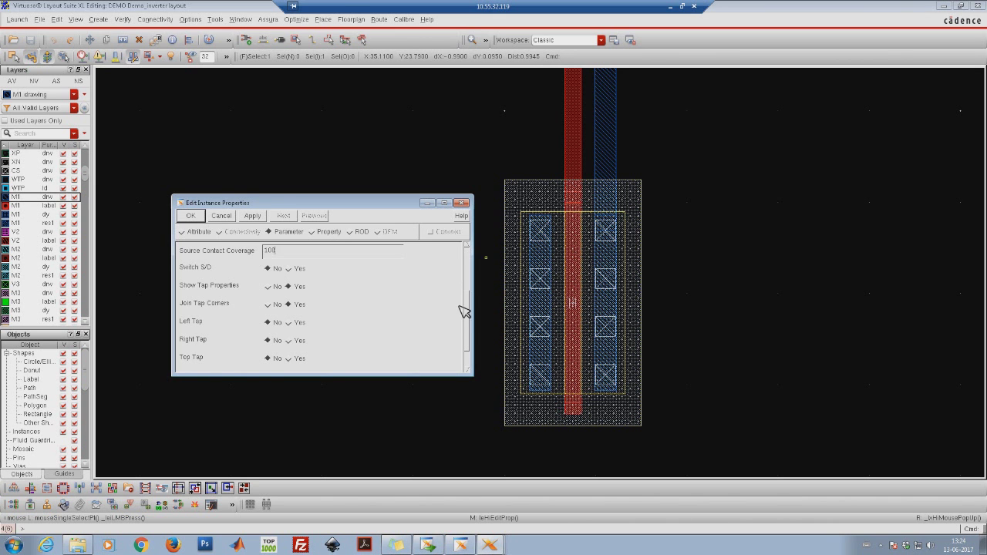
pyautogui.click(298, 322)
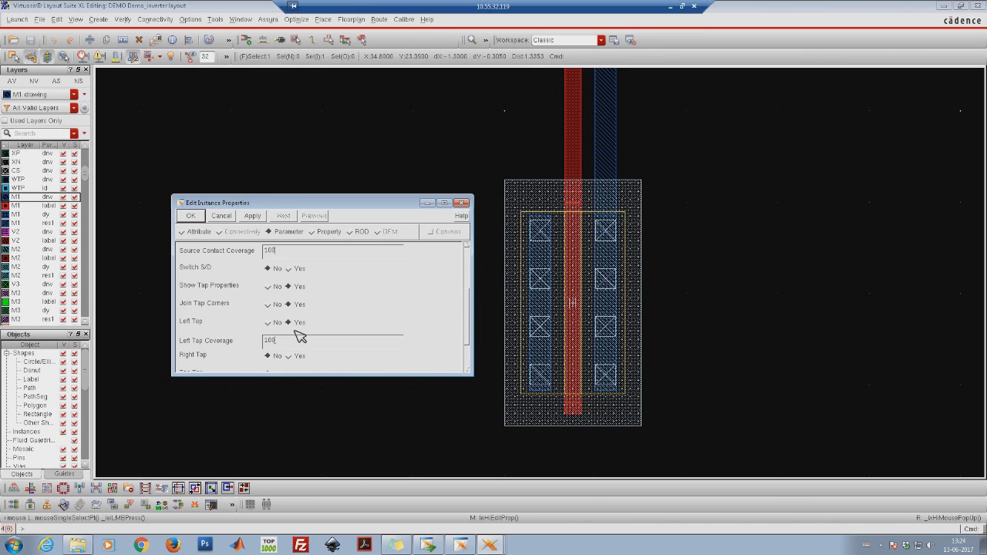
pyautogui.click(202, 222)
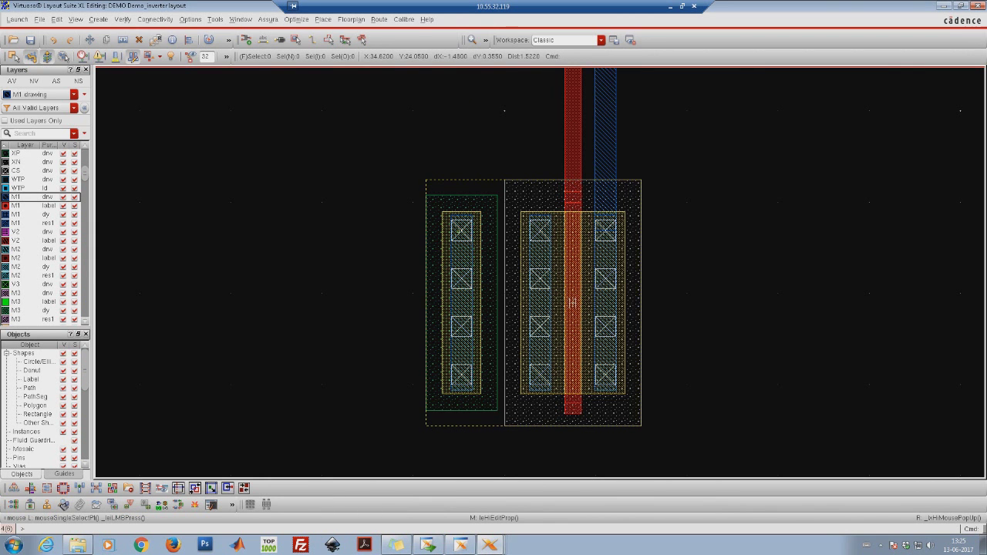
# Draw an M1 rectangle about 0.94 by 0.47 joining the NMOS's left tap to its left contact column, and save the layout
pyautogui.press('r')
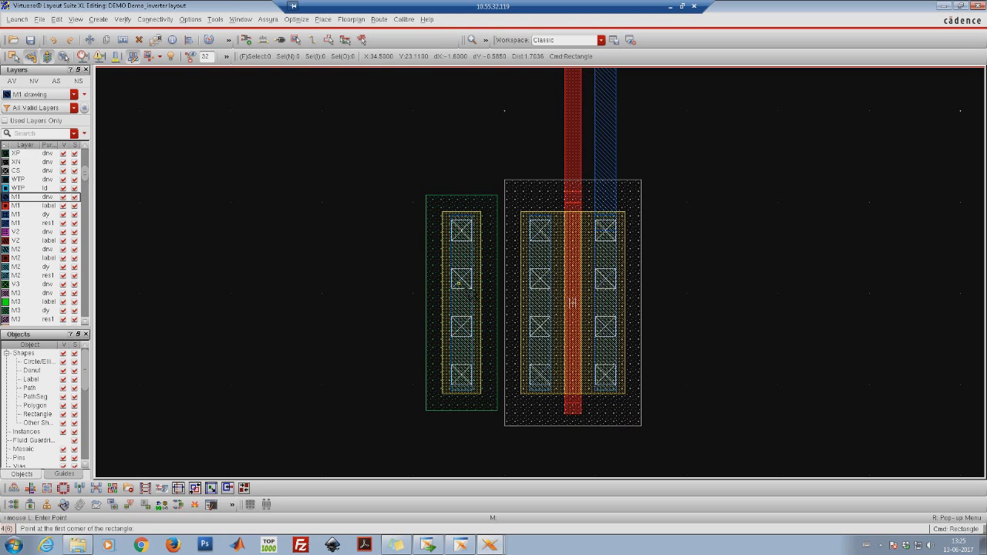
pyautogui.click(461, 281)
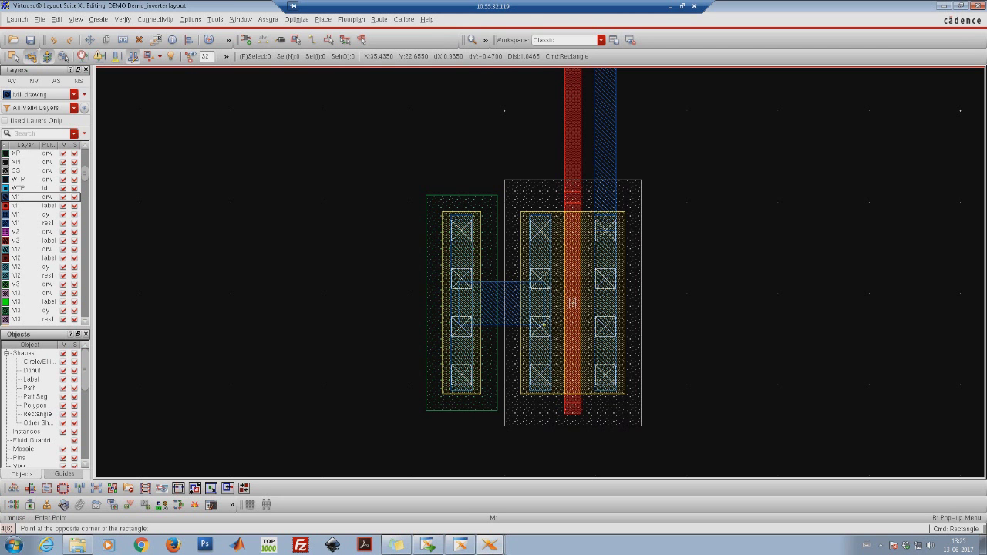
pyautogui.click(544, 324)
pyautogui.click(30, 39)
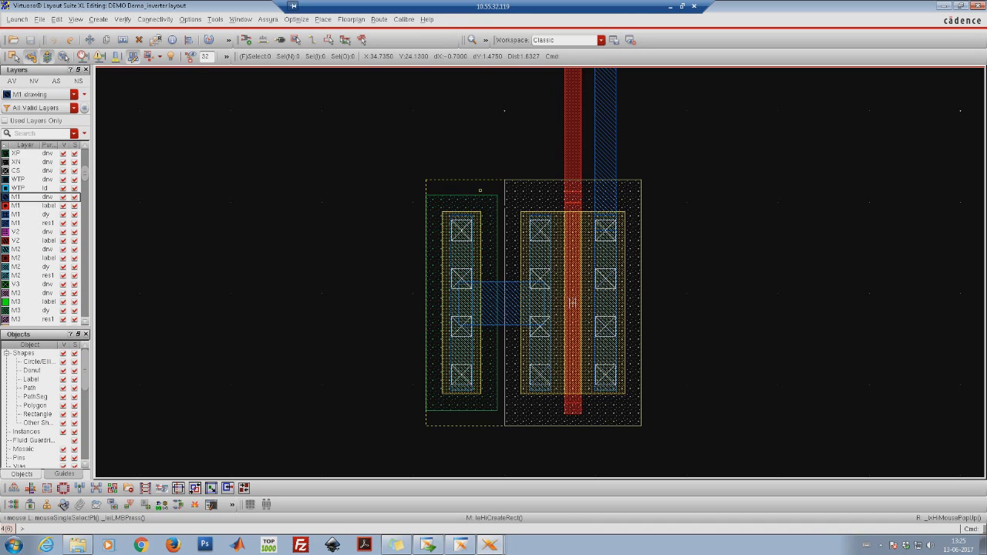
# Edit the PMOS instance parameters to show the tap properties and enable the Left Tap
pyautogui.scroll(-8, 497, 199)
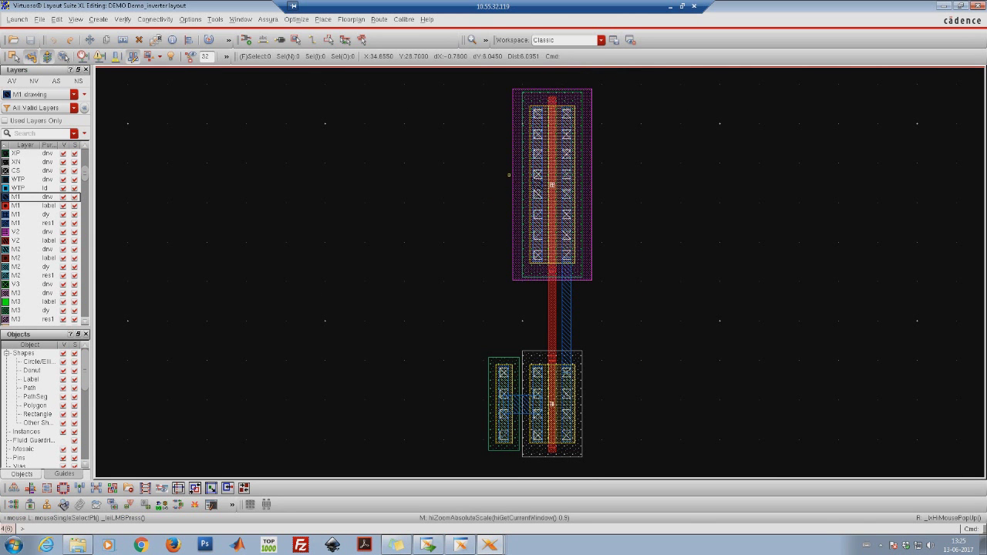
pyautogui.click(553, 171)
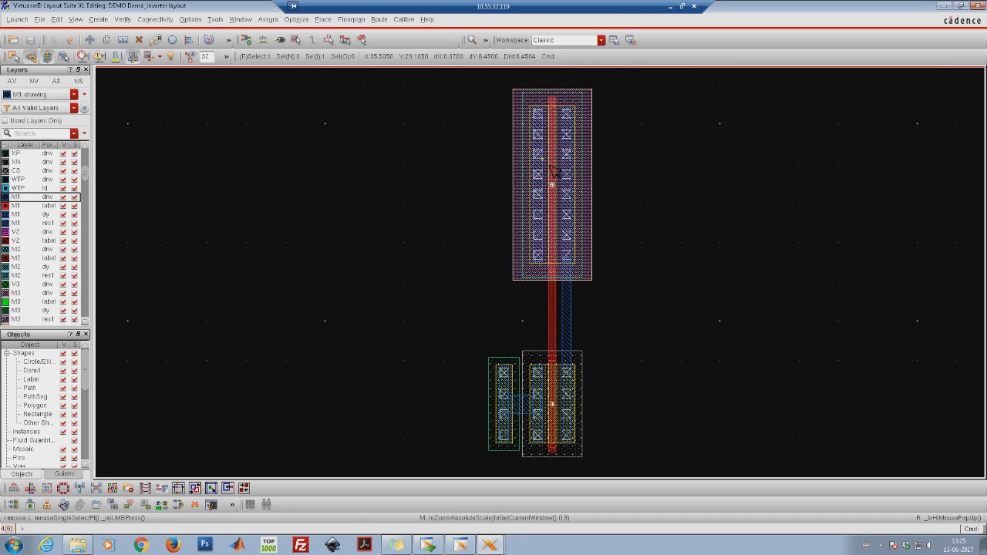
pyautogui.press('q')
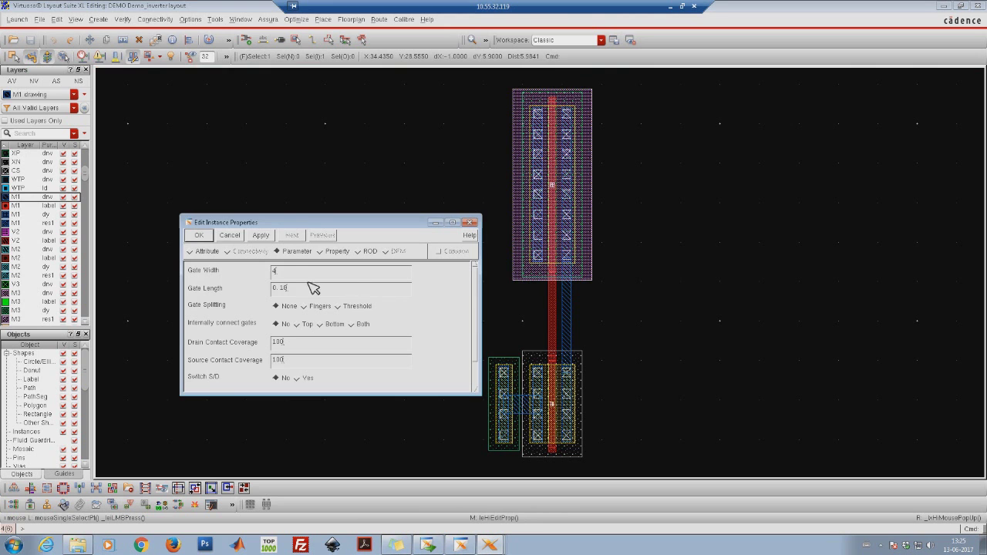
pyautogui.moveTo(320, 223); pyautogui.dragTo(331, 121)
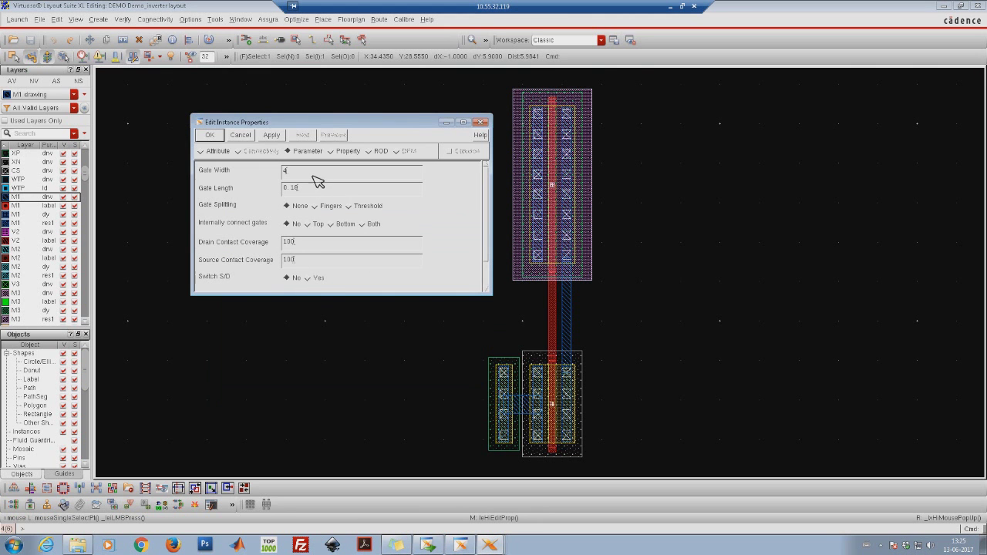
pyautogui.scroll(-2, 487, 224)
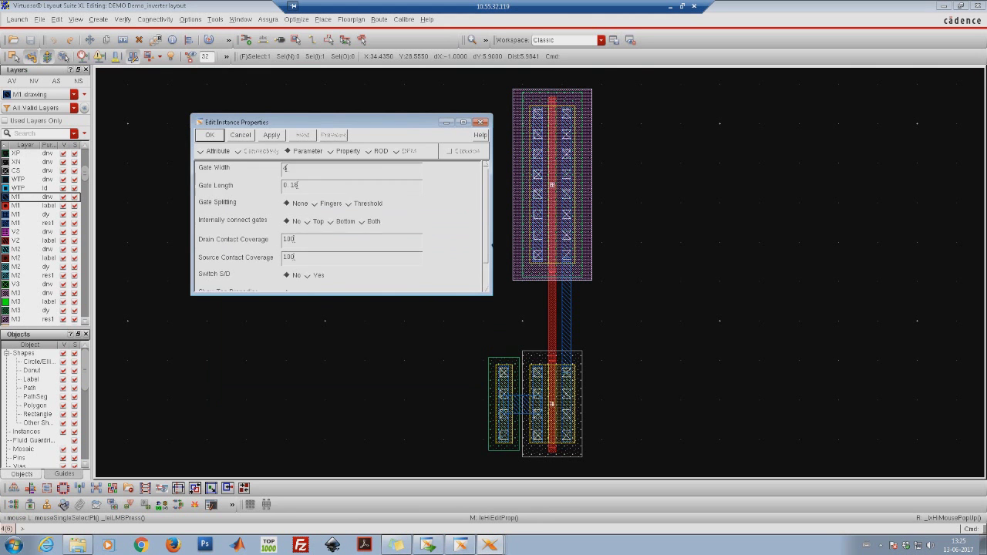
pyautogui.click(318, 268)
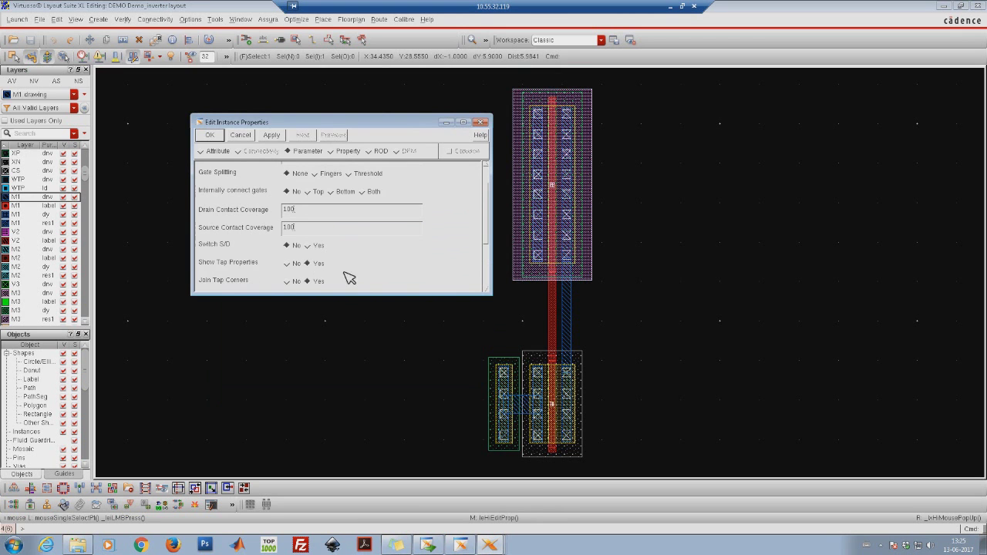
pyautogui.scroll(-3, 491, 223)
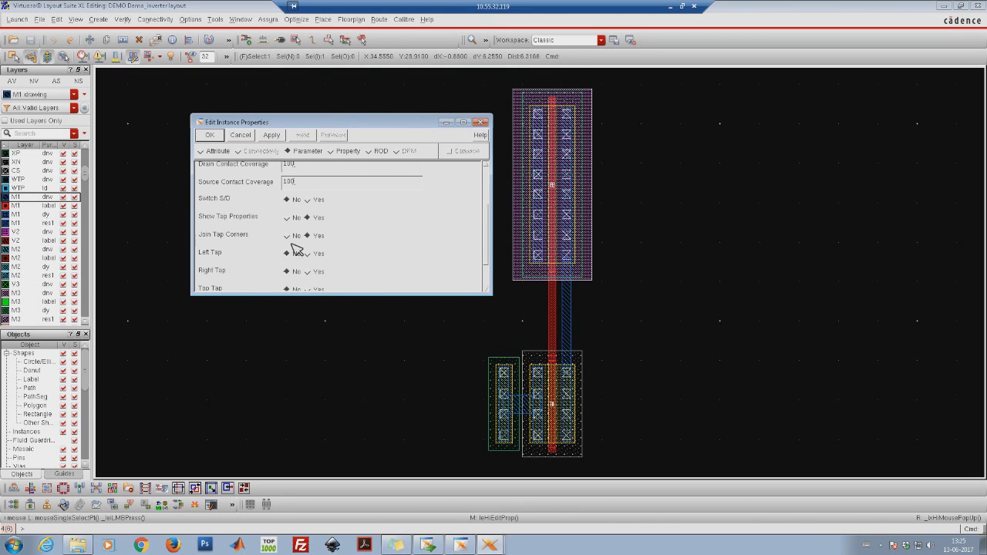
pyautogui.click(315, 260)
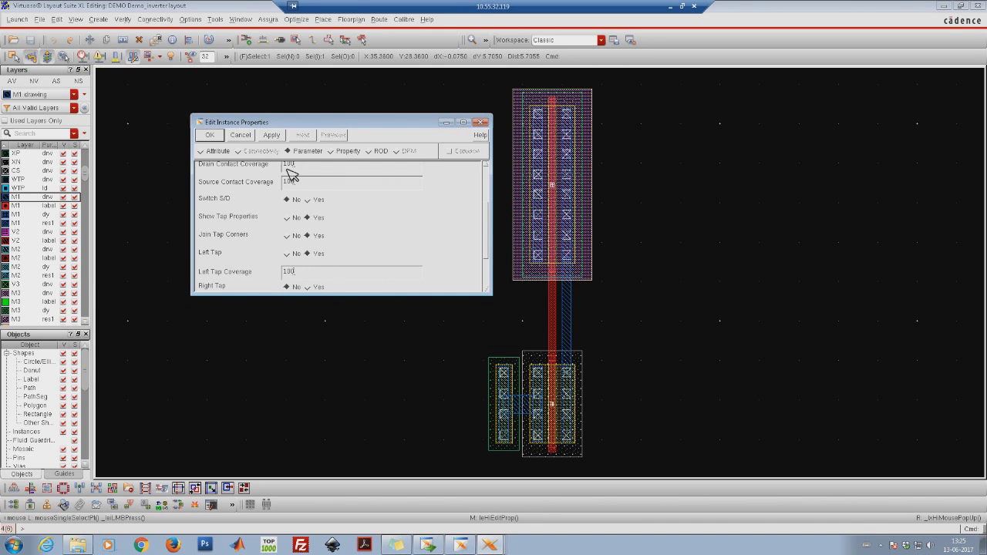
pyautogui.click(209, 136)
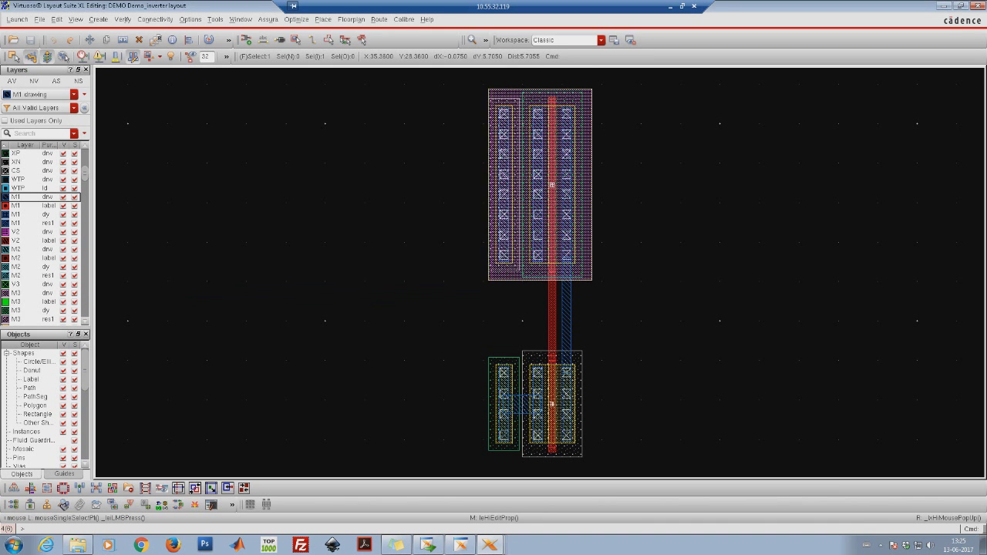
pyautogui.click(452, 180)
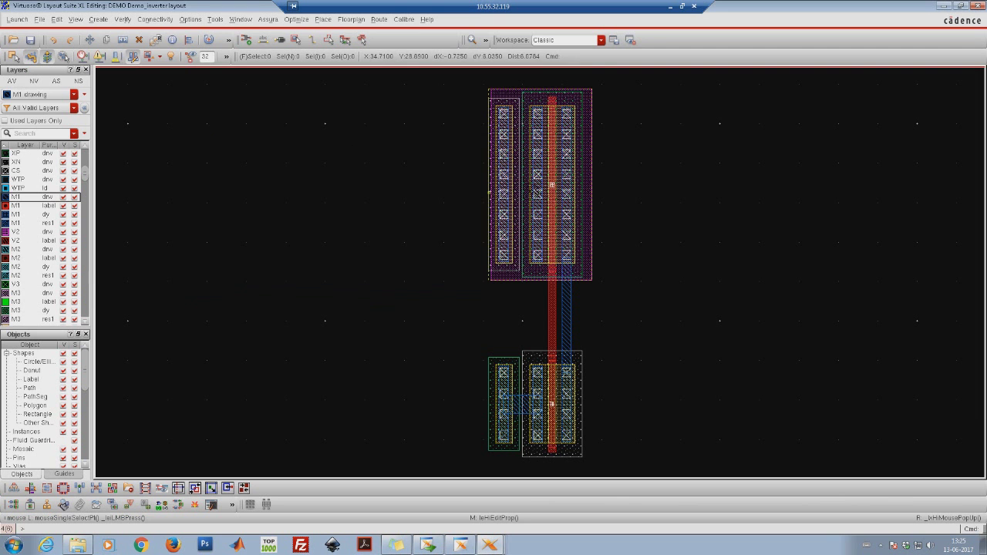
pyautogui.moveTo(426, 109); pyautogui.dragTo(686, 268, button='right')
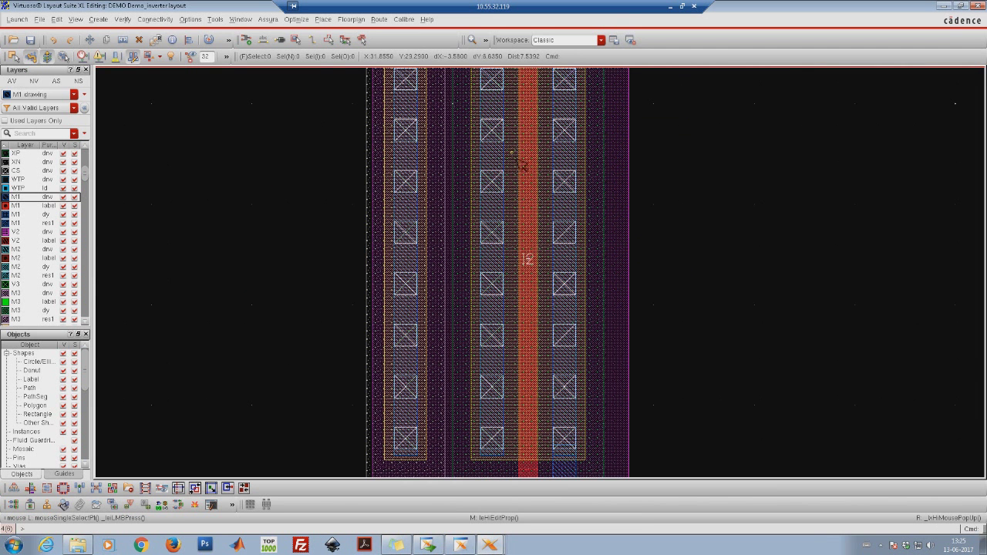
# Draw an M1 rectangle joining the PMOS's left tap to its left contact column, and save the layout
pyautogui.press('r')
pyautogui.click(426, 114)
pyautogui.click(492, 301)
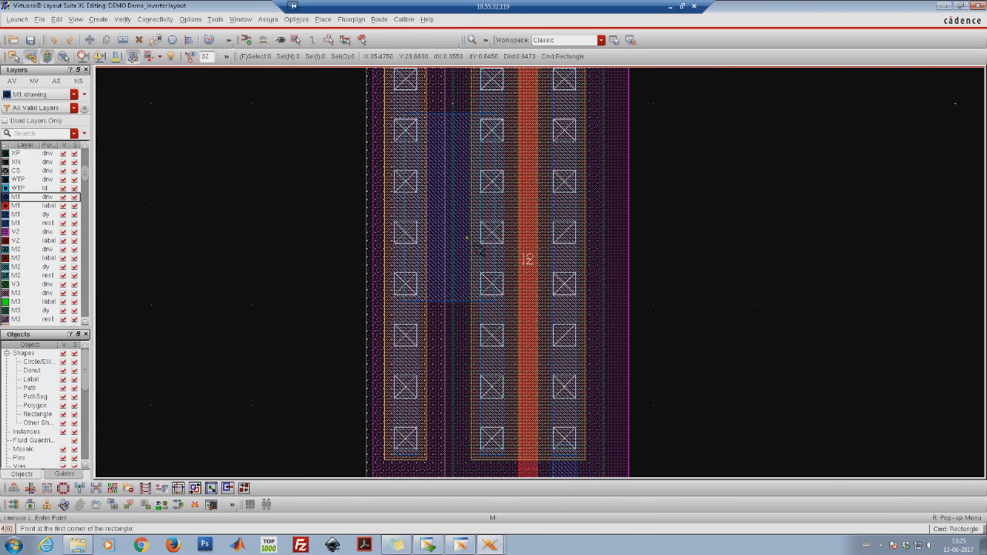
pyautogui.press('Escape')
pyautogui.press('f')
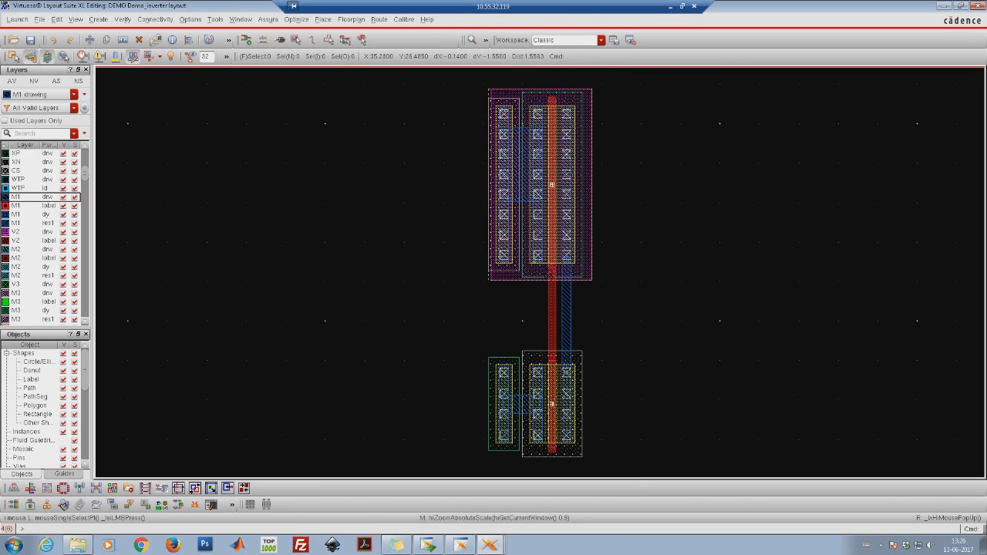
pyautogui.click(30, 39)
# Switch to the Demo_inverter schematic, examine its pin connections, and return to the layout to compare the PMOS and NMOS wiring
pyautogui.click(490, 545)
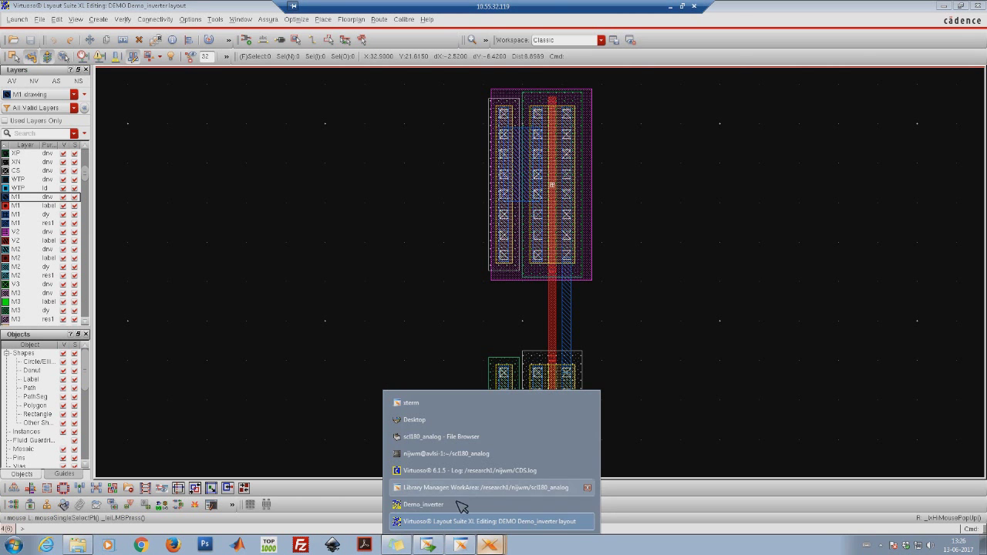
pyautogui.click(432, 506)
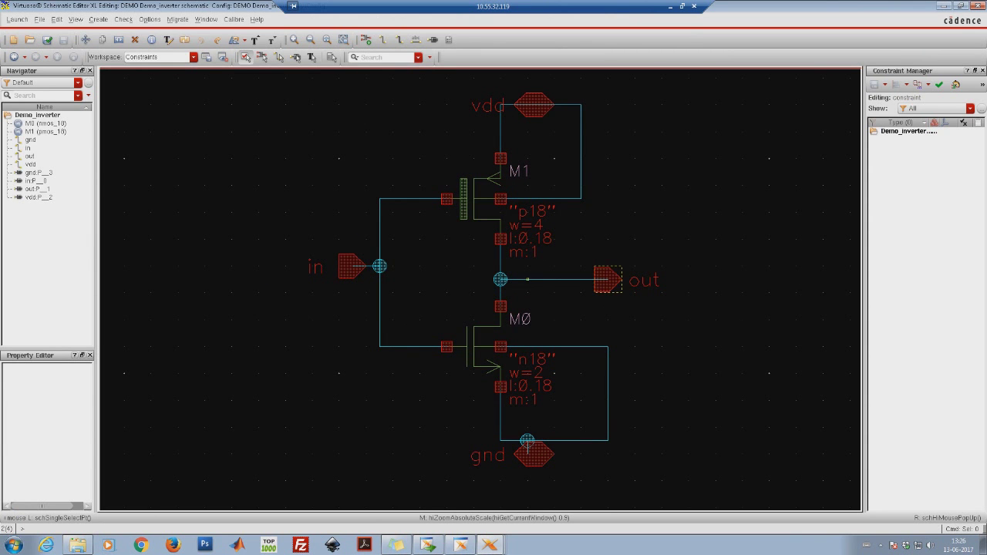
pyautogui.click(946, 7)
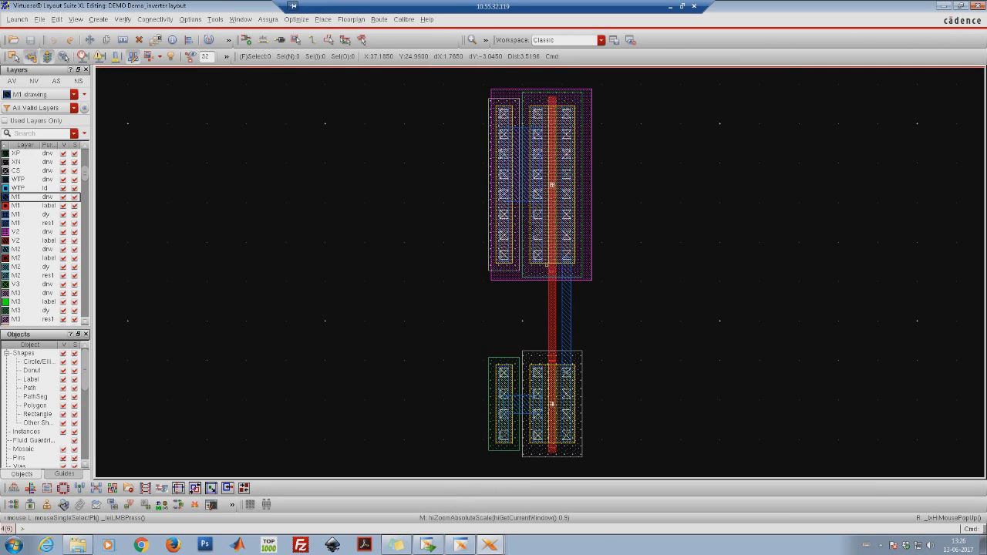
pyautogui.click(521, 181)
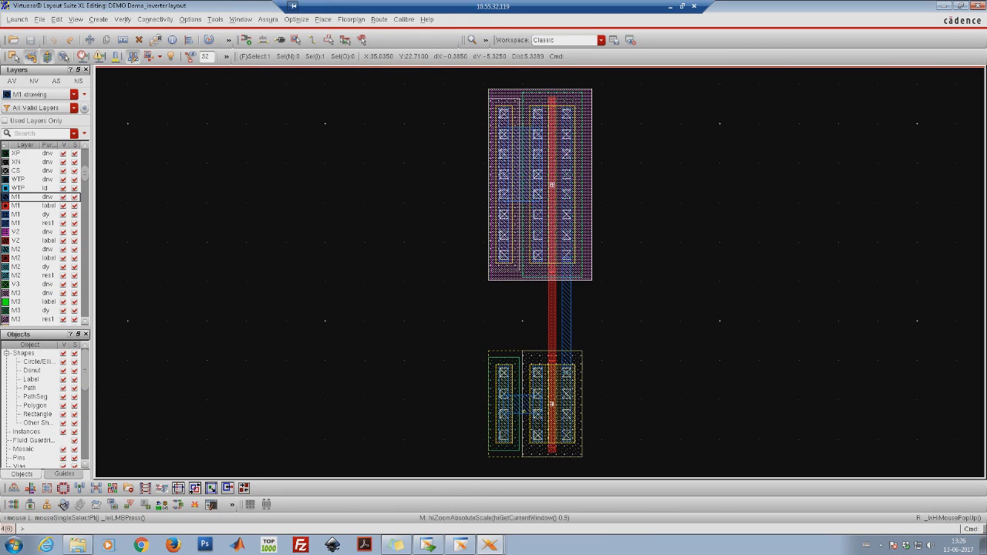
pyautogui.click(584, 386)
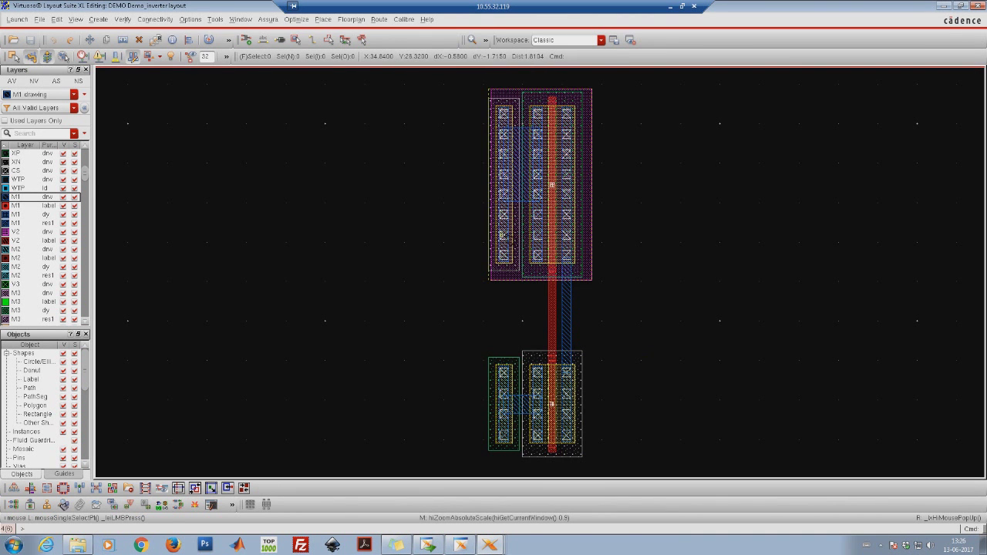
# Filter the layer list by M1 and make the M1 label layer the current entry layer
pyautogui.keyDown('ctrl'); pyautogui.scroll(2, 627, 403); pyautogui.keyUp('ctrl')
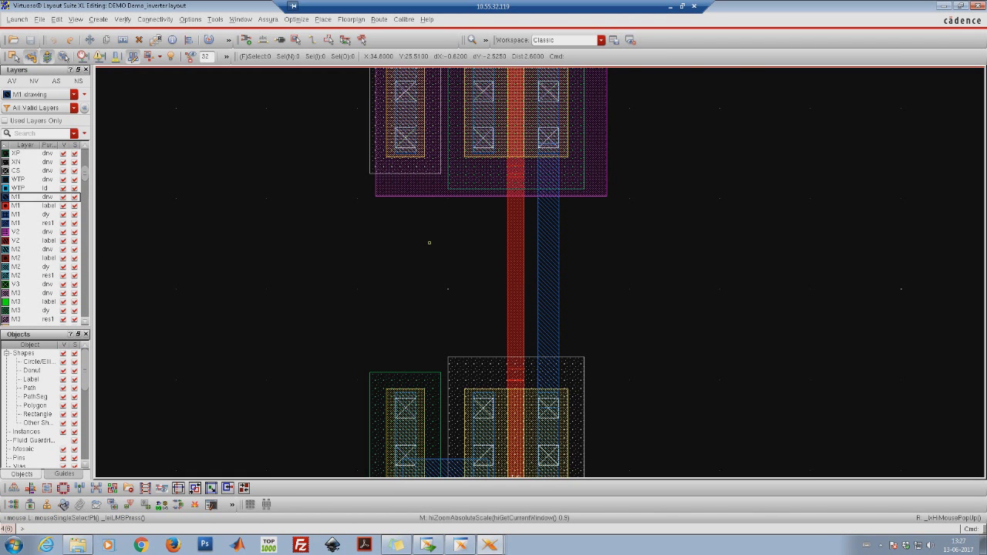
pyautogui.click(38, 134)
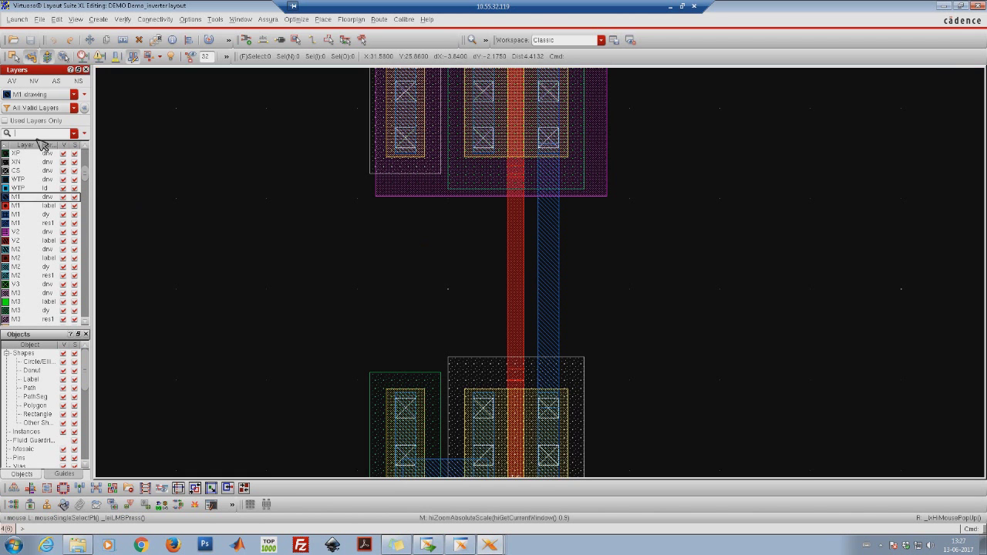
pyautogui.write('M1')
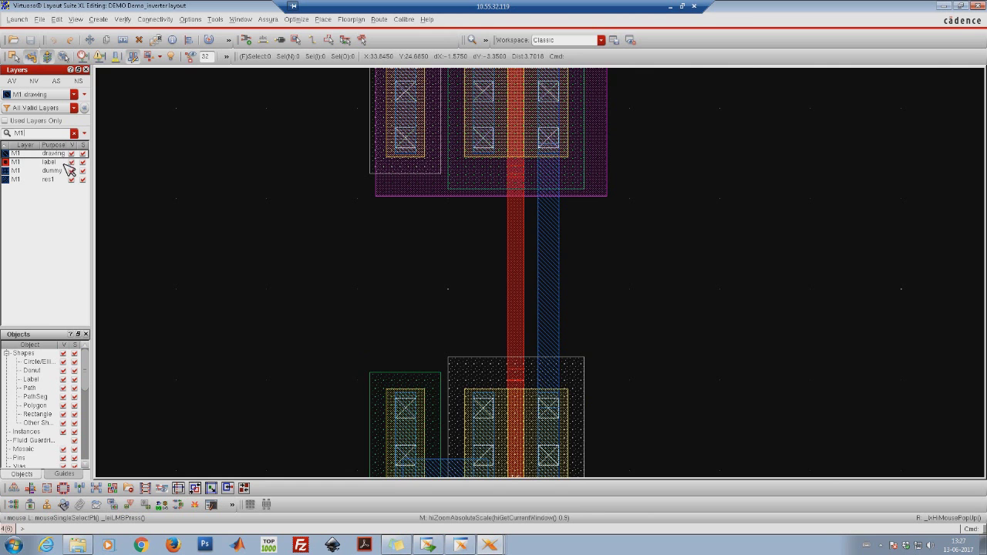
pyautogui.click(27, 162)
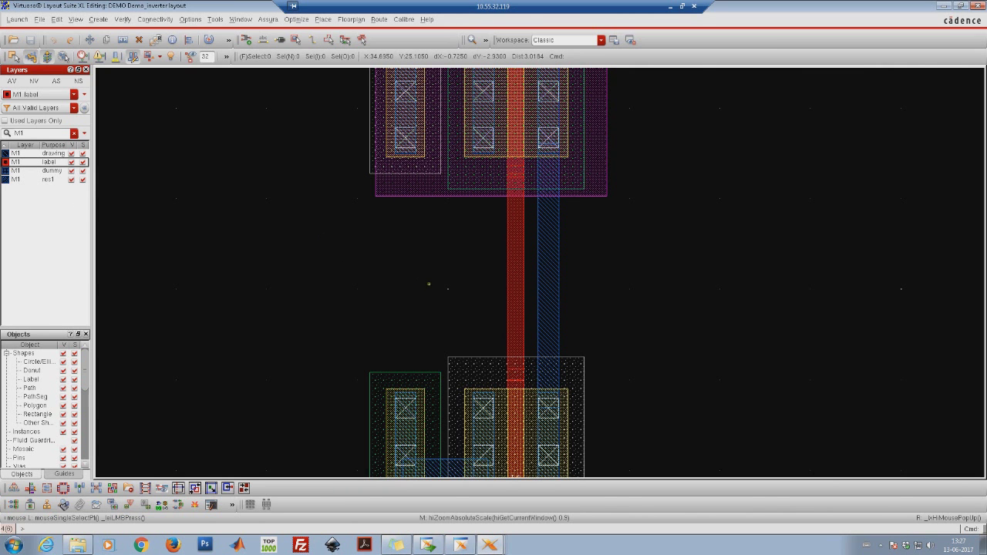
# Create an M1 label reading out and place it on the M1 strip joining the two drains
pyautogui.click(98, 19)
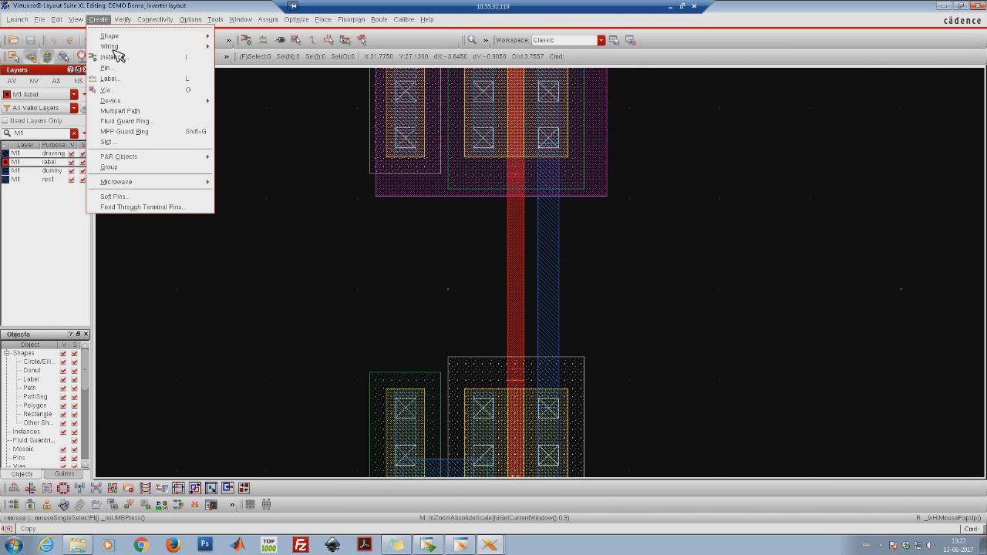
pyautogui.click(132, 80)
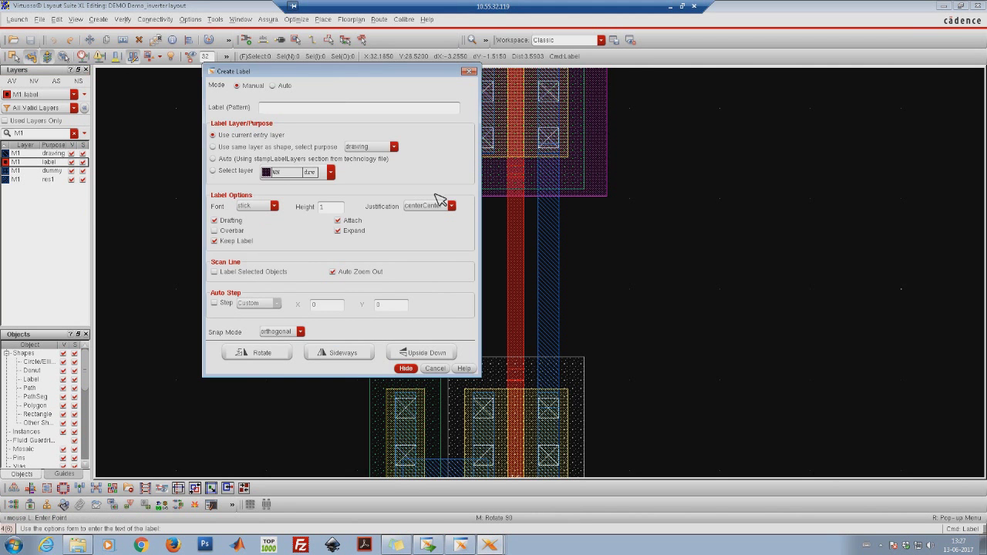
pyautogui.moveTo(328, 72); pyautogui.dragTo(658, 108)
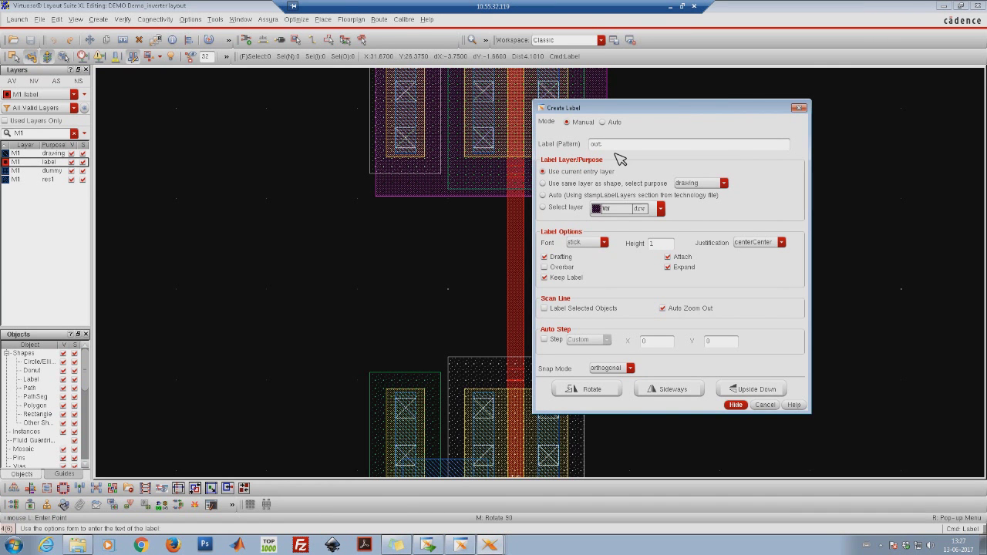
pyautogui.click(737, 405)
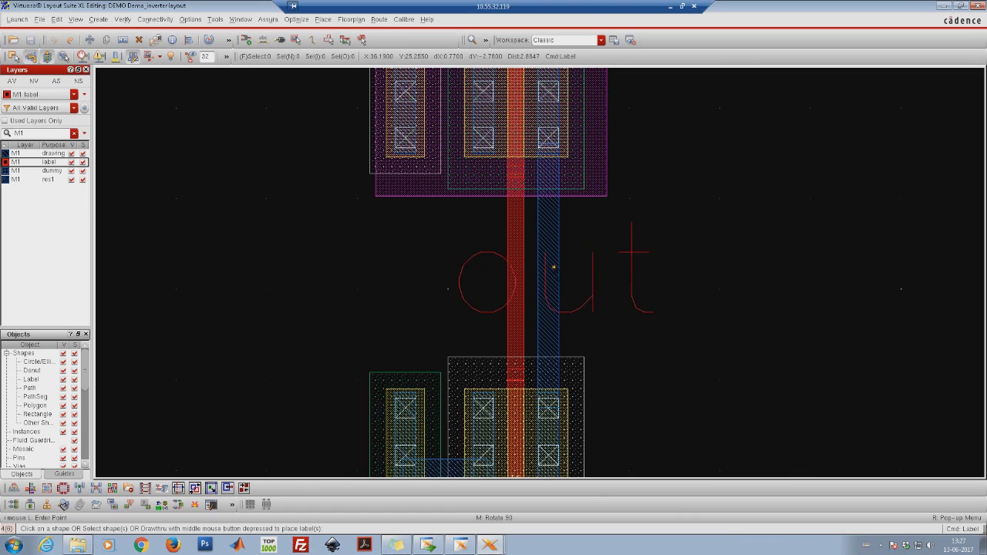
pyautogui.click(549, 266)
pyautogui.press('Escape')
pyautogui.moveTo(529, 248); pyautogui.dragTo(561, 287, button='right')
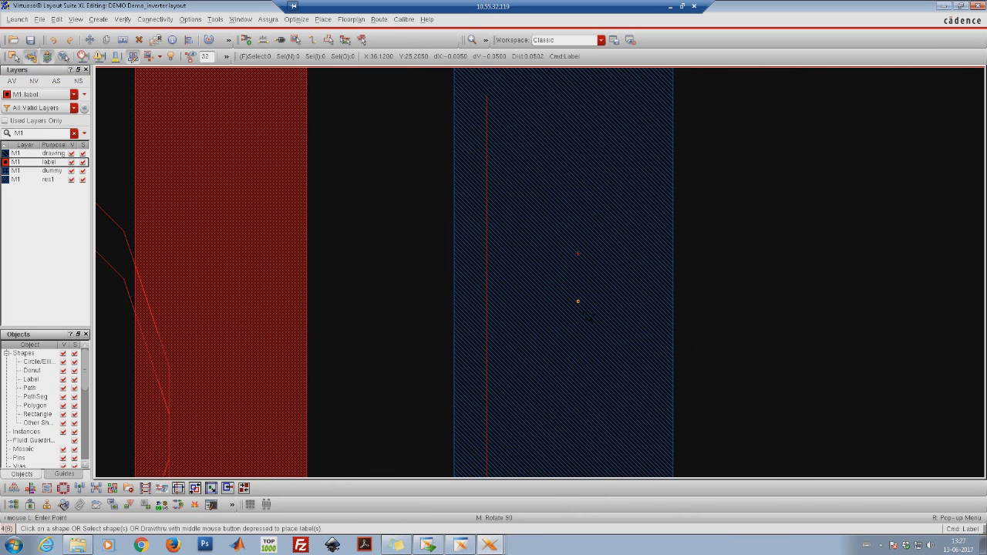
pyautogui.click(578, 254)
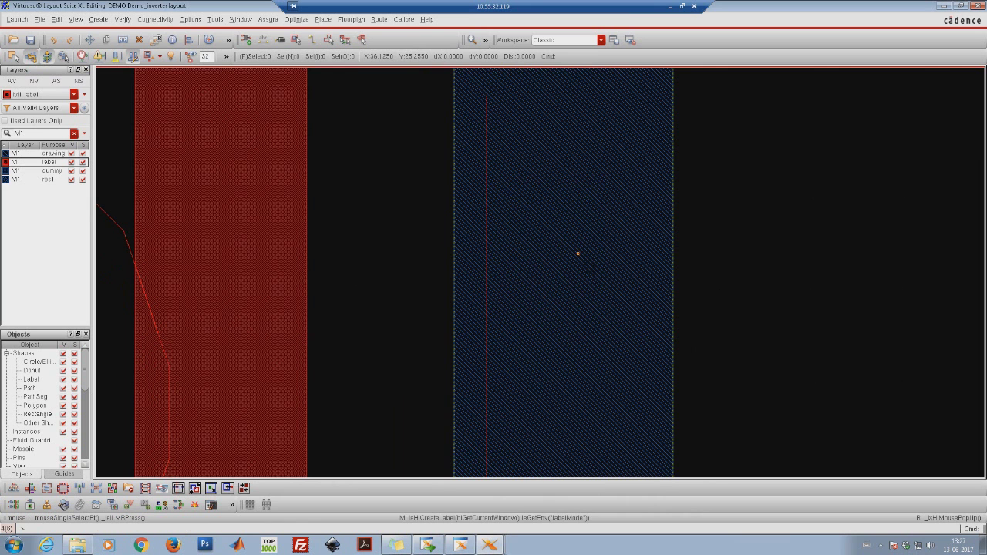
# Edit the properties of the out label to set its height to 0.3
pyautogui.hotkey('shift', 'z')
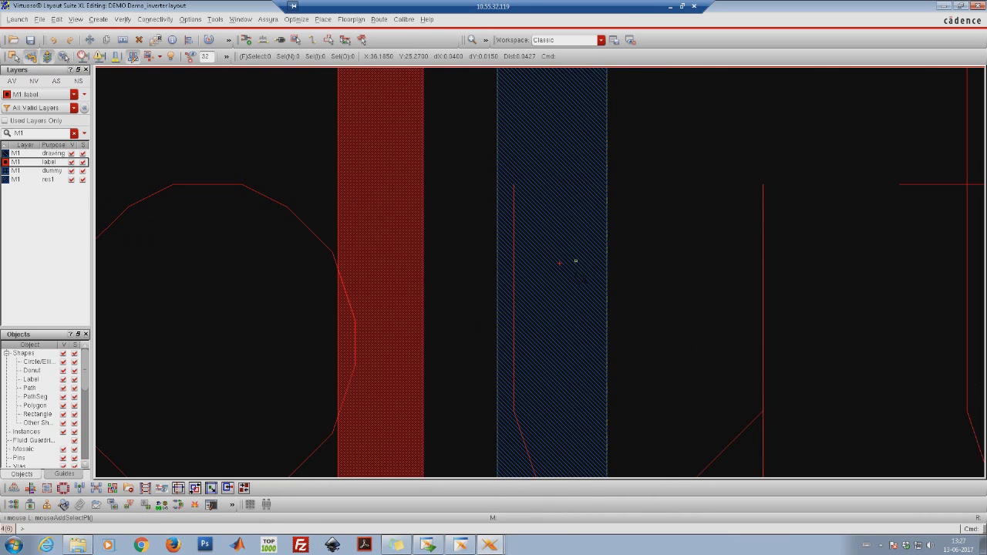
pyautogui.hotkey('shift', 'z')
pyautogui.hotkey('shift', 'z')
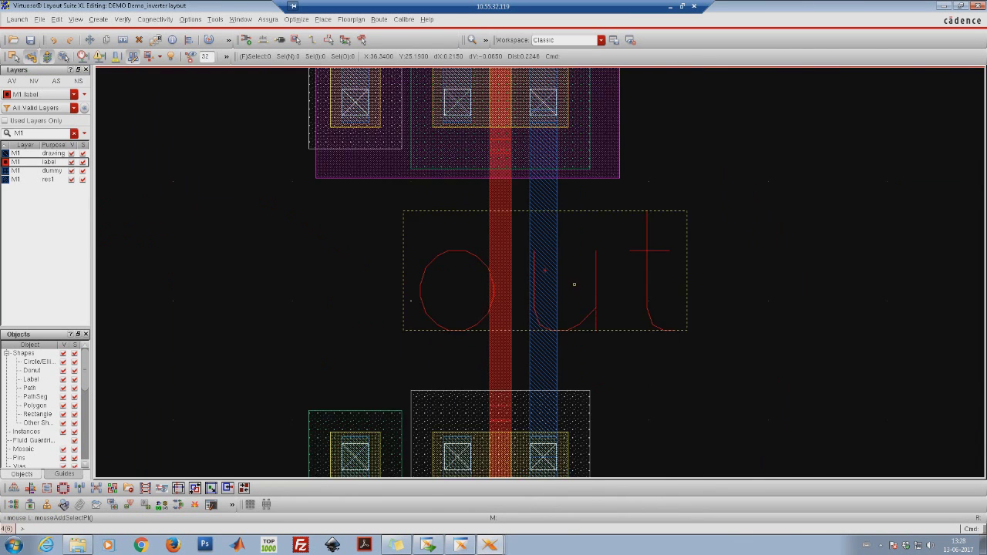
pyautogui.click(617, 294)
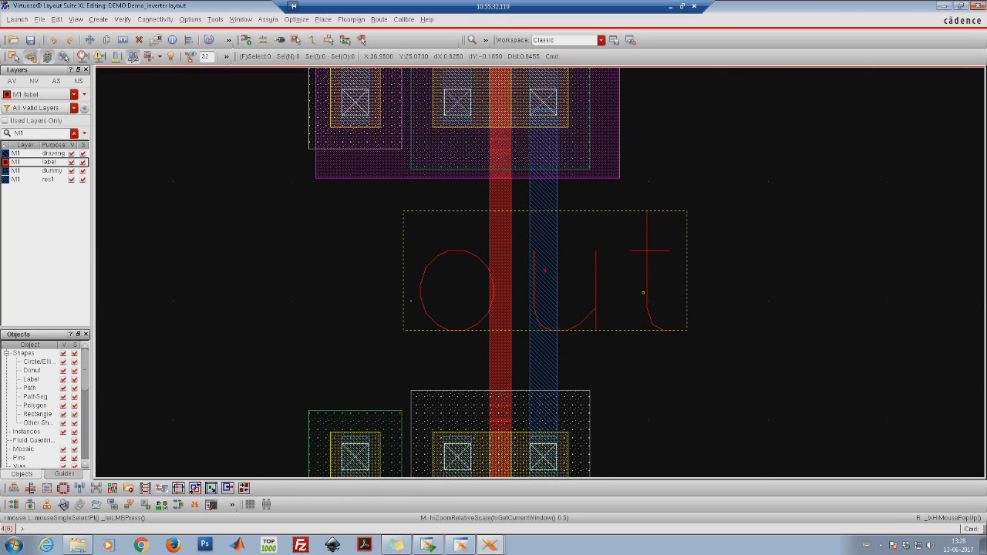
pyautogui.press('q')
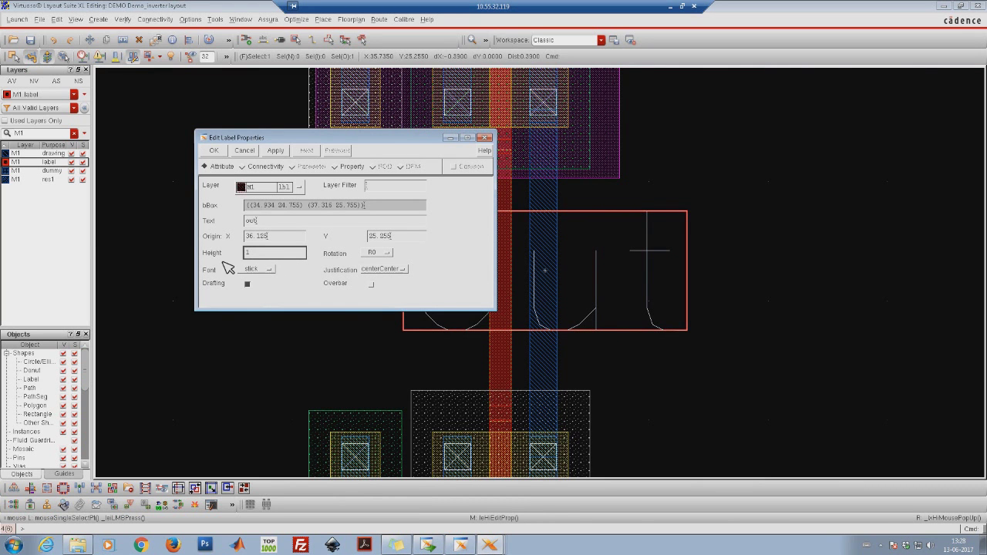
pyautogui.click(246, 256)
pyautogui.press('BackSpace')
pyautogui.write('.3')
pyautogui.press('Return')
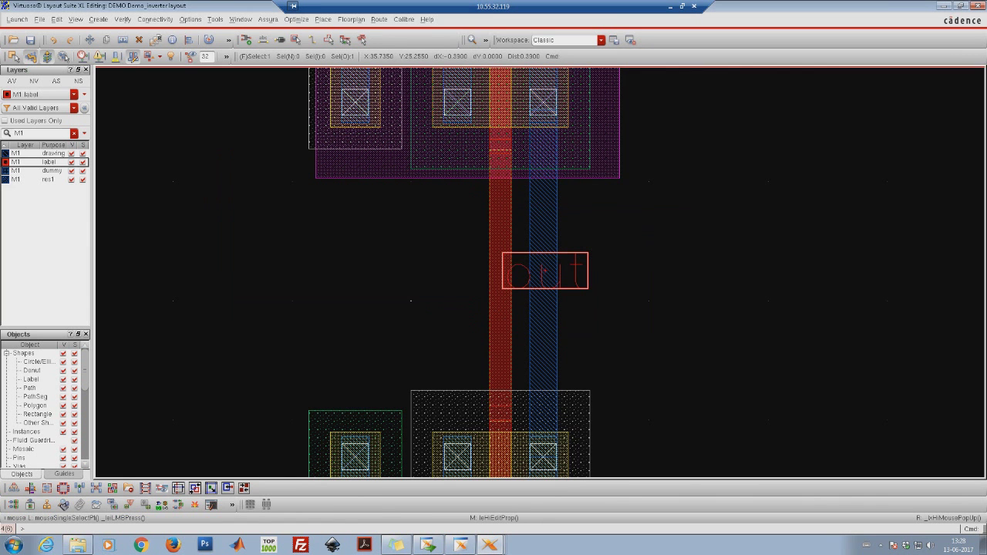
pyautogui.click(597, 288)
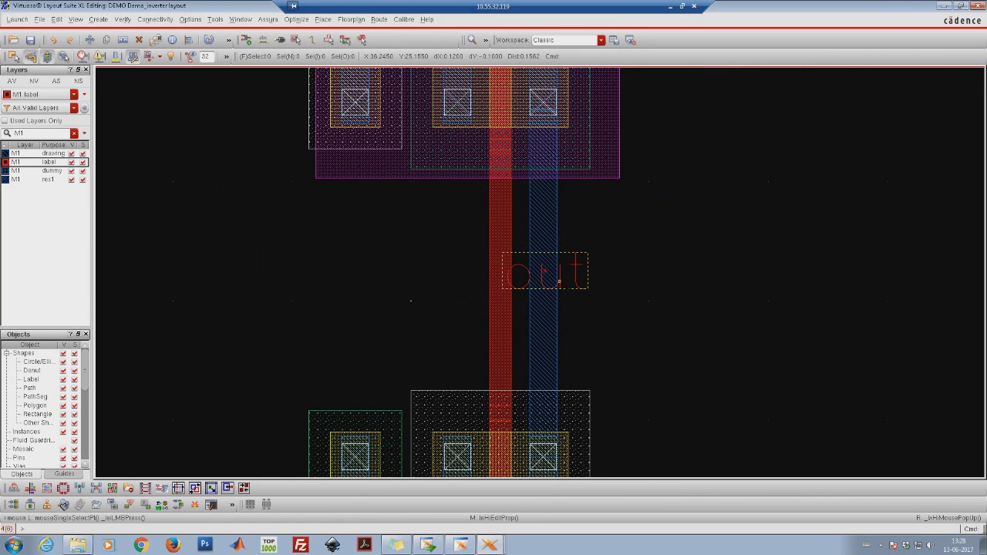
# Create a gnd label with height 0.3 and place it on the M1 rectangle joining the NMOS's left tap to its source
pyautogui.scroll(-5, 634, 297)
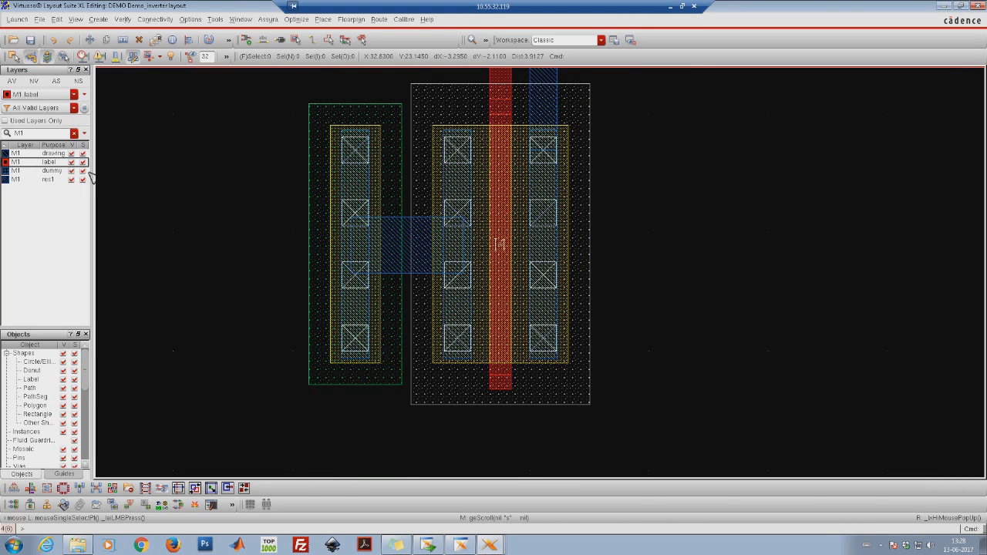
pyautogui.press('l')
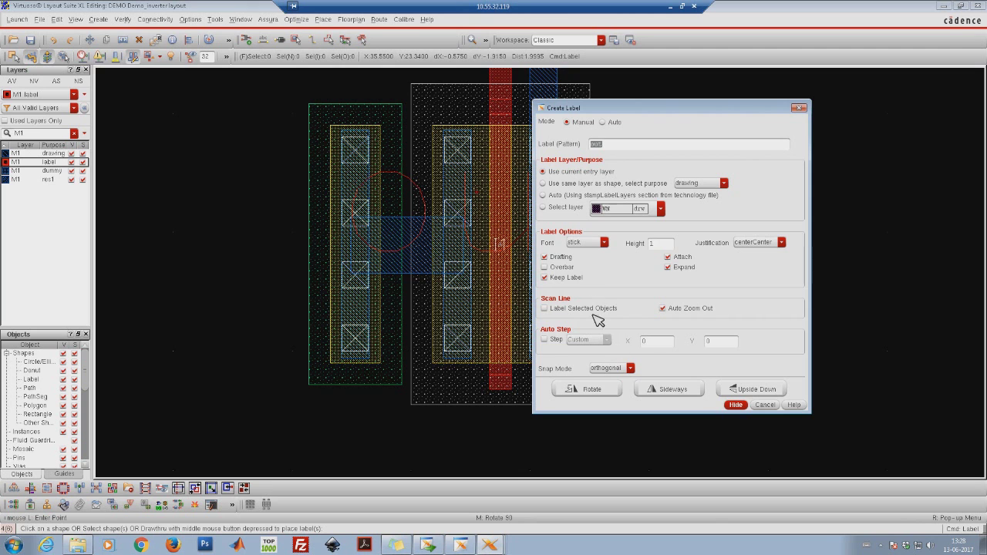
pyautogui.moveTo(665, 245); pyautogui.dragTo(634, 245)
pyautogui.write('.3')
pyautogui.moveTo(613, 144); pyautogui.dragTo(576, 146)
pyautogui.write('gnd')
pyautogui.click(742, 408)
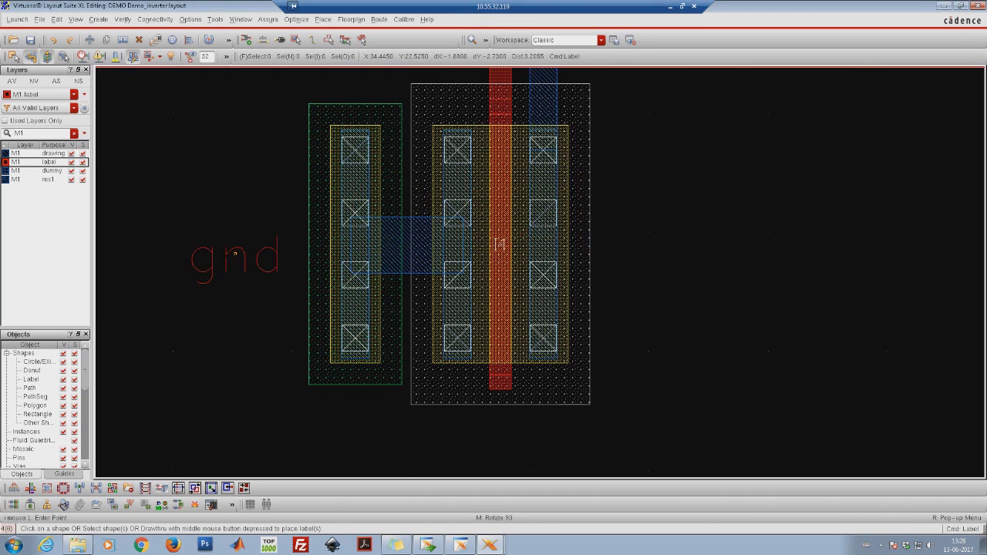
pyautogui.click(406, 245)
pyautogui.press('Escape')
# Create a vdd label and place it on the M1 rectangle joining the PMOS's left tap to its source
pyautogui.press('f')
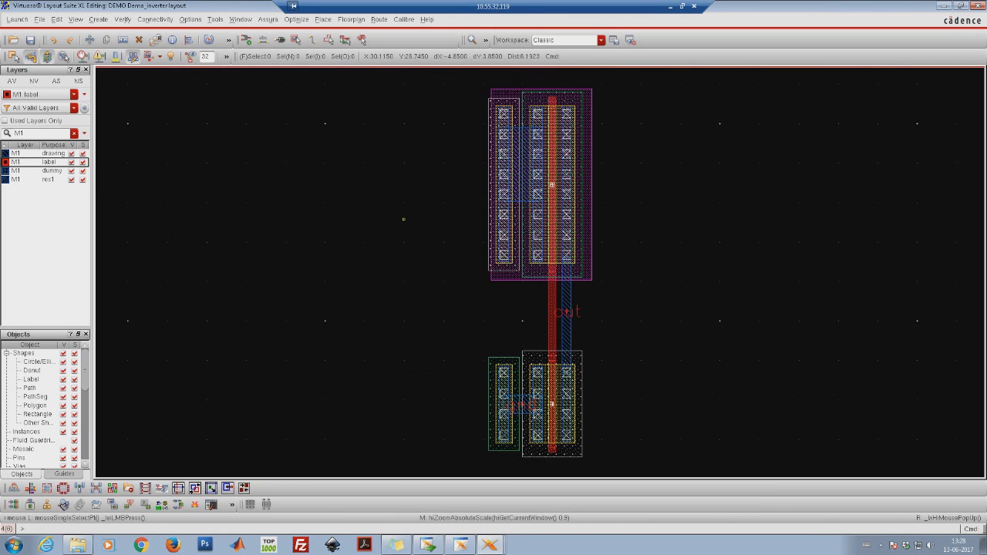
pyautogui.moveTo(446, 106); pyautogui.dragTo(582, 218, button='right')
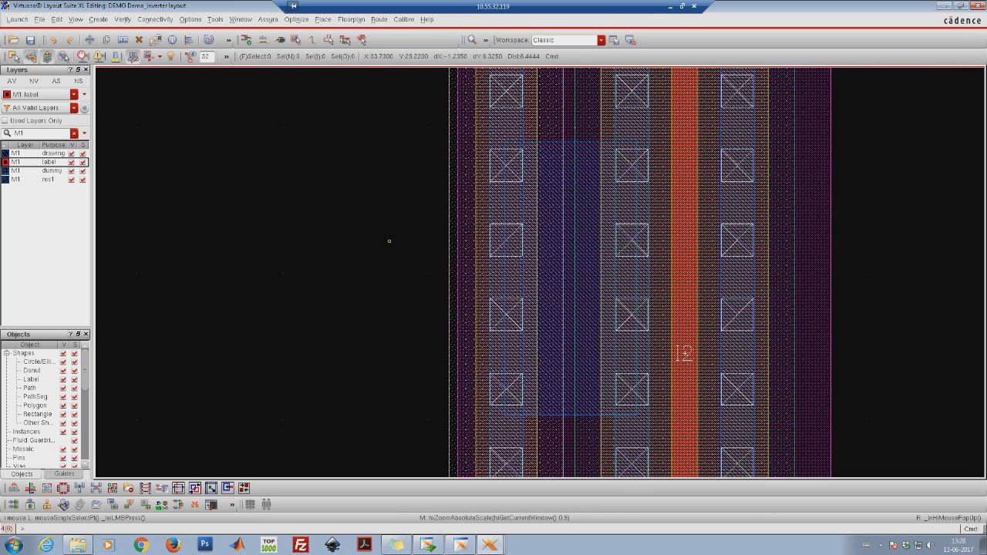
pyautogui.press('l')
pyautogui.write('vdd')
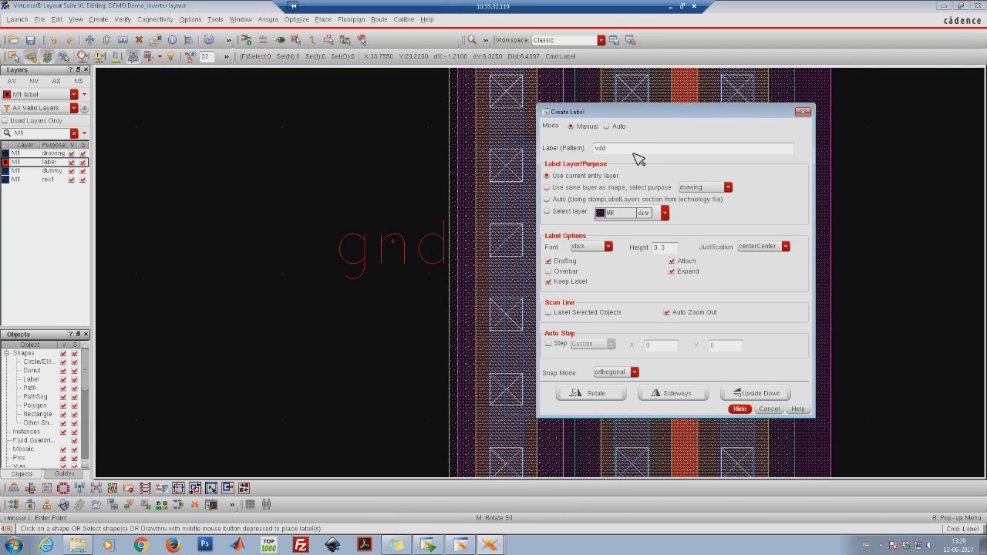
pyautogui.press('Return')
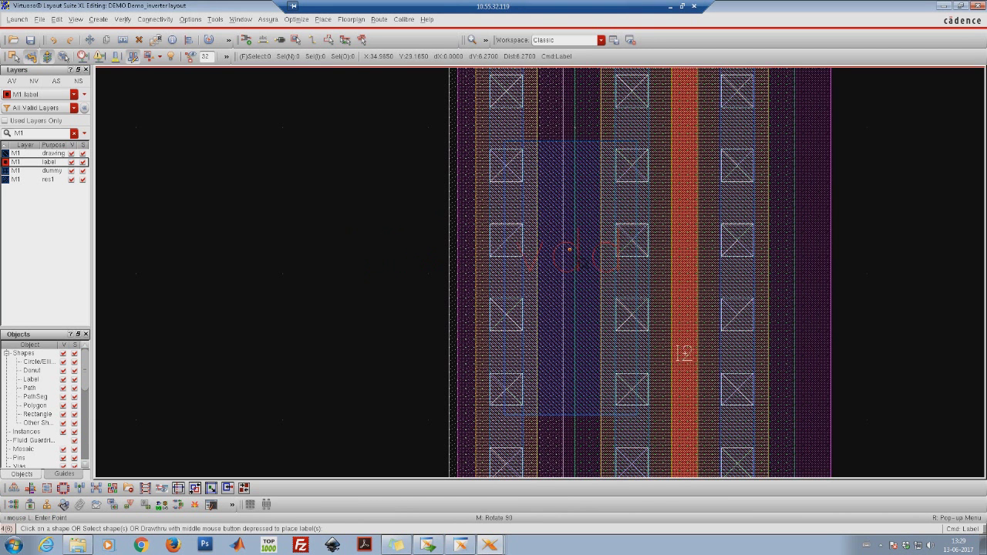
pyautogui.click(426, 264)
# Filter the layer list for GC and make the GC label layer the current entry layer
pyautogui.press('f')
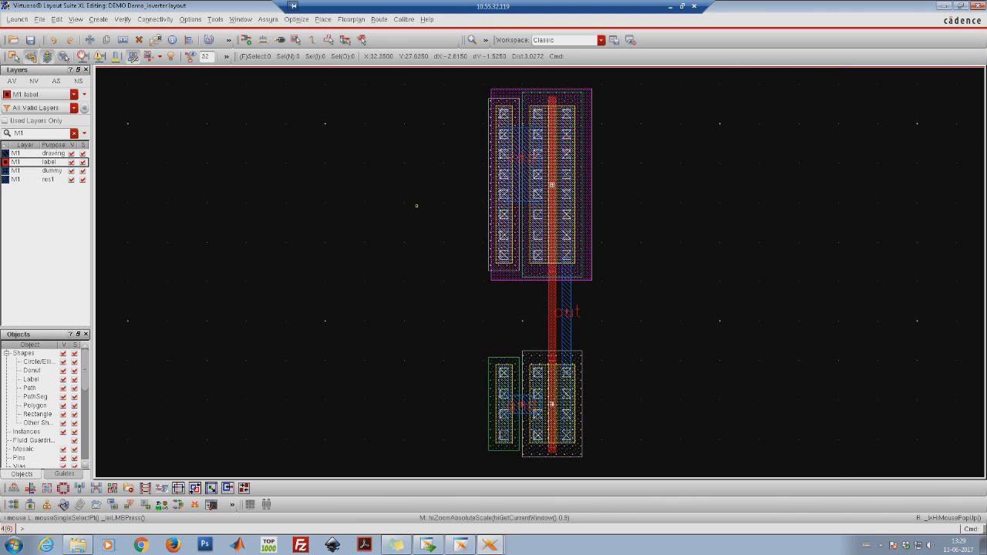
pyautogui.moveTo(410, 217); pyautogui.dragTo(655, 391, button='right')
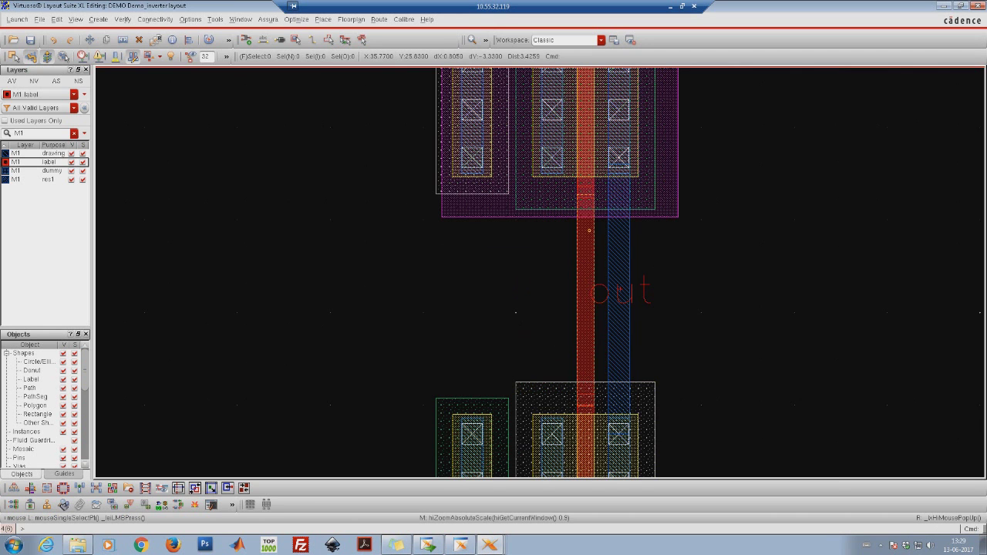
pyautogui.click(590, 230)
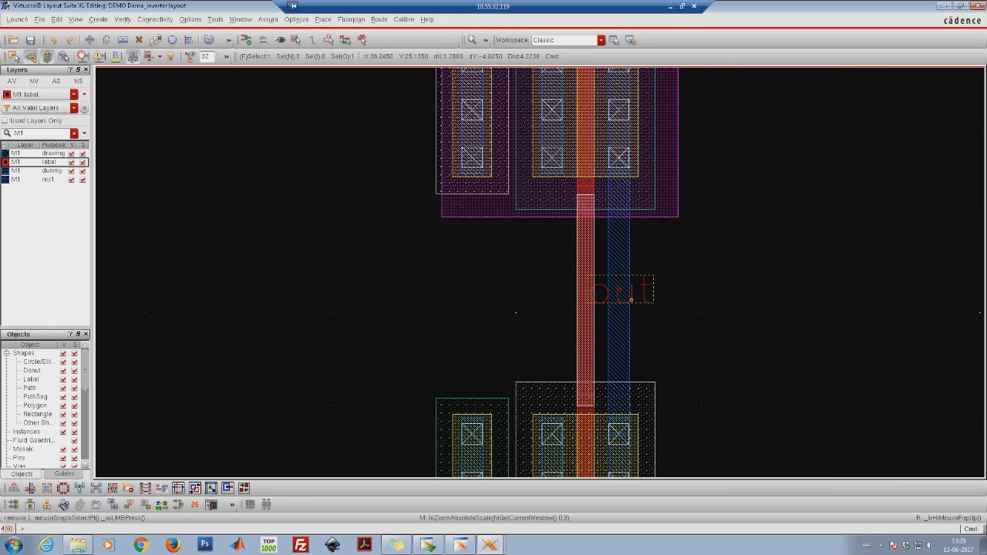
pyautogui.click(544, 312)
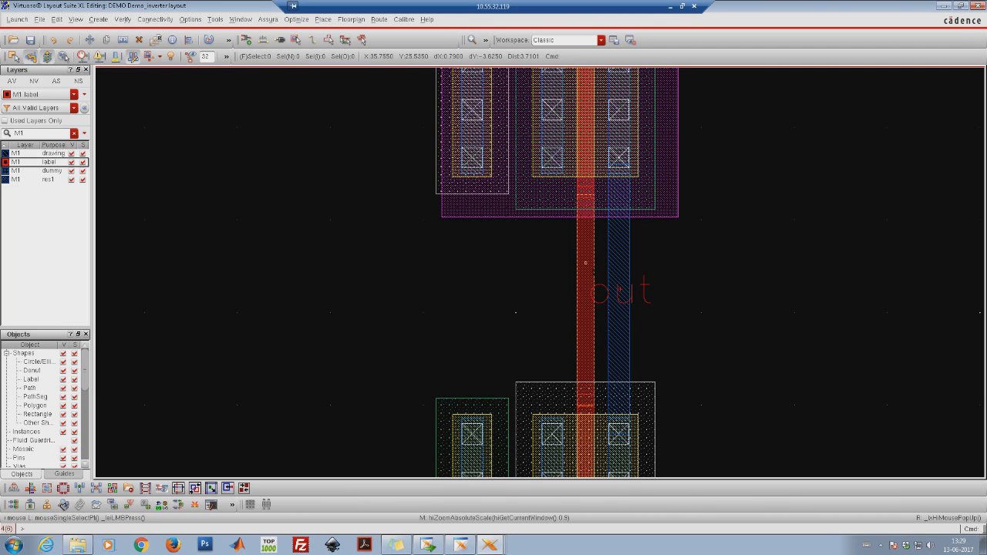
pyautogui.click(586, 266)
pyautogui.click(533, 270)
pyautogui.doubleClick(39, 138)
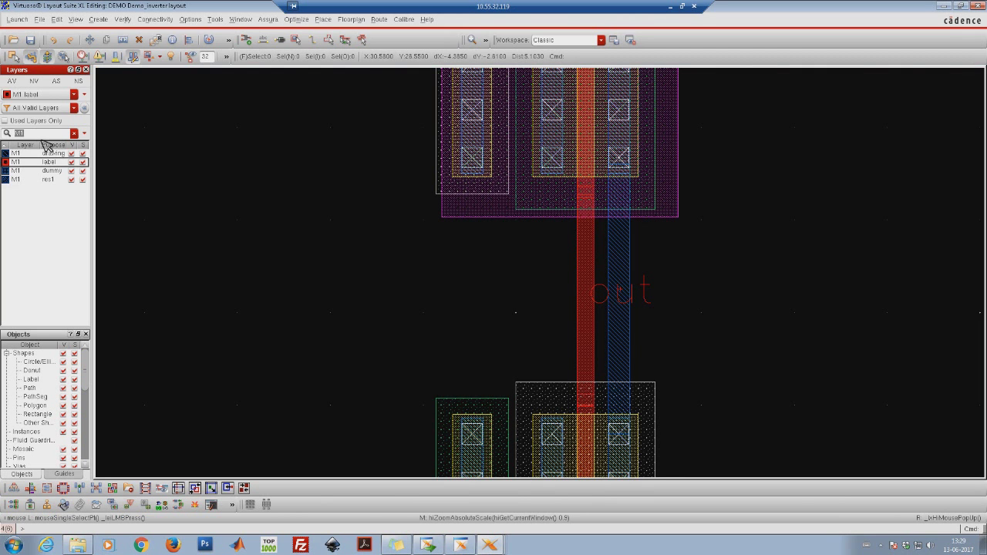
pyautogui.write('GC')
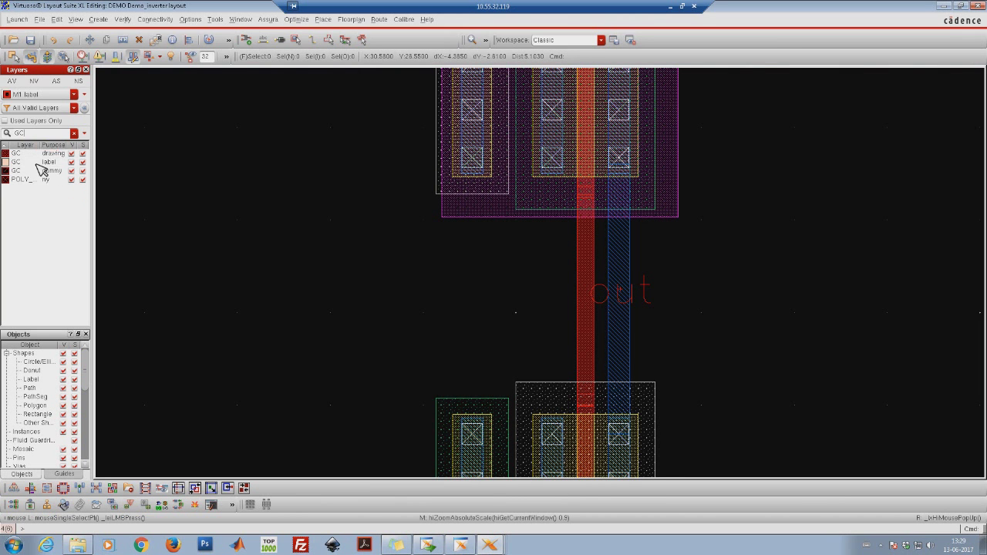
pyautogui.click(38, 156)
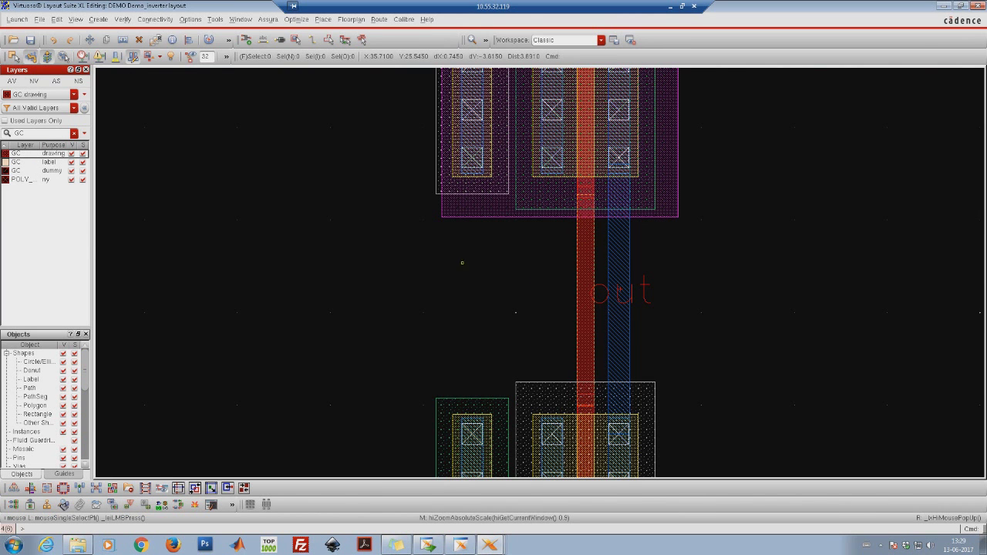
pyautogui.click(40, 162)
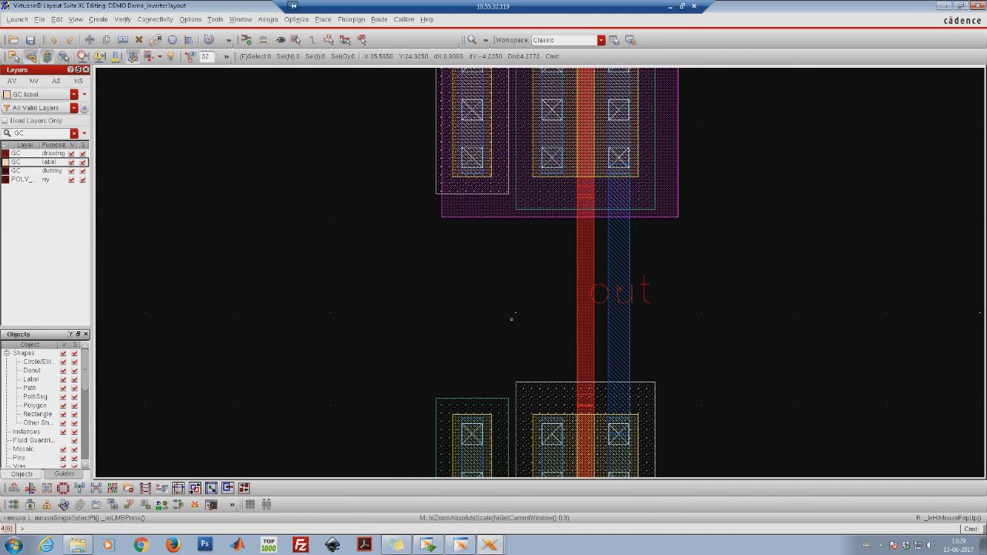
# Create a label reading in and place it on the GC strip joining the two gates, between the PMOS and the NMOS
pyautogui.press('l')
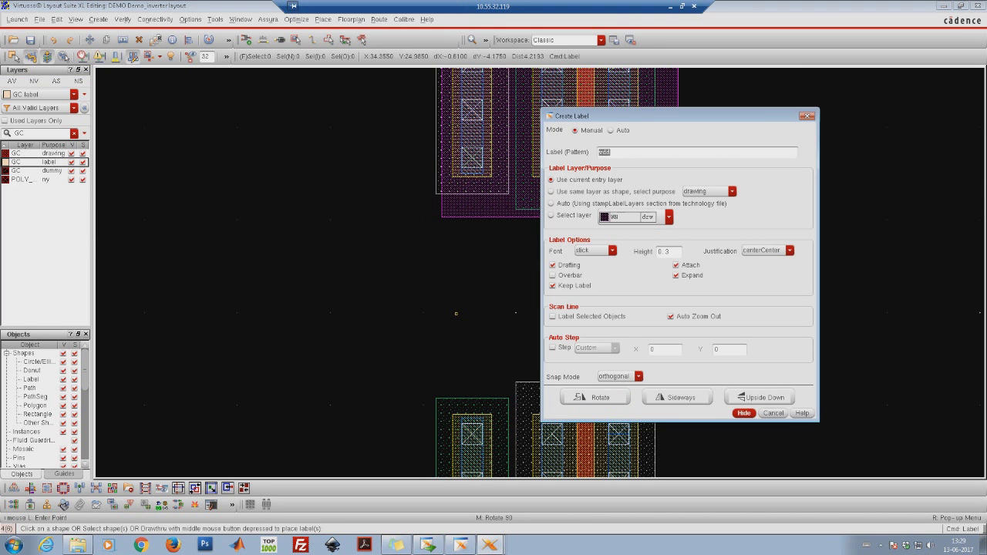
pyautogui.write('in')
pyautogui.click(743, 413)
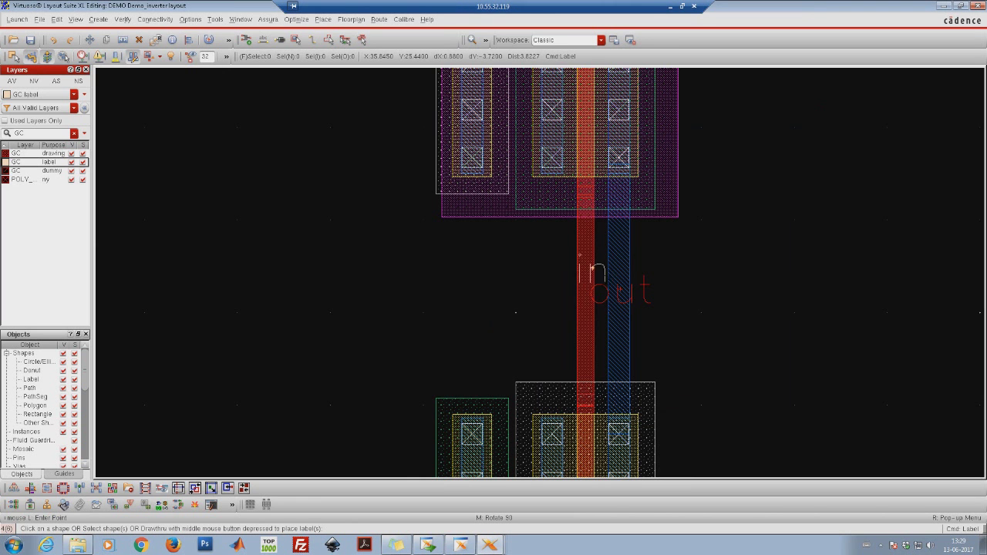
pyautogui.click(586, 262)
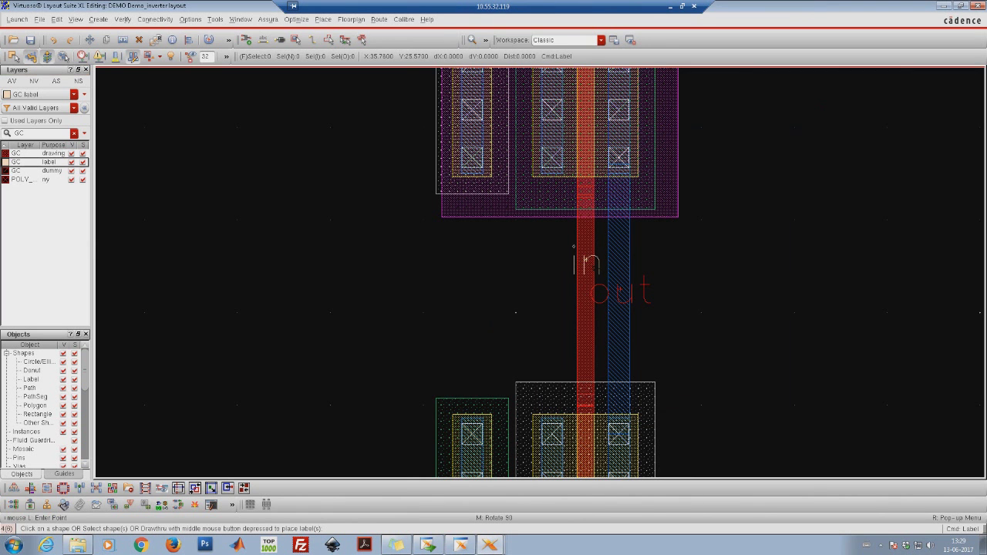
pyautogui.press('Escape')
pyautogui.click(586, 260)
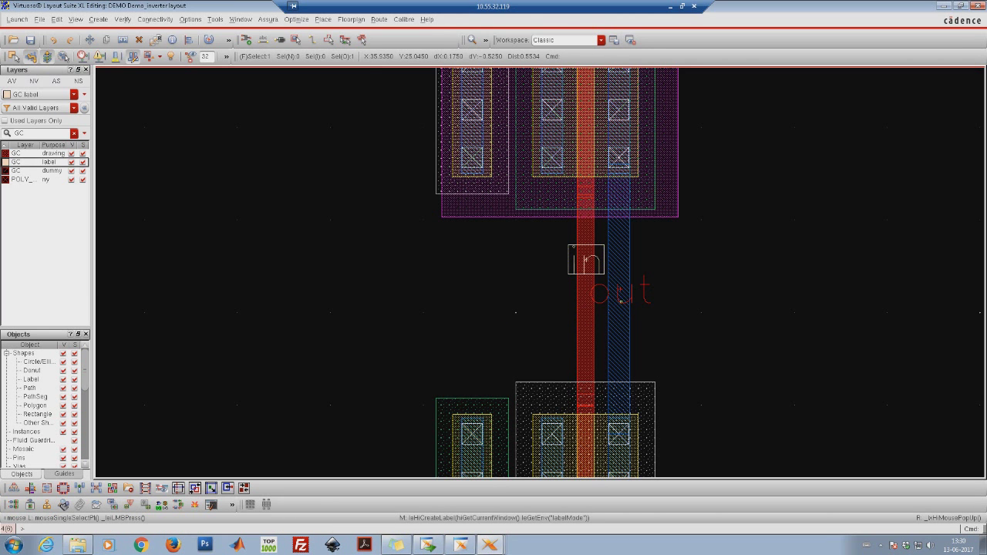
pyautogui.click(640, 298)
pyautogui.click(500, 319)
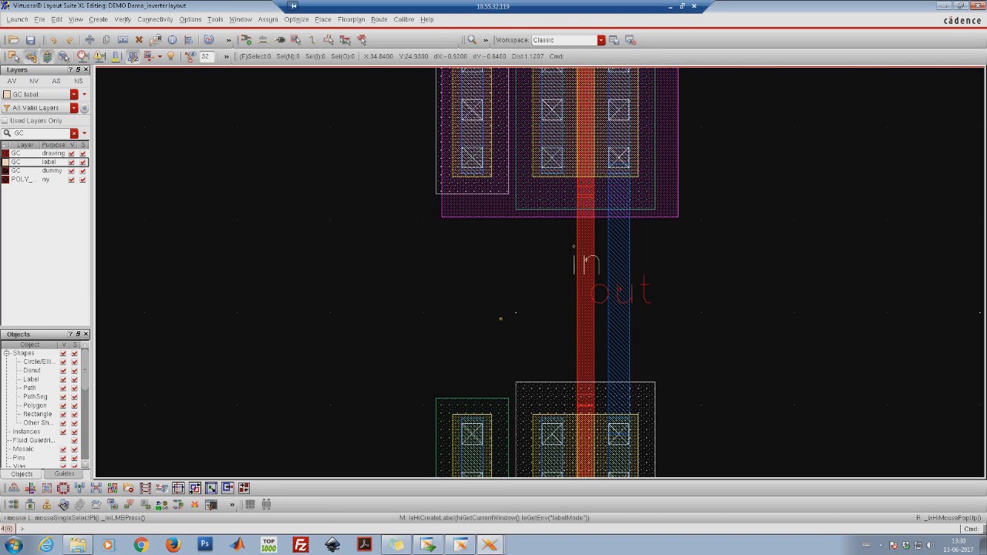
pyautogui.keyDown('ctrl'); pyautogui.scroll(-8, 501, 319); pyautogui.keyUp('ctrl')
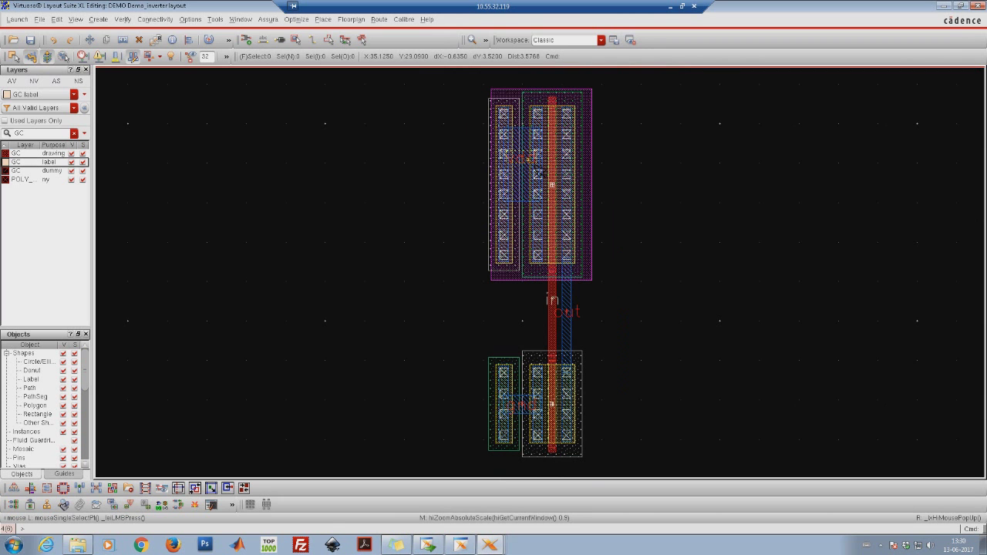